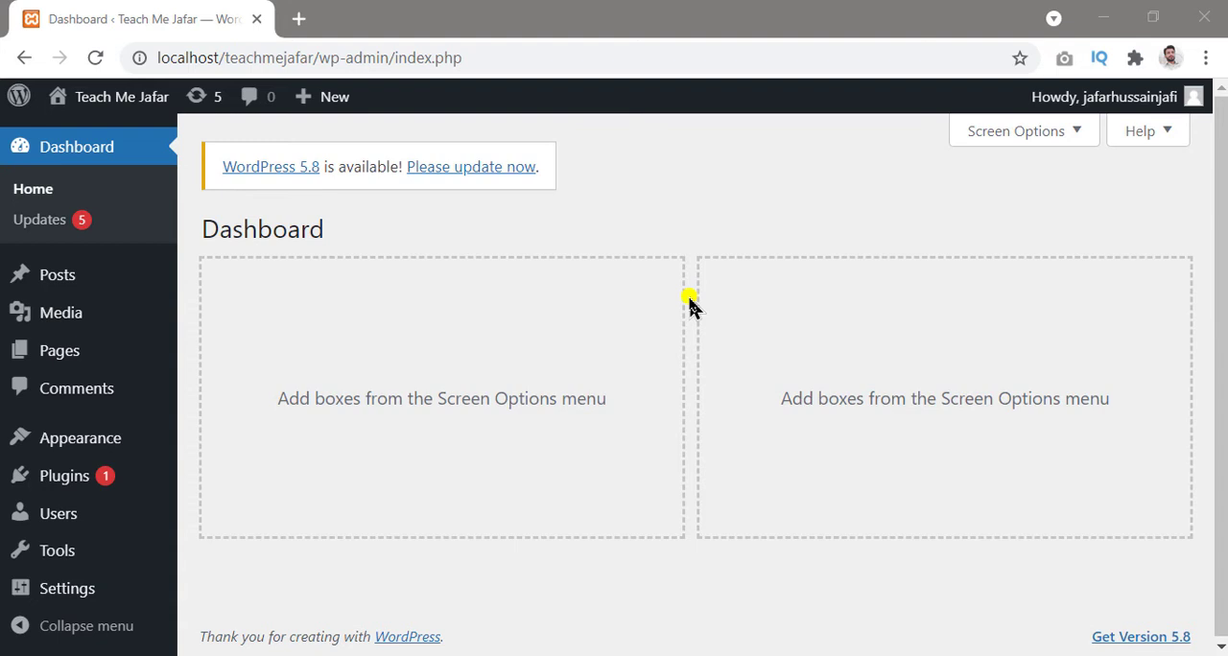
Step: Open the site's General Settings page
{"action": "mouse_move", "coordinate": [82, 594]}
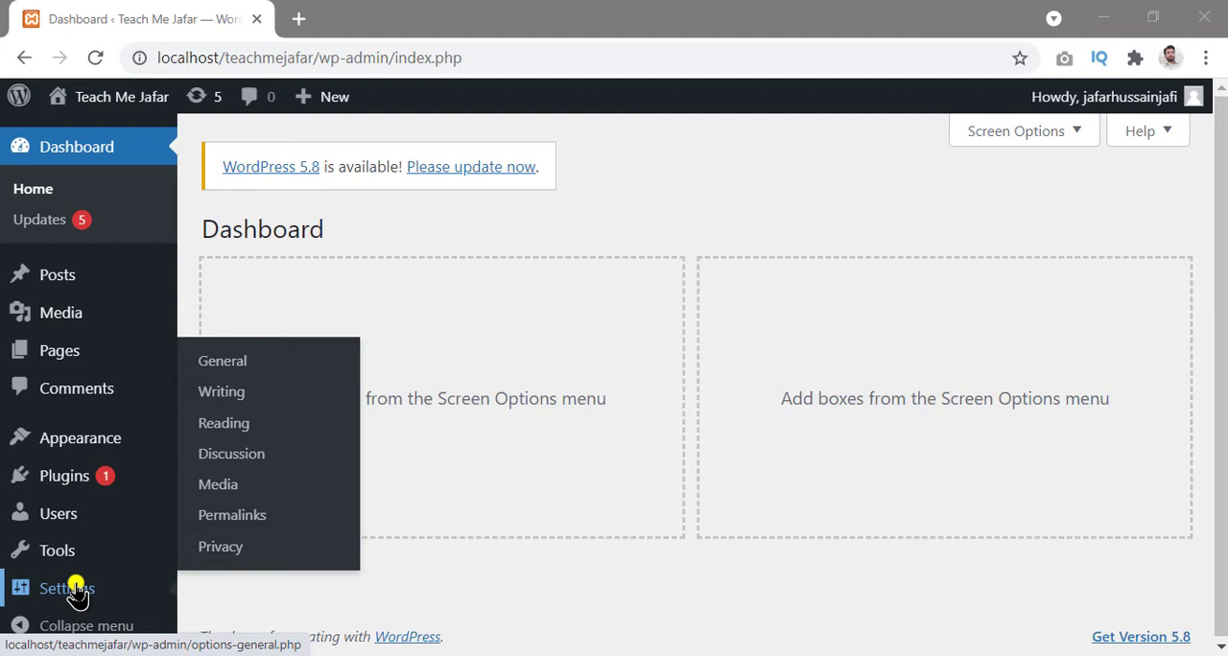
{"action": "left_click", "coordinate": [73, 587]}
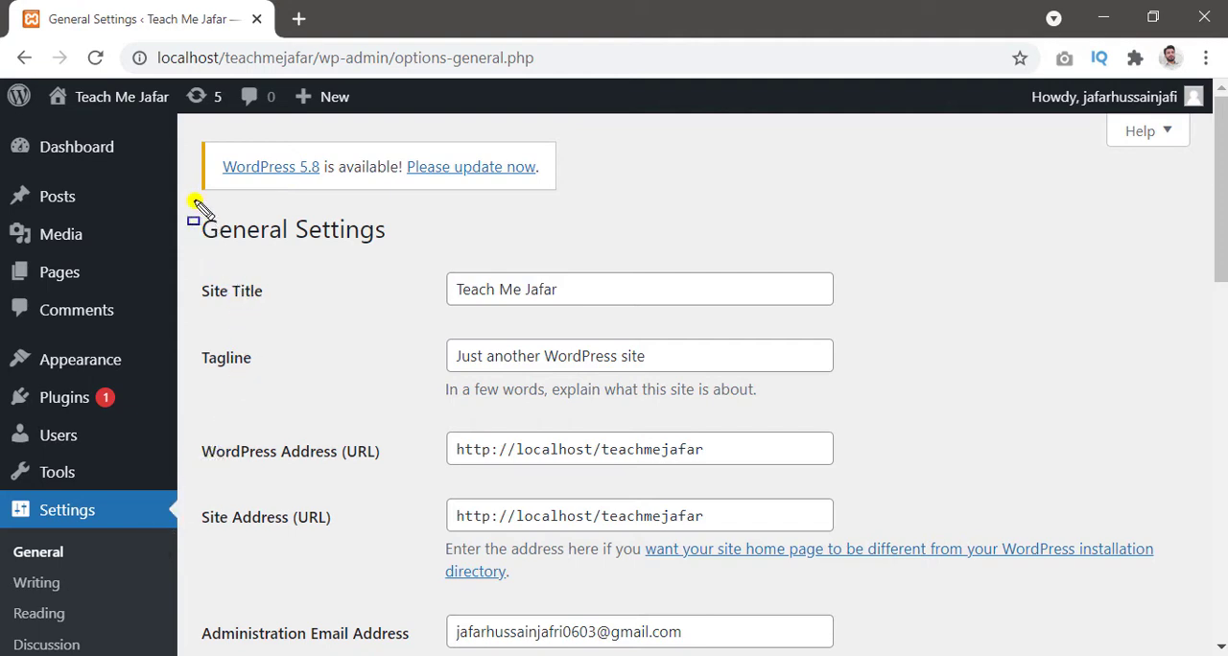
{"action": "mouse_move", "coordinate": [192, 200]}
{"action": "left_mouse_down"}
{"action": "mouse_move", "coordinate": [427, 267]}
{"action": "mouse_move", "coordinate": [415, 257]}
{"action": "left_mouse_up"}
{"action": "key", "text": "Escape"}
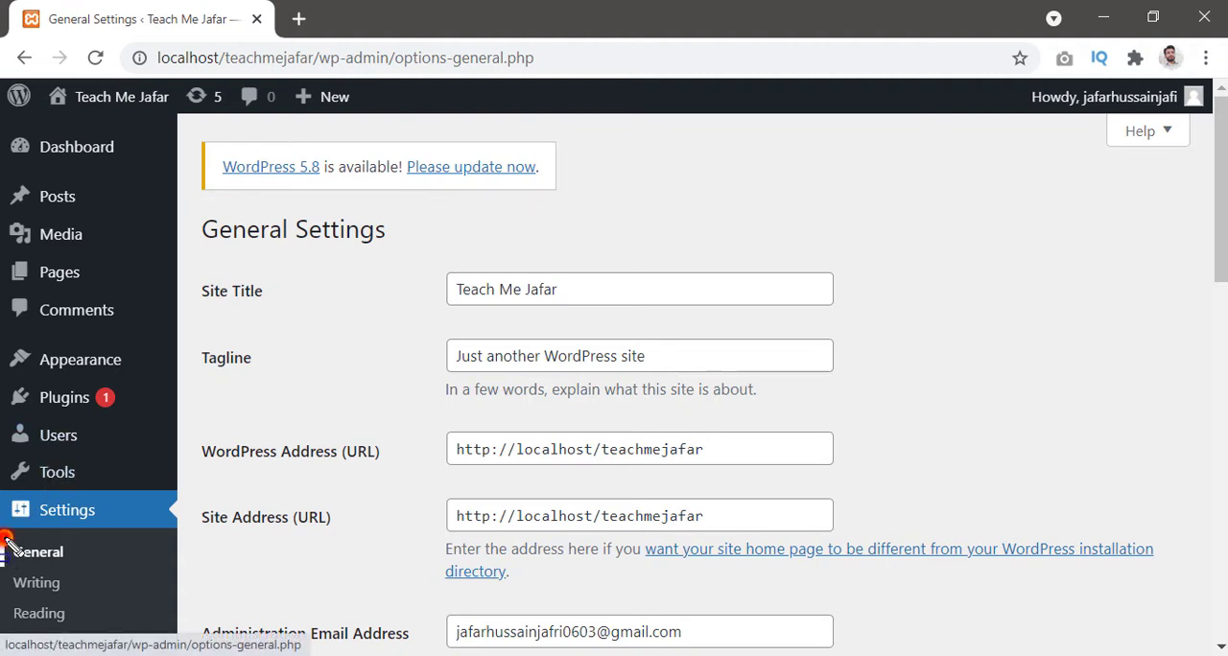
{"action": "left_click_drag", "start_coordinate": [3, 537], "coordinate": [103, 572]}
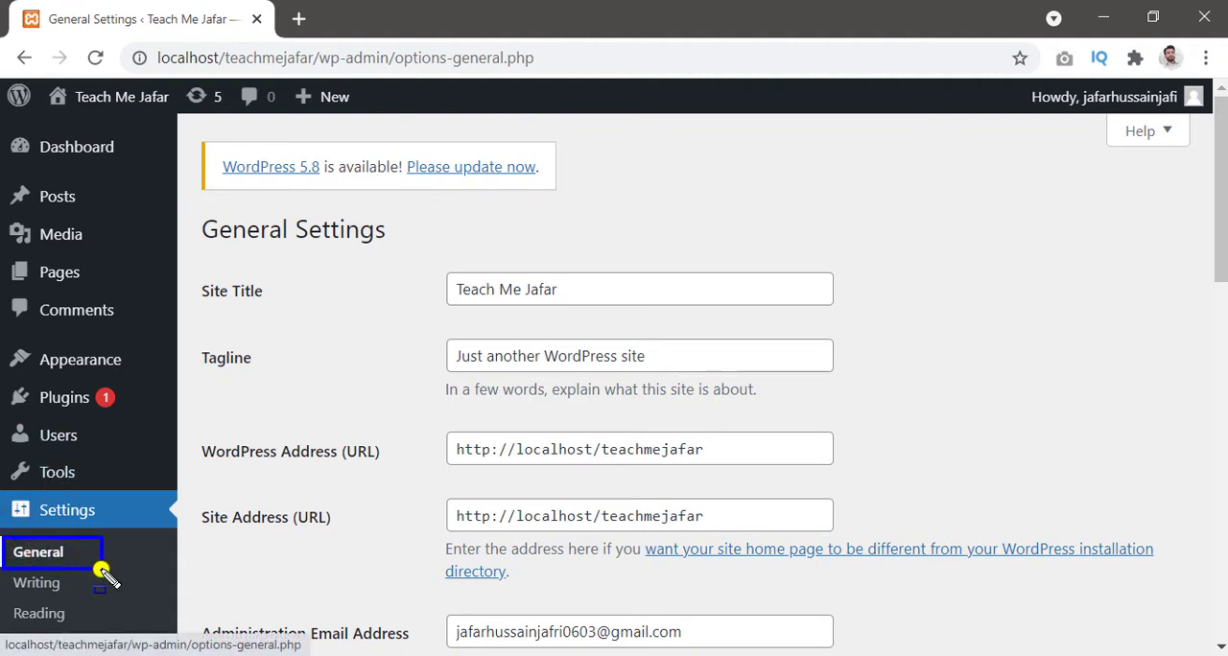
{"action": "key", "text": "Escape"}
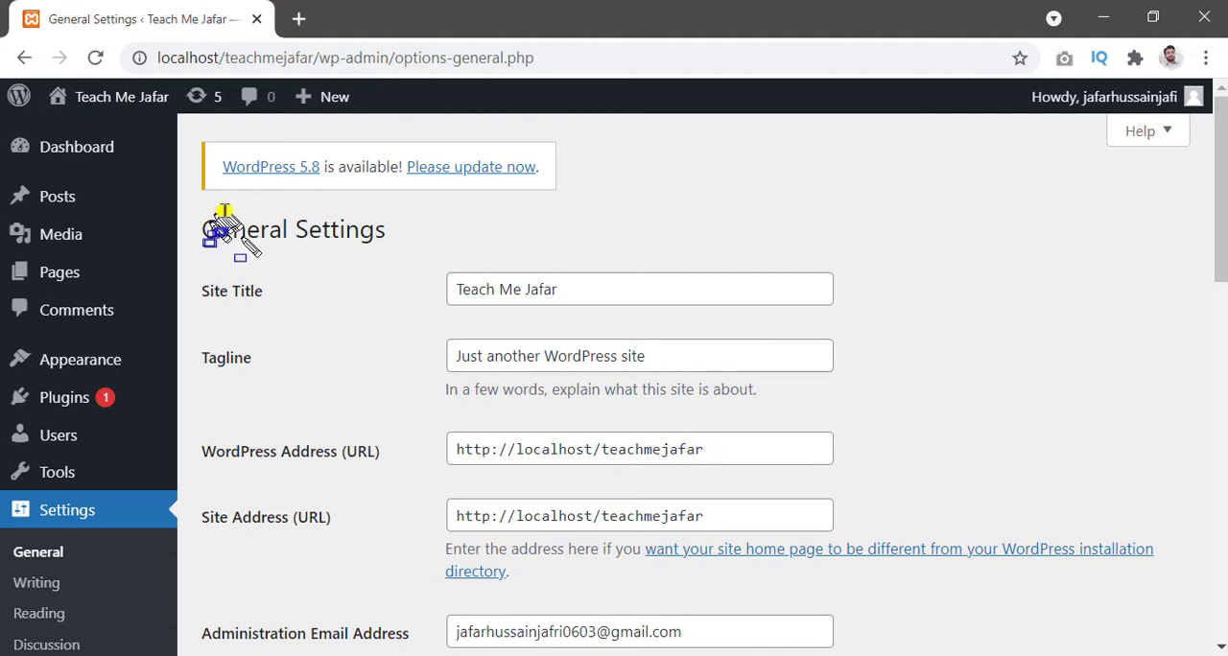
Step: Review the site title, tagline, WordPress and site addresses, administration email, membership, new user default role and site language settings
{"action": "mouse_move", "coordinate": [200, 262]}
{"action": "left_mouse_down"}
{"action": "mouse_move", "coordinate": [891, 274]}
{"action": "mouse_move", "coordinate": [895, 322]}
{"action": "left_mouse_up"}
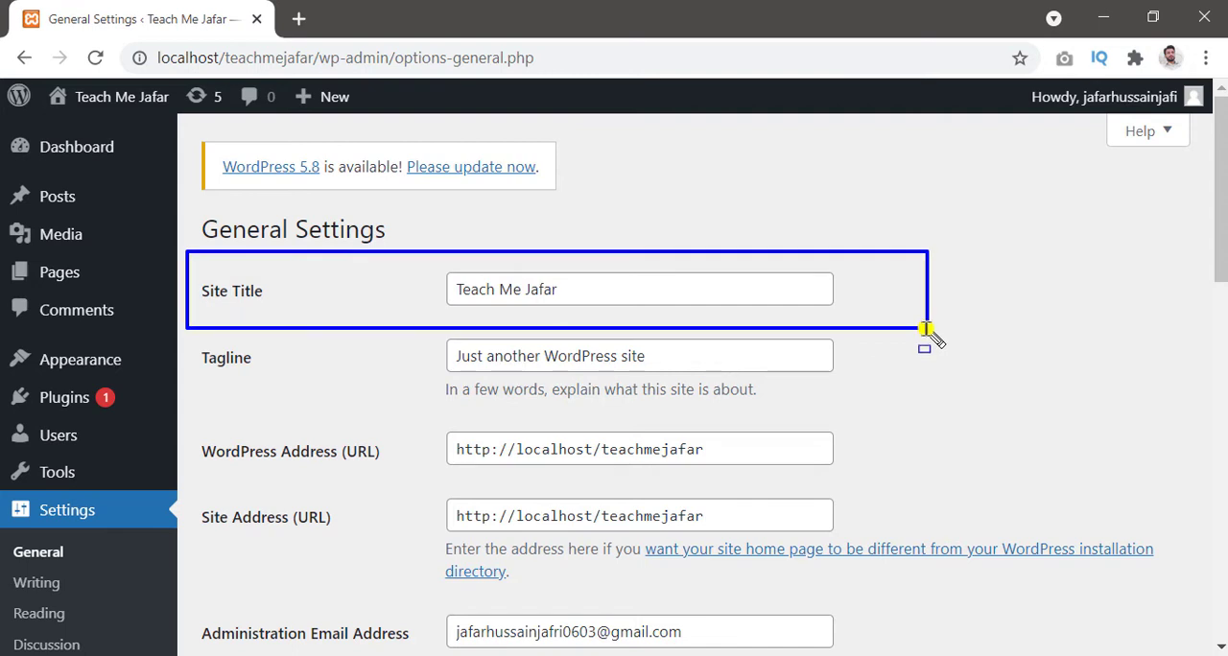
{"action": "key", "text": "Escape"}
{"action": "left_click", "coordinate": [761, 283]}
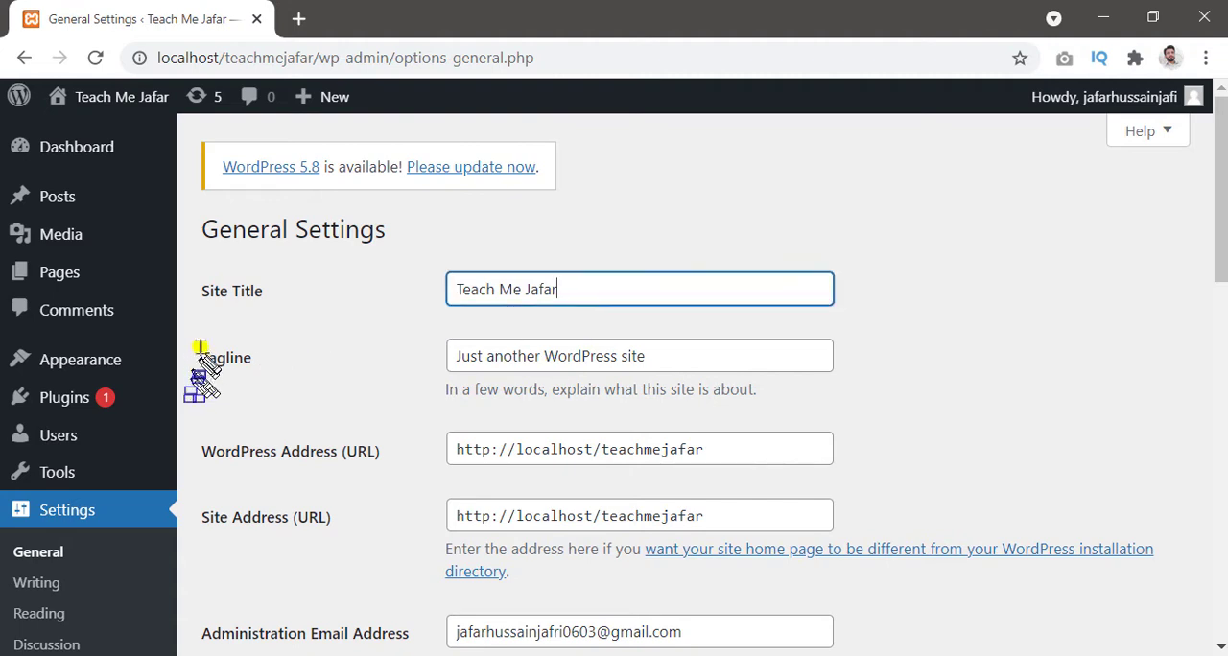
{"action": "left_click_drag", "start_coordinate": [189, 329], "coordinate": [876, 404]}
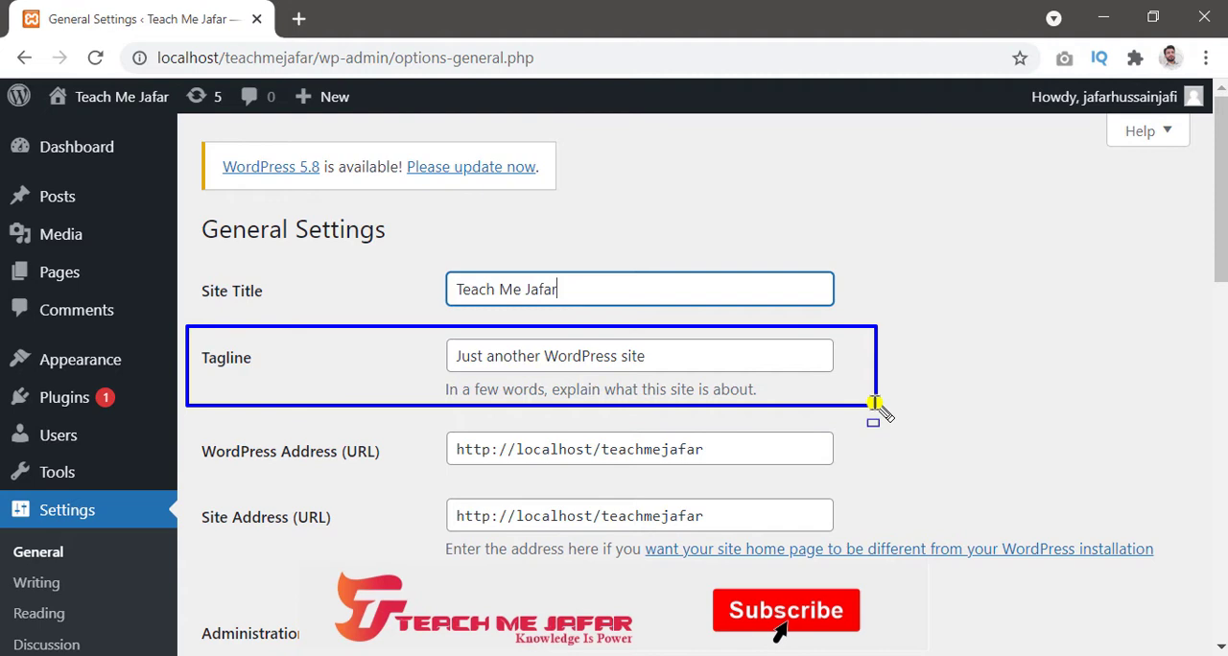
{"action": "left_click", "coordinate": [752, 353]}
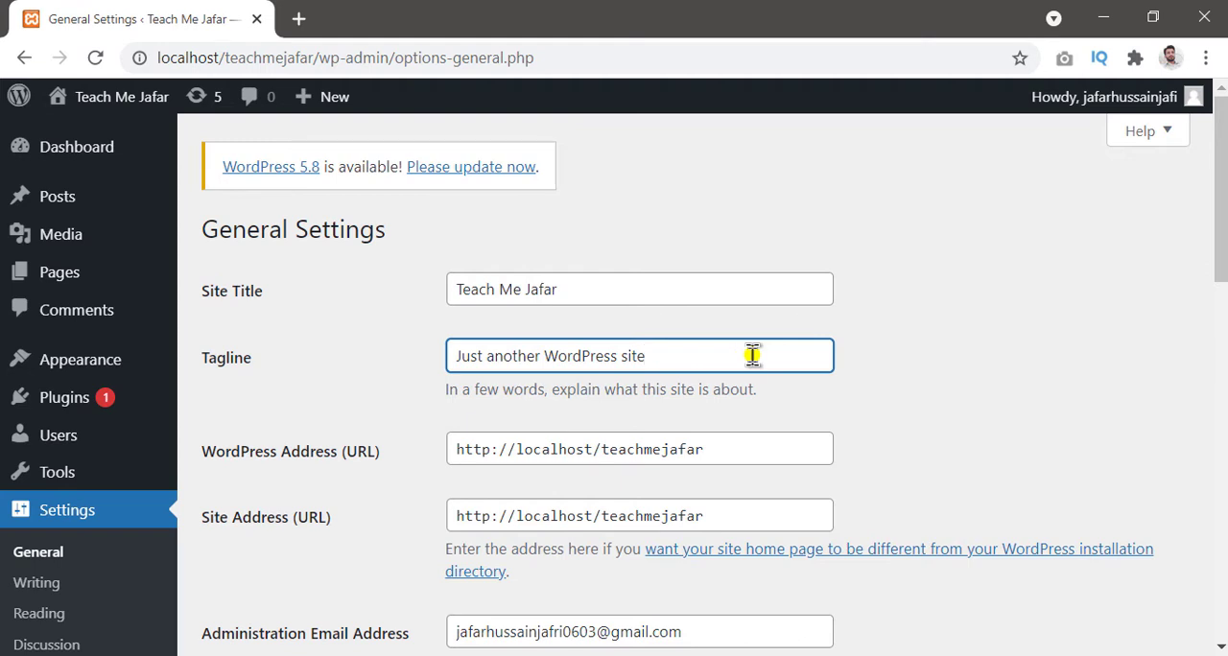
{"action": "mouse_move", "coordinate": [192, 427]}
{"action": "left_mouse_down"}
{"action": "mouse_move", "coordinate": [776, 558]}
{"action": "mouse_move", "coordinate": [1183, 600]}
{"action": "left_mouse_up"}
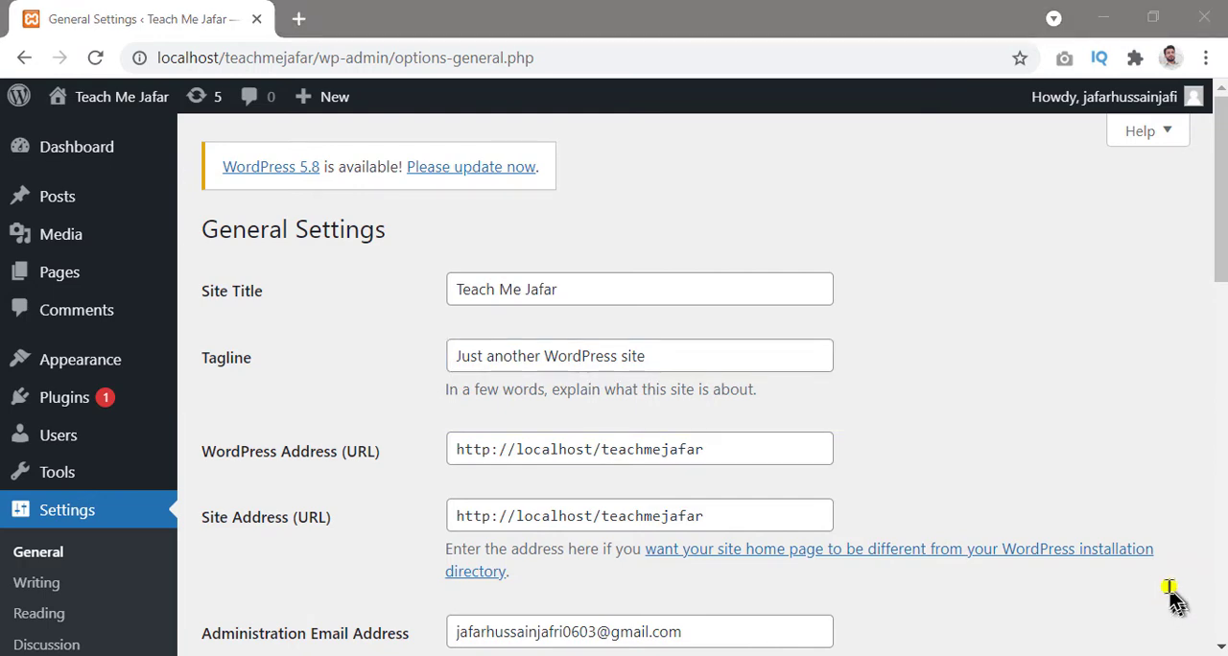
{"action": "scroll", "coordinate": [1166, 600], "scroll_direction": "down", "scroll_amount": 3}
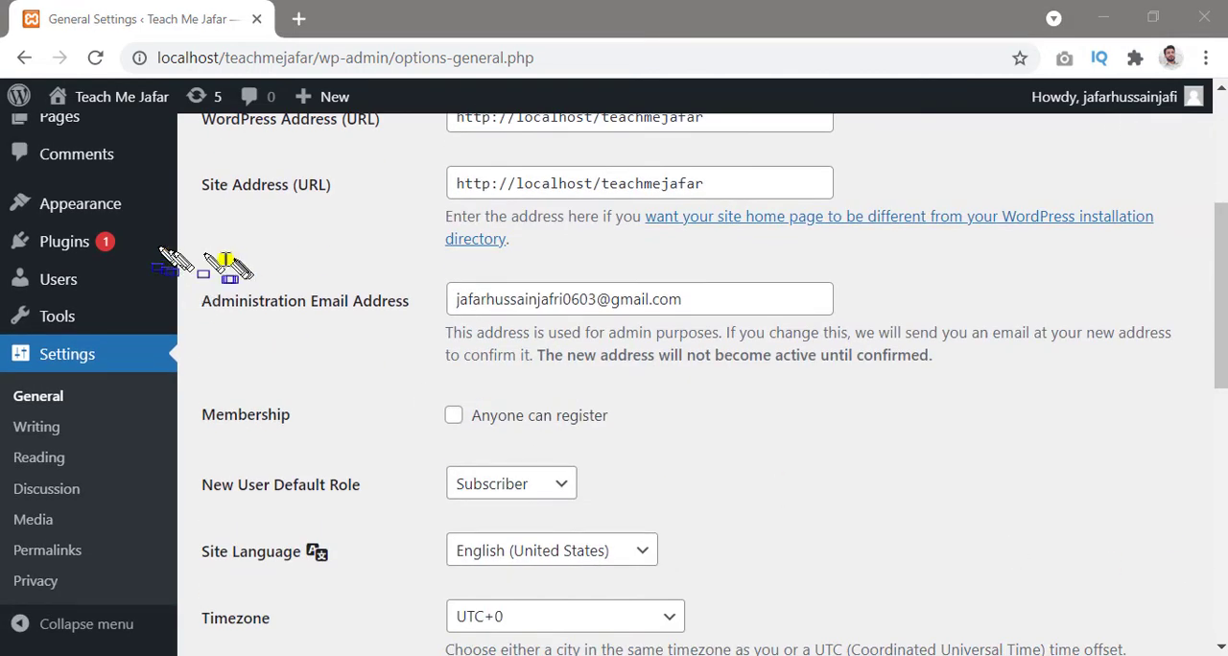
{"action": "mouse_move", "coordinate": [204, 259]}
{"action": "left_mouse_down"}
{"action": "mouse_move", "coordinate": [384, 274]}
{"action": "mouse_move", "coordinate": [878, 391]}
{"action": "left_mouse_up"}
{"action": "left_click_drag", "start_coordinate": [960, 391], "coordinate": [1184, 384]}
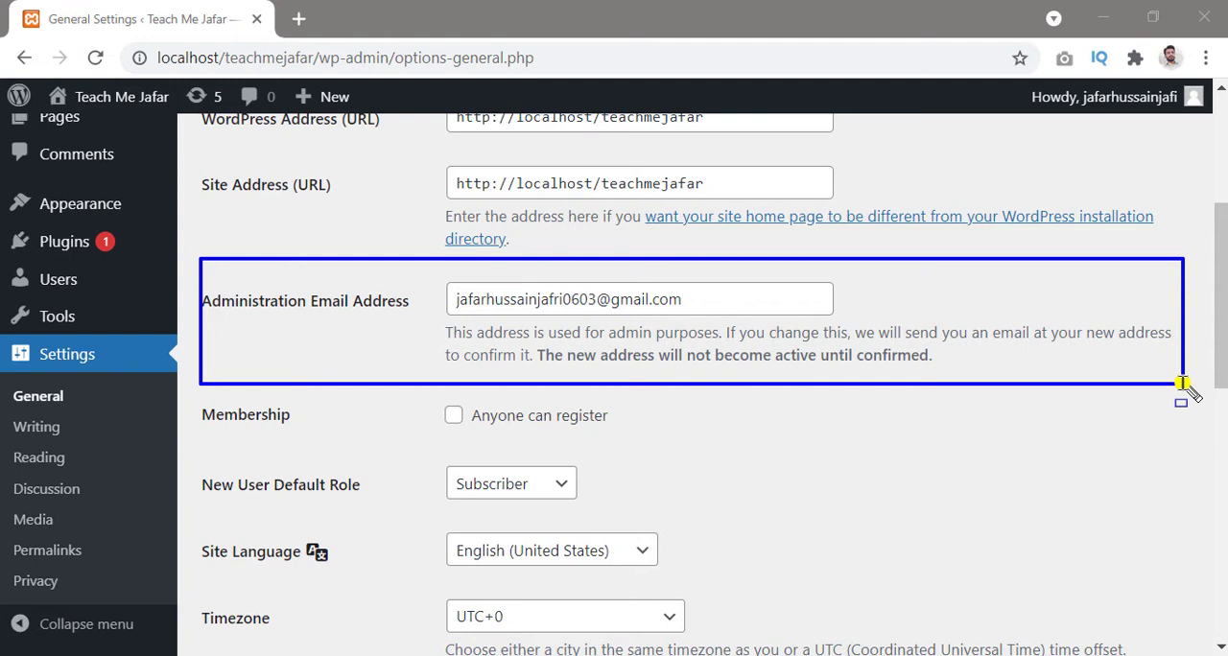
{"action": "left_click", "coordinate": [718, 300]}
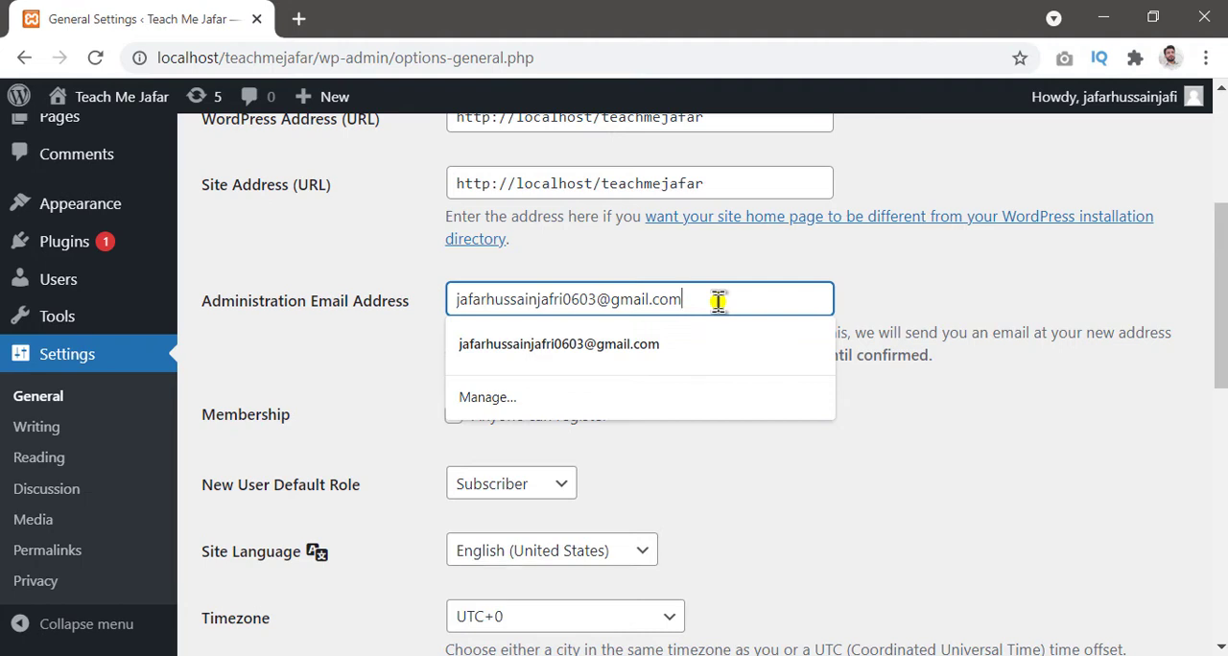
{"action": "left_click", "coordinate": [1123, 483]}
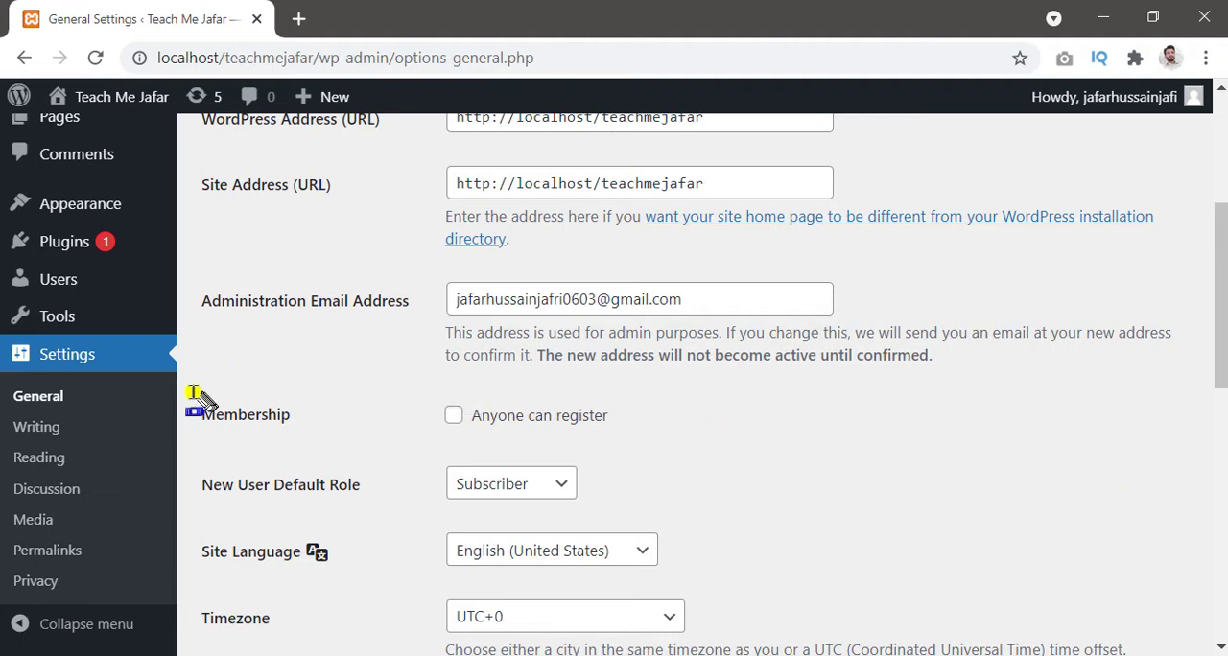
{"action": "mouse_move", "coordinate": [192, 391]}
{"action": "left_mouse_down"}
{"action": "mouse_move", "coordinate": [486, 416]}
{"action": "mouse_move", "coordinate": [614, 497]}
{"action": "mouse_move", "coordinate": [659, 571]}
{"action": "mouse_move", "coordinate": [722, 602]}
{"action": "mouse_move", "coordinate": [729, 592]}
{"action": "left_mouse_up"}
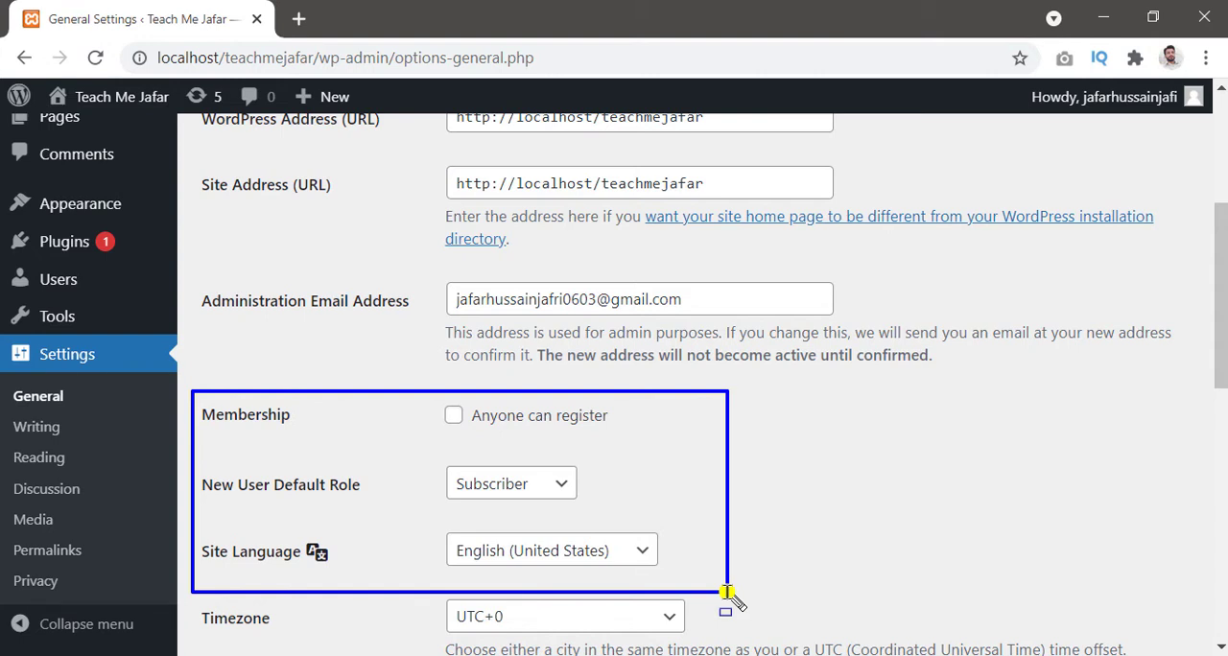
Step: Set the site's timezone to Karachi from the Asia group of cities
{"action": "scroll", "coordinate": [726, 543], "scroll_direction": "down", "scroll_amount": 3}
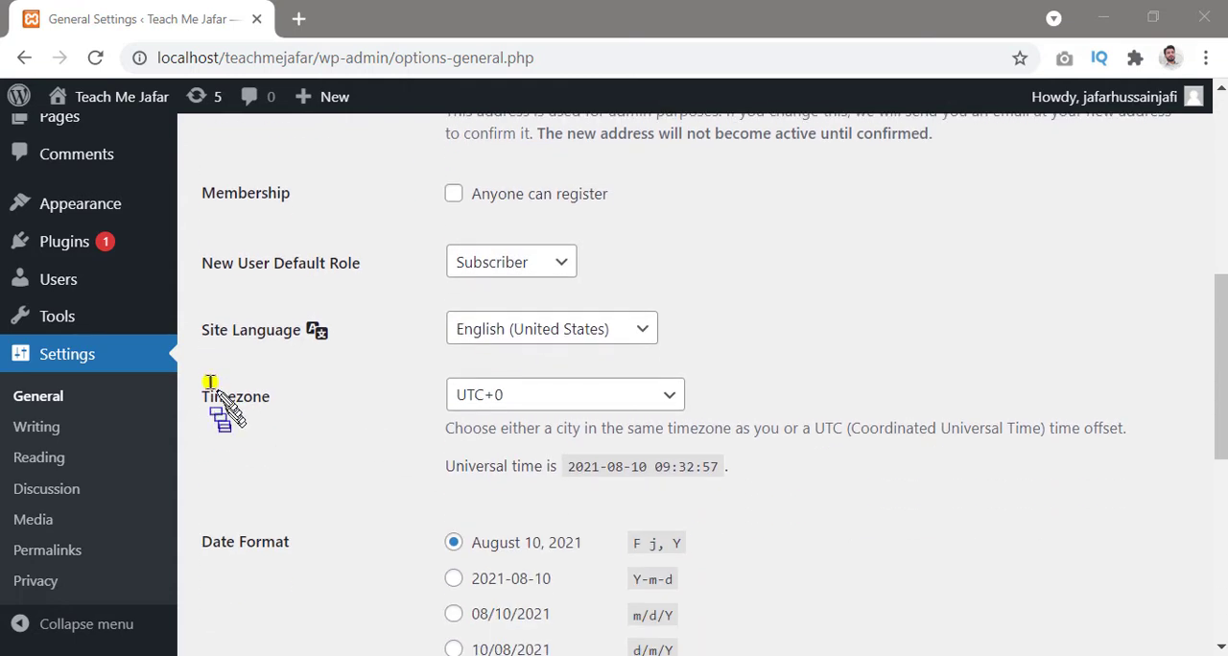
{"action": "mouse_move", "coordinate": [198, 357]}
{"action": "left_mouse_down"}
{"action": "mouse_move", "coordinate": [754, 471]}
{"action": "mouse_move", "coordinate": [1185, 475]}
{"action": "left_mouse_up"}
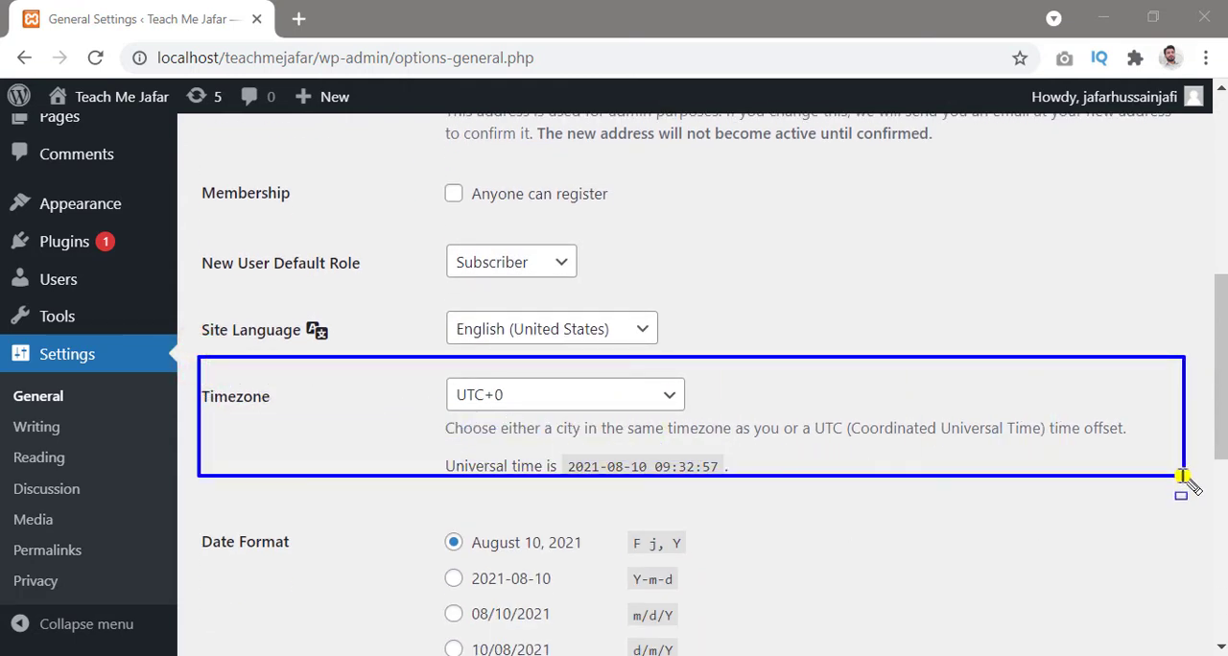
{"action": "left_click", "coordinate": [667, 403]}
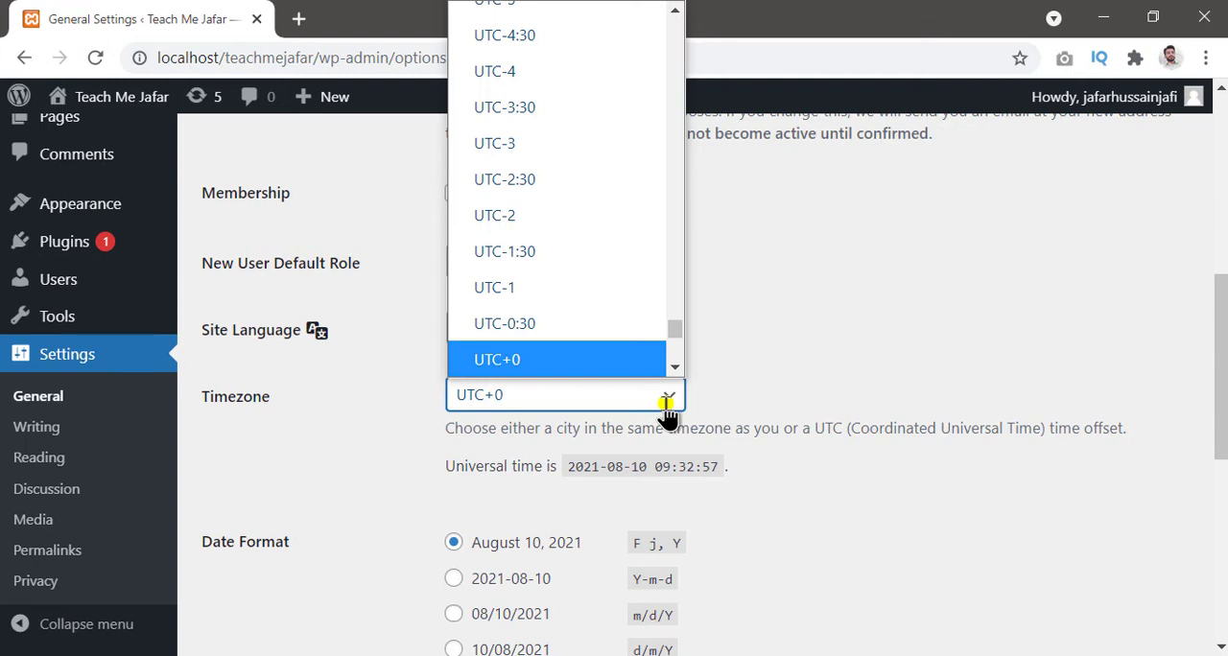
{"action": "type", "text": "al"}
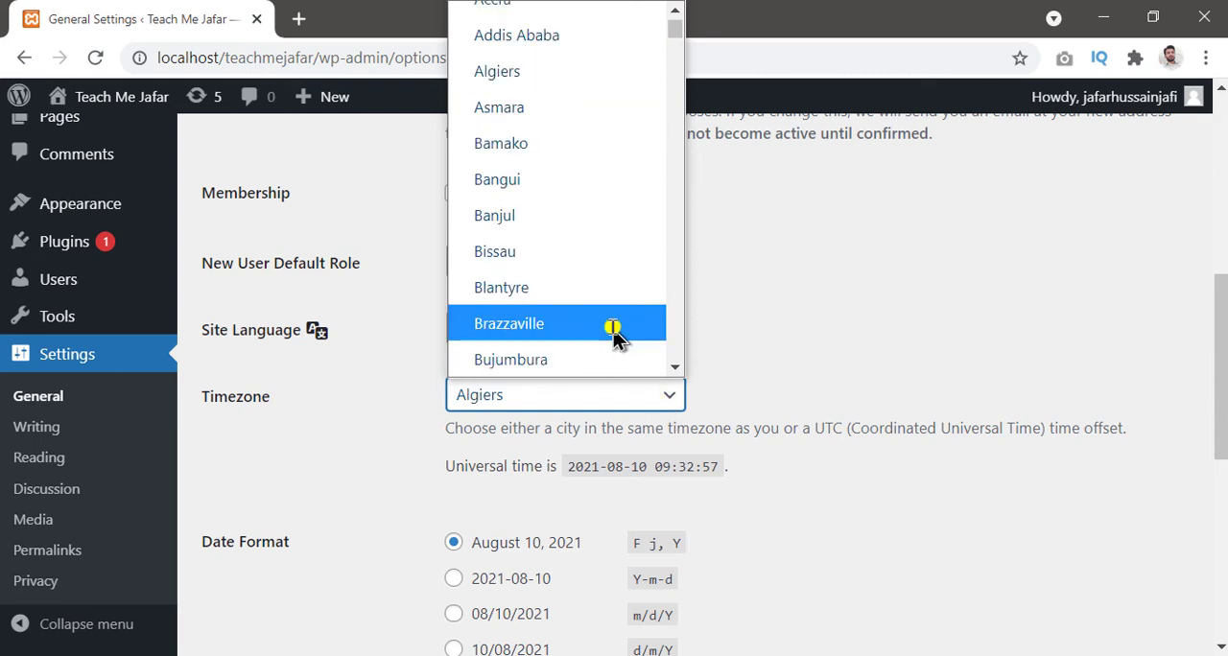
{"action": "scroll", "coordinate": [598, 284], "scroll_direction": "down", "scroll_amount": 6}
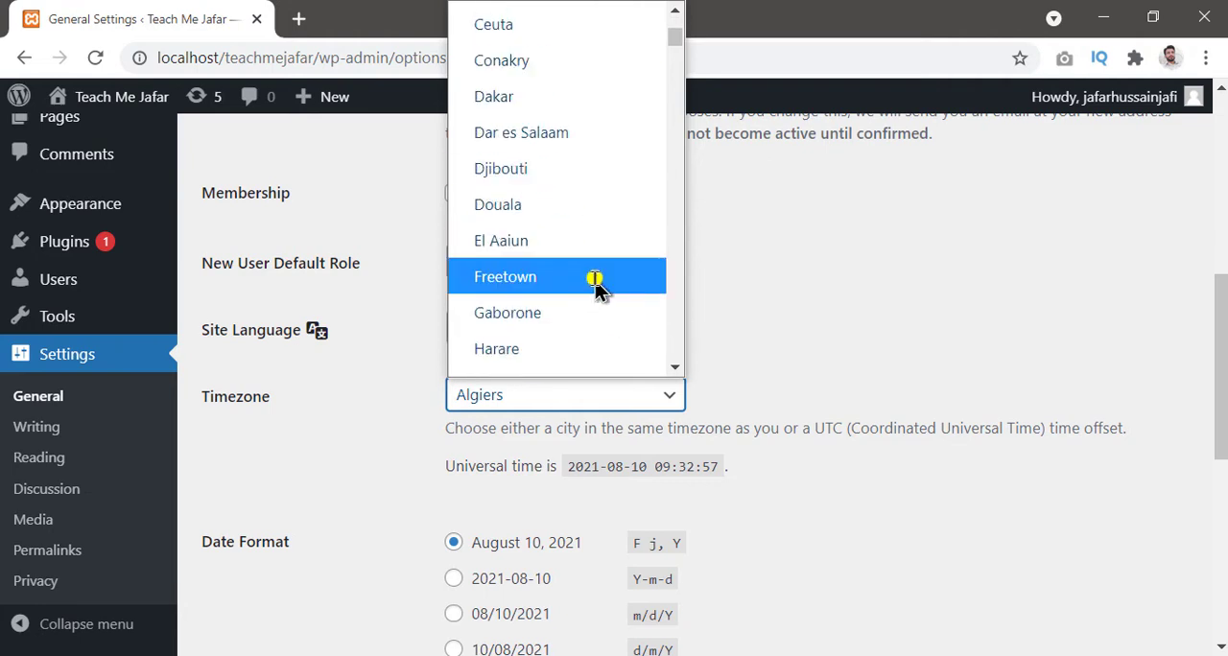
{"action": "scroll", "coordinate": [595, 288], "scroll_direction": "down", "scroll_amount": 1}
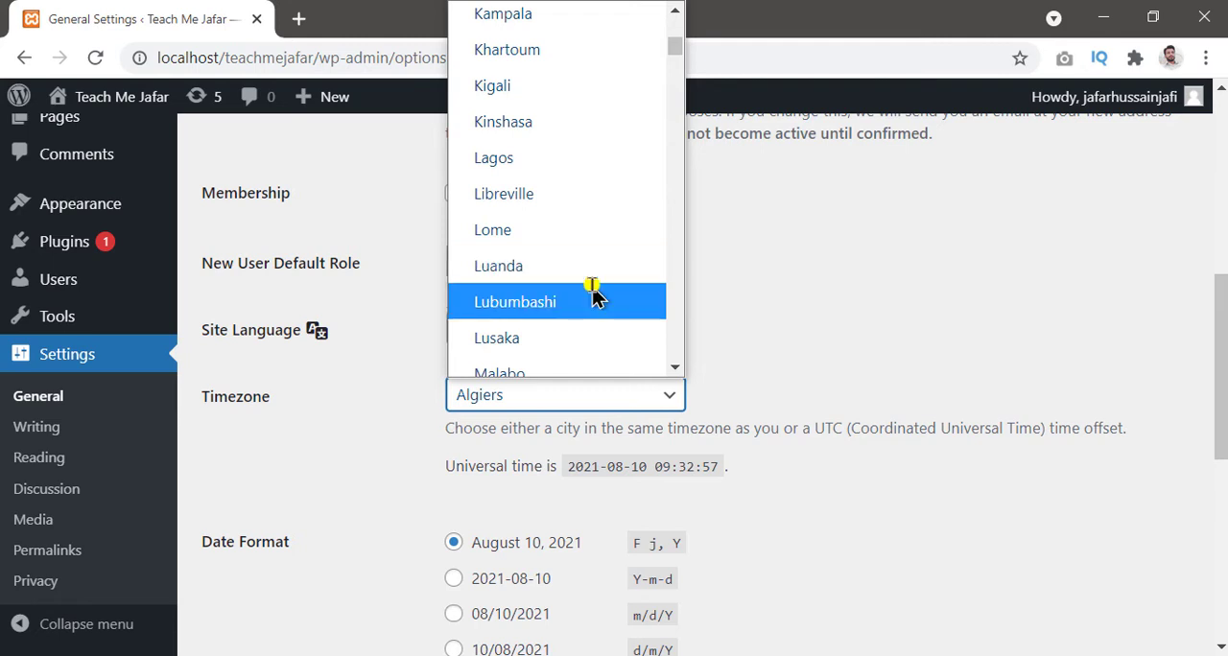
{"action": "scroll", "coordinate": [593, 296], "scroll_direction": "down", "scroll_amount": 1}
{"action": "scroll", "coordinate": [593, 298], "scroll_direction": "down", "scroll_amount": 3}
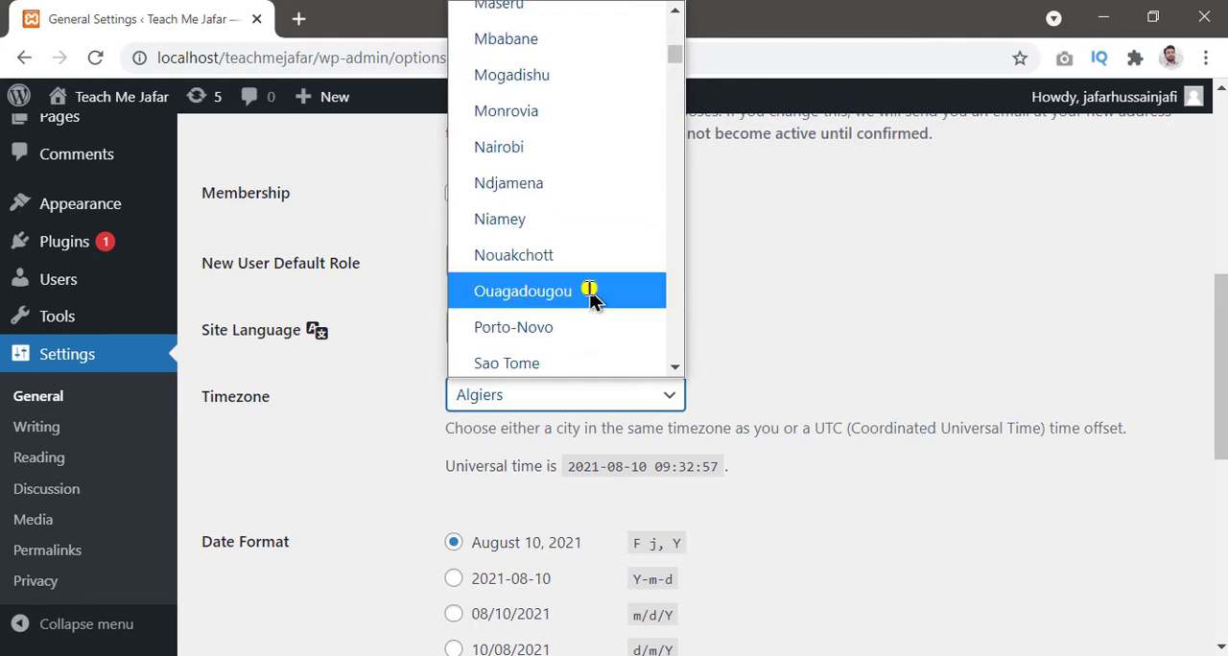
{"action": "scroll", "coordinate": [593, 298], "scroll_direction": "down", "scroll_amount": 4}
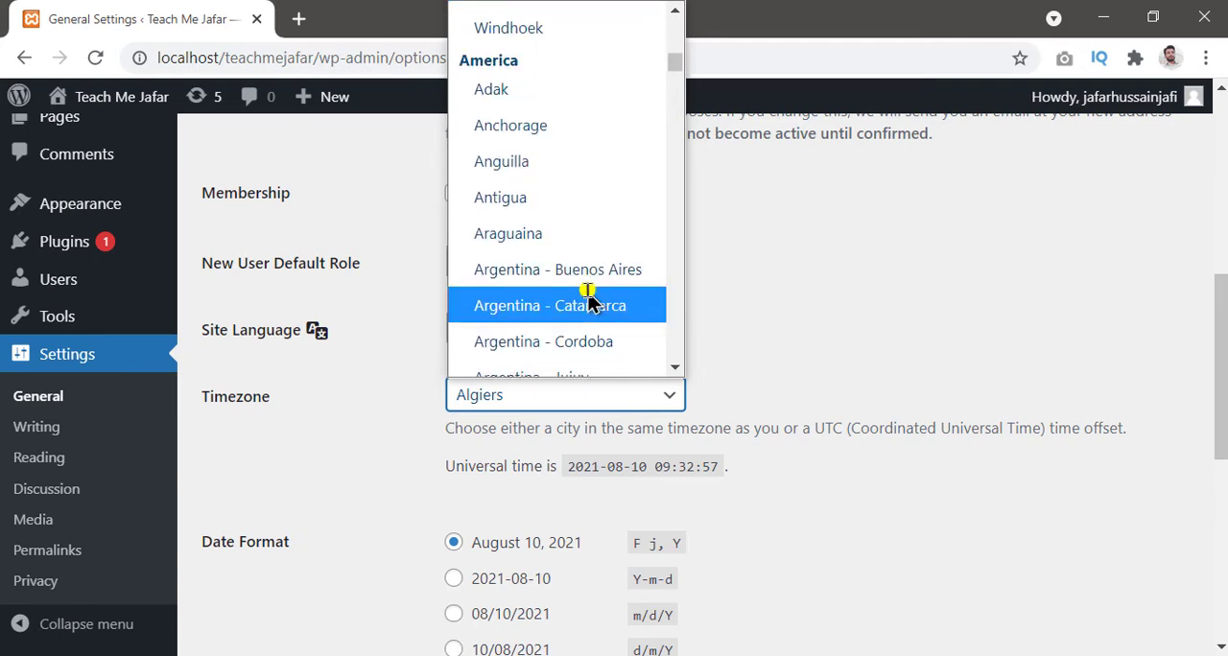
{"action": "scroll", "coordinate": [590, 304], "scroll_direction": "down", "scroll_amount": 12}
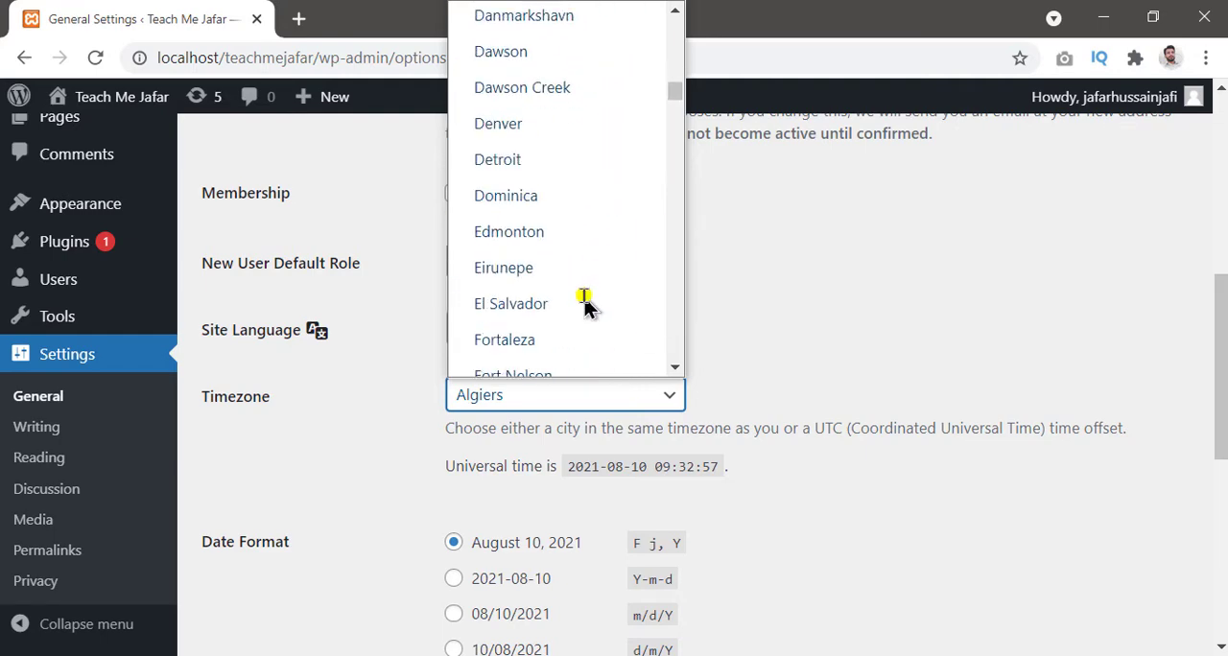
{"action": "scroll", "coordinate": [587, 306], "scroll_direction": "down", "scroll_amount": 15}
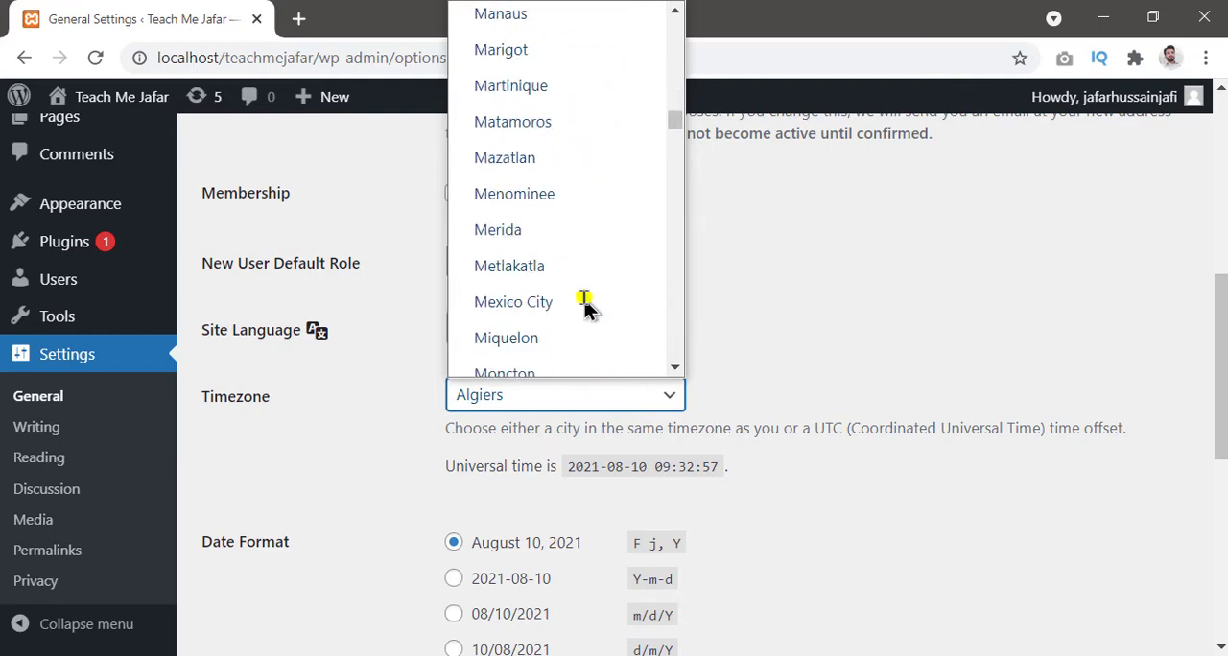
{"action": "scroll", "coordinate": [588, 305], "scroll_direction": "down", "scroll_amount": 6}
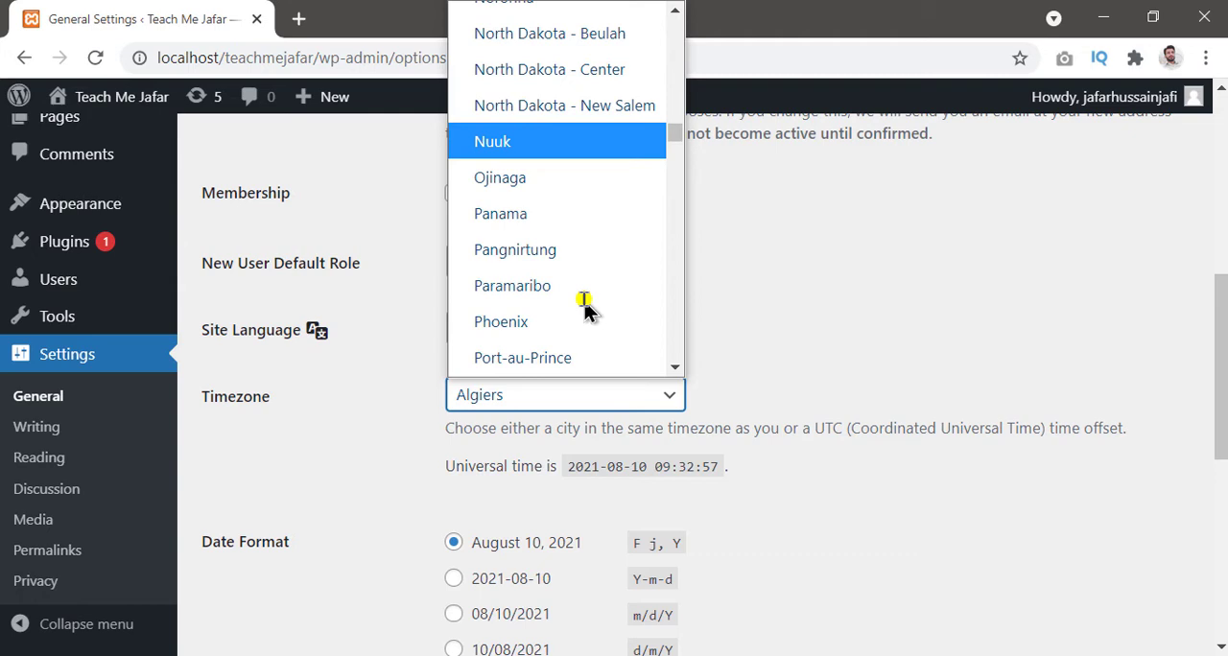
{"action": "type", "text": "as"}
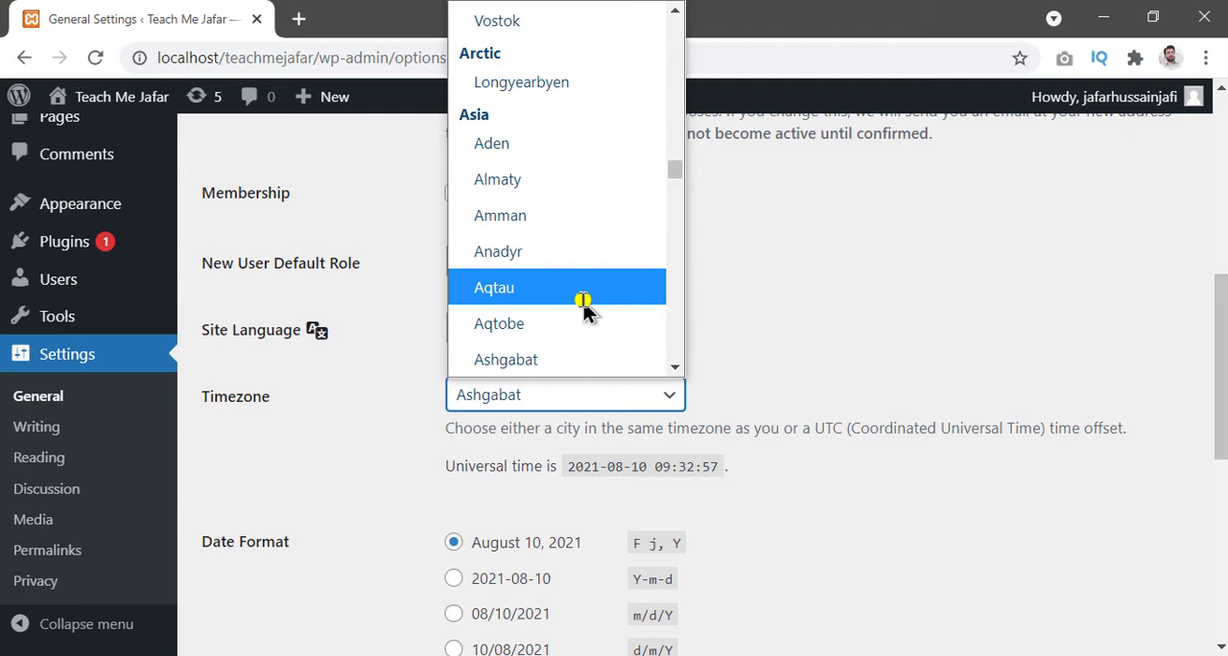
{"action": "scroll", "coordinate": [585, 309], "scroll_direction": "down", "scroll_amount": 12}
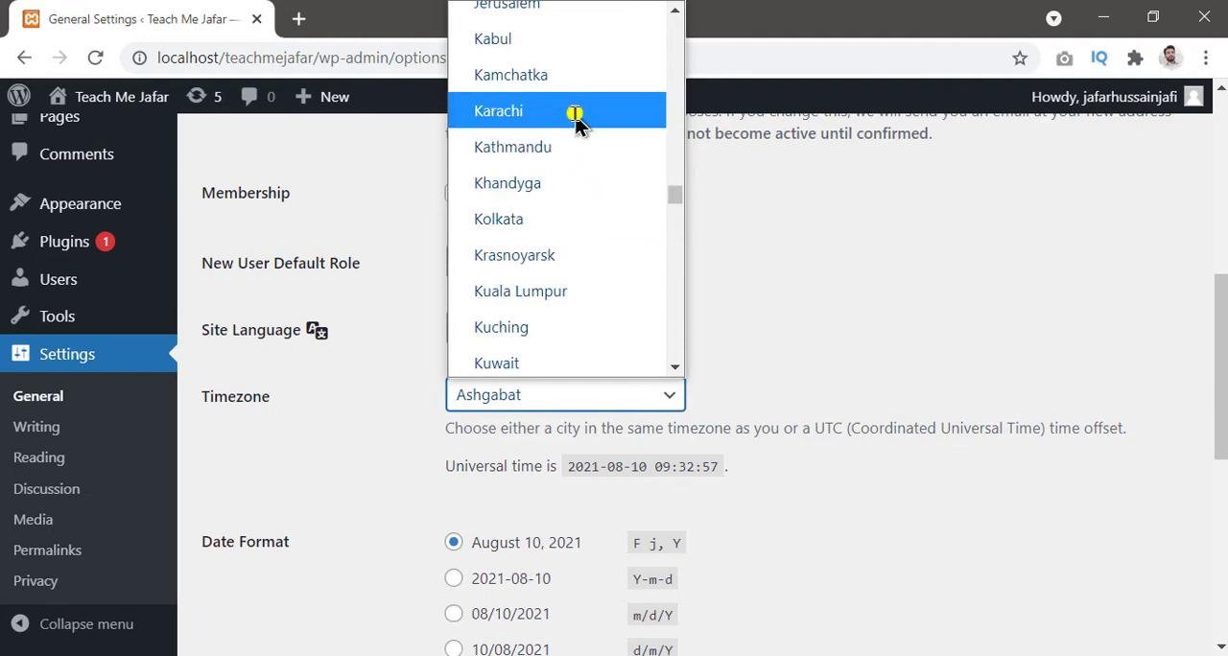
{"action": "left_click", "coordinate": [573, 117]}
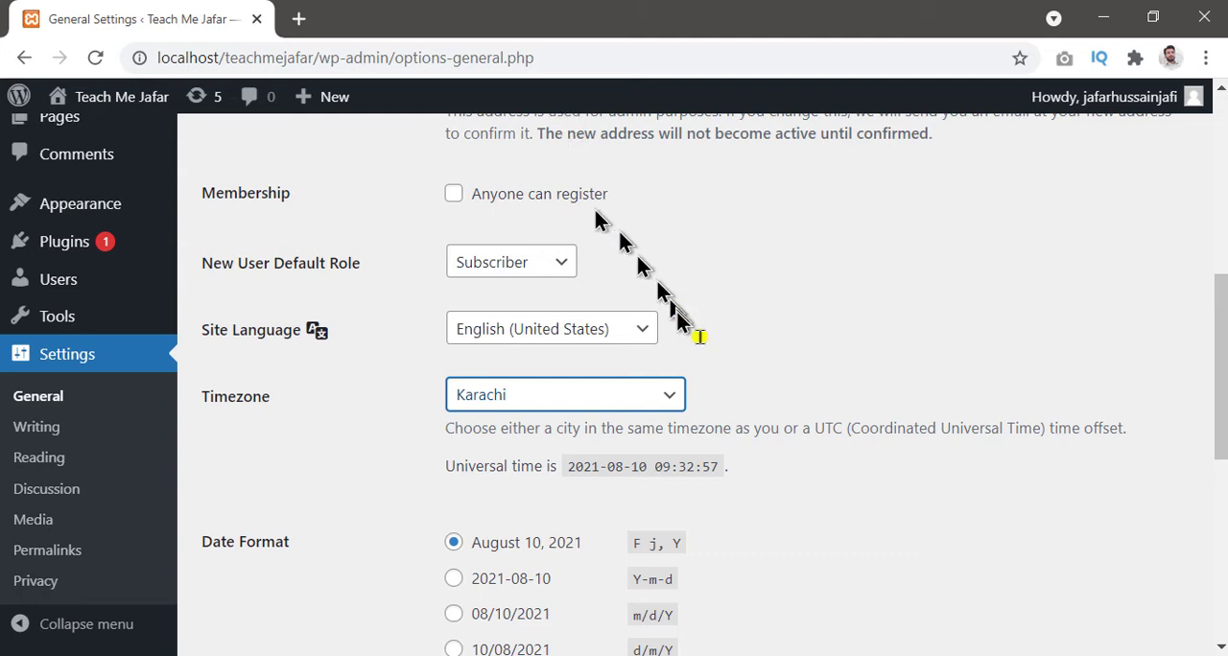
Step: Review the available date formats, time formats and the week's starting day in the general settings
{"action": "scroll", "coordinate": [720, 370], "scroll_direction": "down", "scroll_amount": 3}
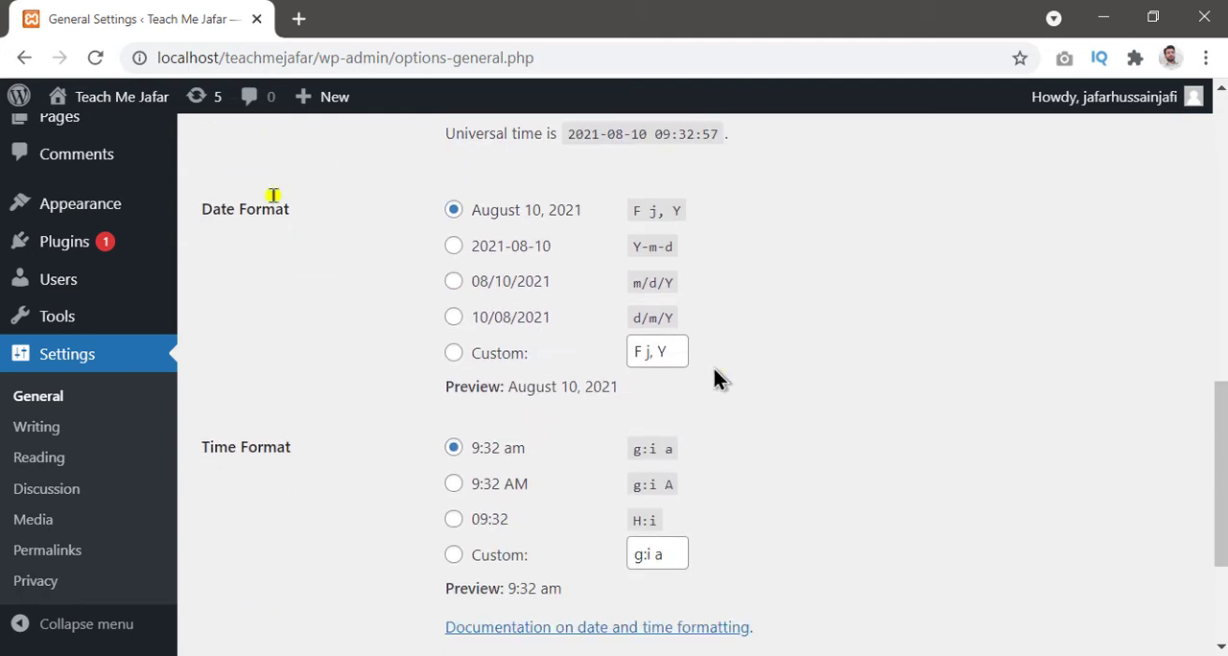
{"action": "mouse_move", "coordinate": [189, 162]}
{"action": "left_mouse_down"}
{"action": "mouse_move", "coordinate": [397, 166]}
{"action": "mouse_move", "coordinate": [845, 384]}
{"action": "mouse_move", "coordinate": [828, 411]}
{"action": "left_mouse_up"}
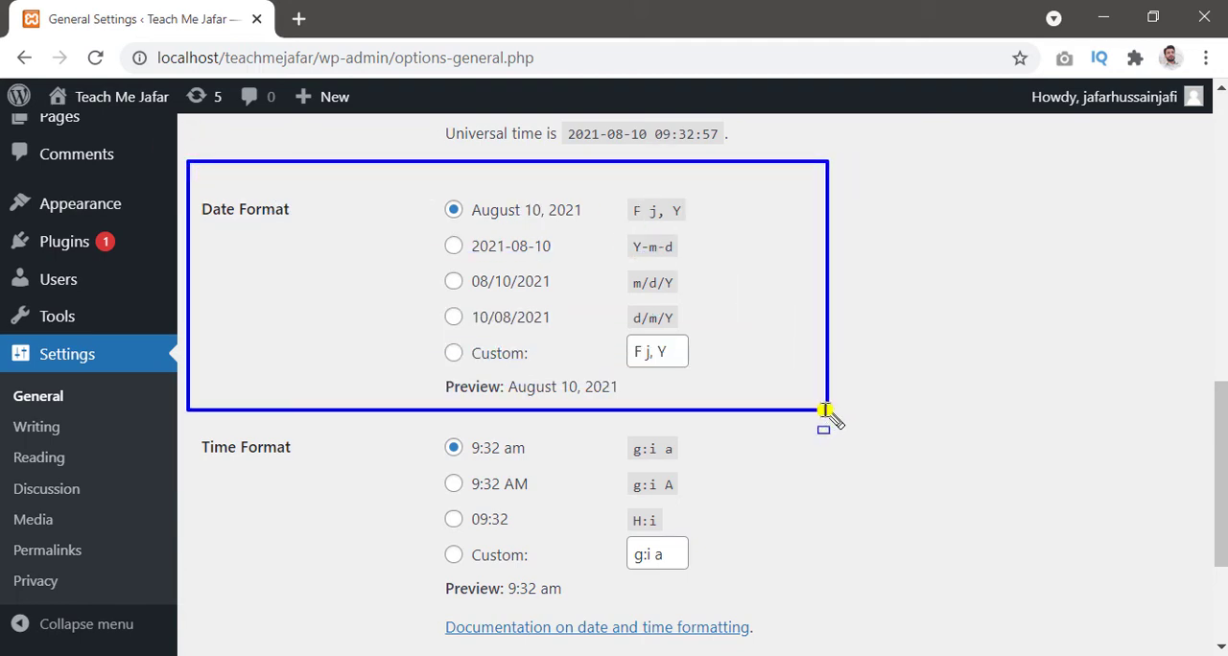
{"action": "key", "text": "Escape"}
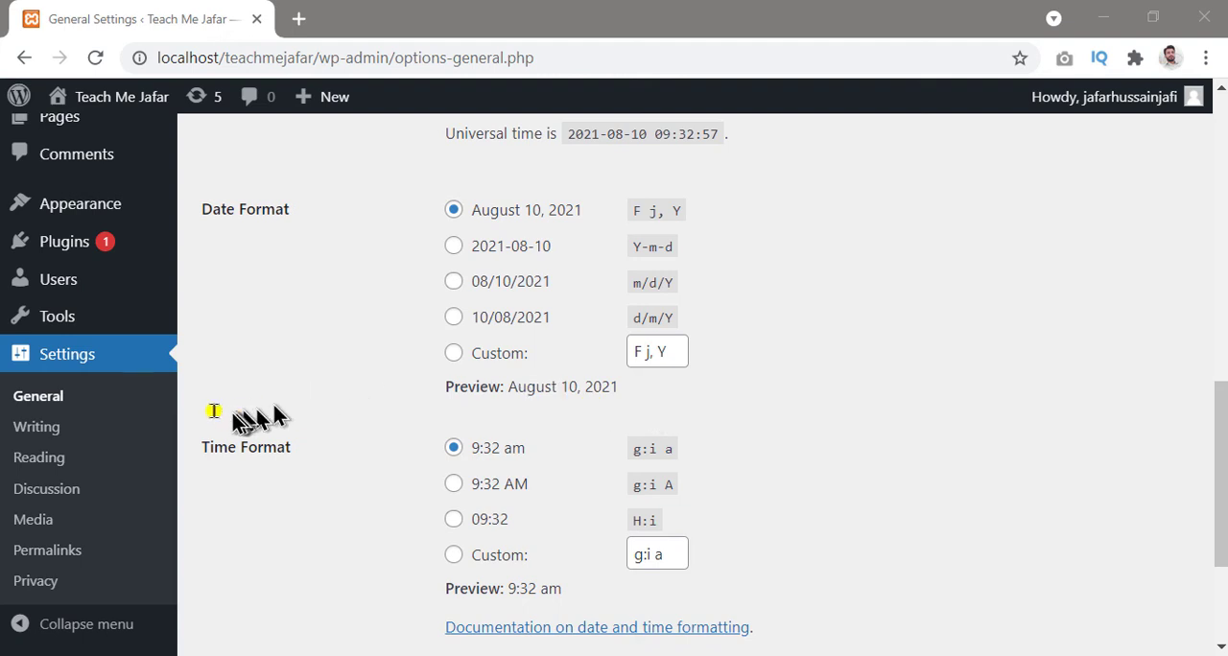
{"action": "key", "text": "ctrl+alt+d"}
{"action": "mouse_move", "coordinate": [192, 416]}
{"action": "left_mouse_down"}
{"action": "mouse_move", "coordinate": [304, 420]}
{"action": "mouse_move", "coordinate": [778, 605]}
{"action": "left_mouse_up"}
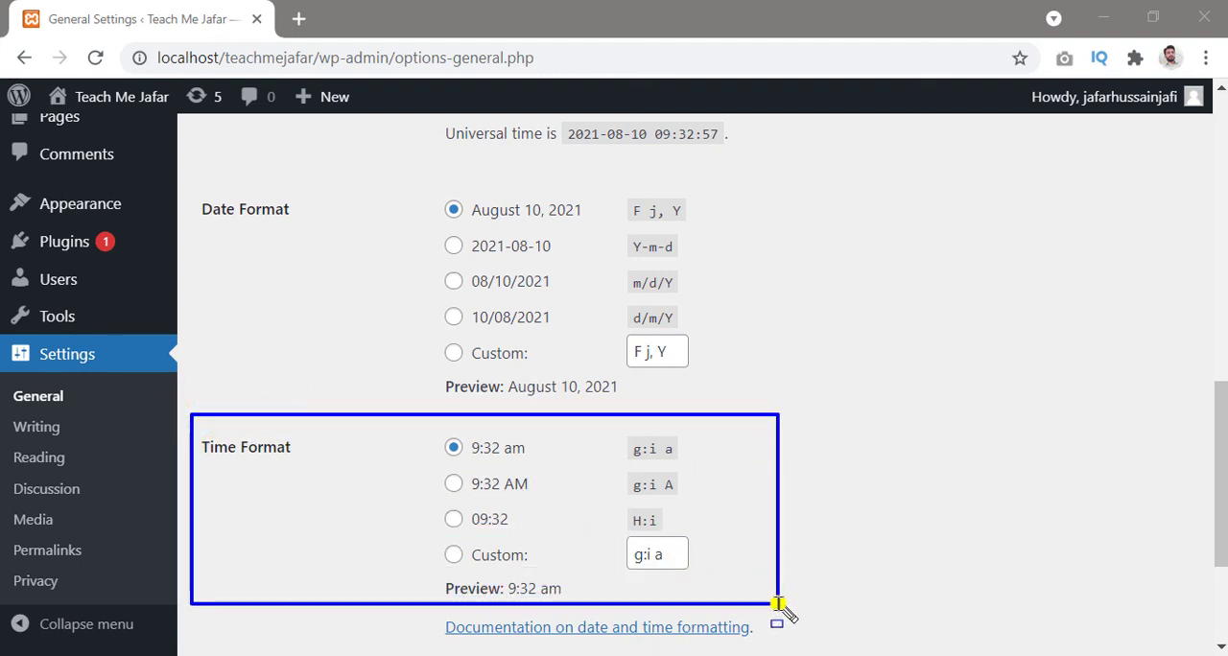
{"action": "key", "text": "Escape"}
{"action": "scroll", "coordinate": [779, 603], "scroll_direction": "down", "scroll_amount": 2}
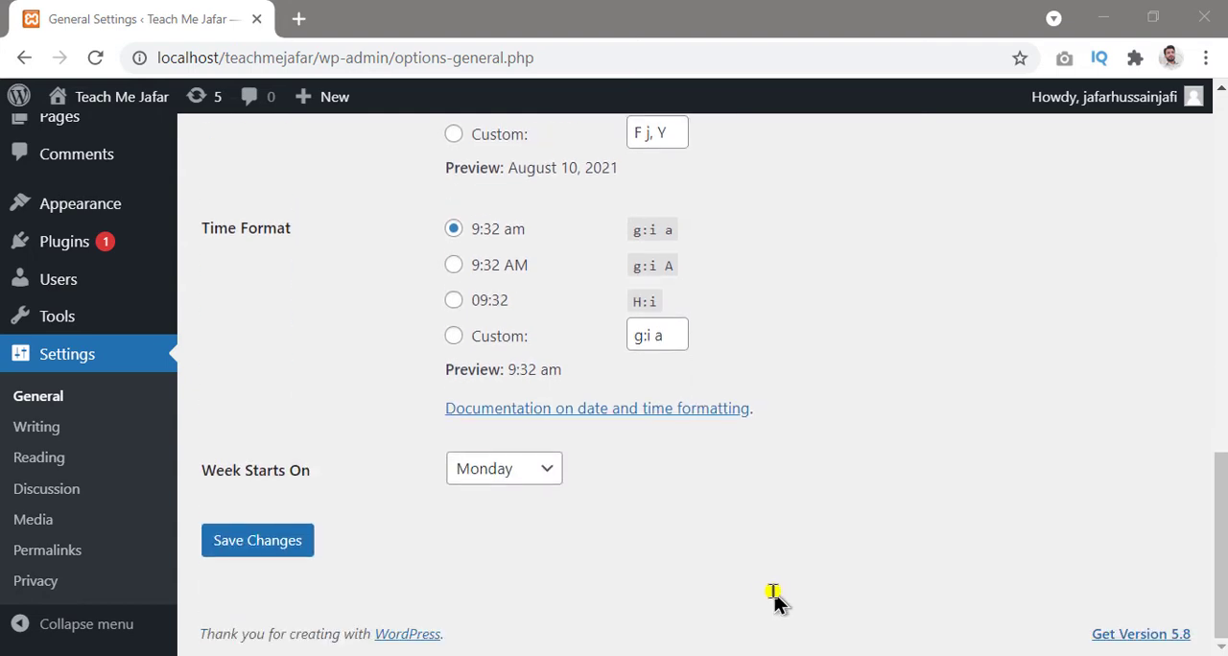
{"action": "mouse_move", "coordinate": [197, 429]}
{"action": "left_mouse_down"}
{"action": "mouse_move", "coordinate": [609, 549]}
{"action": "mouse_move", "coordinate": [633, 496]}
{"action": "left_mouse_up"}
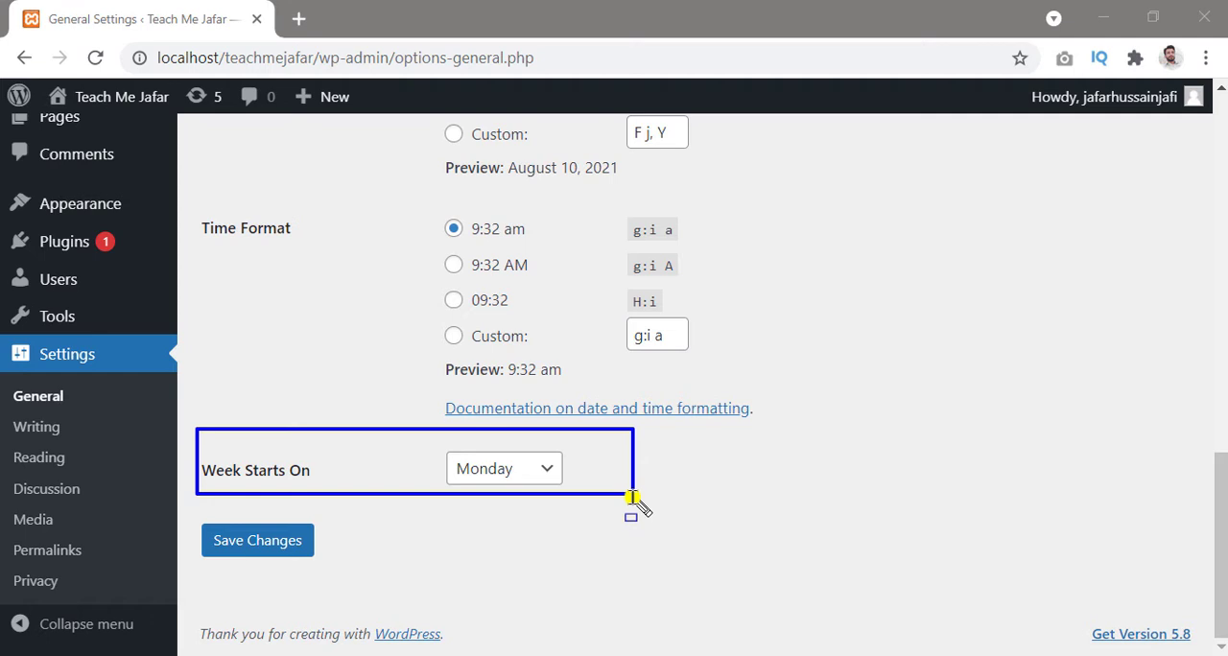
Step: Set the week to start on Monday and save the general settings
{"action": "key", "text": "Escape"}
{"action": "left_click", "coordinate": [543, 464]}
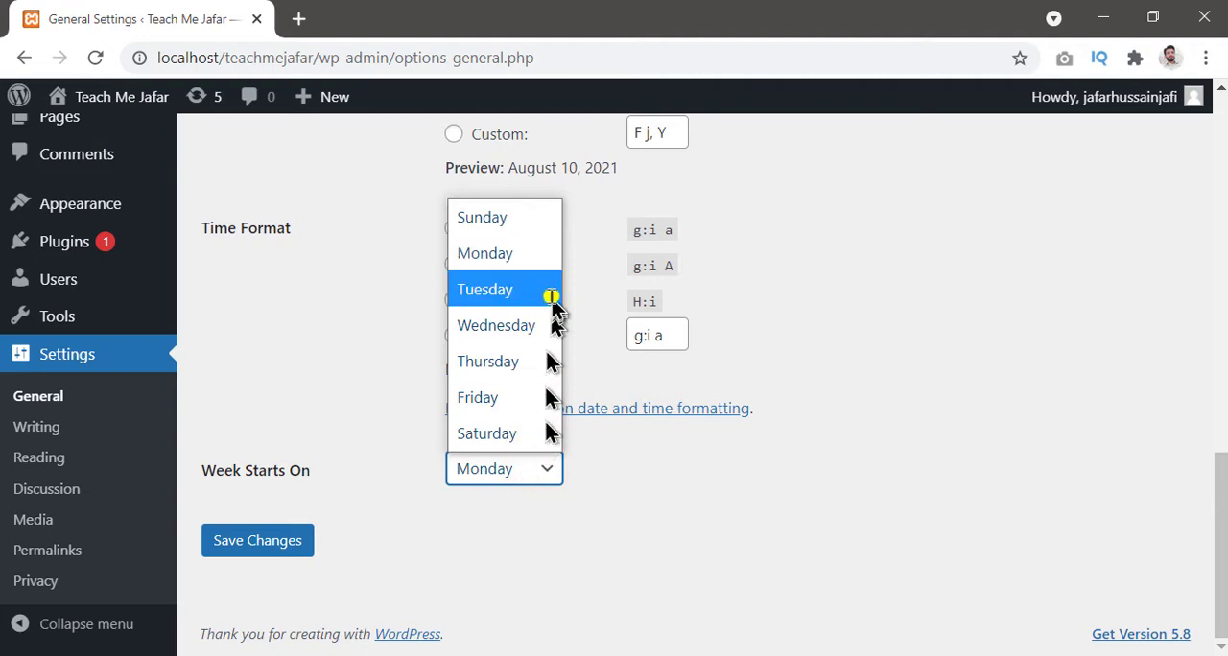
{"action": "left_click", "coordinate": [509, 258]}
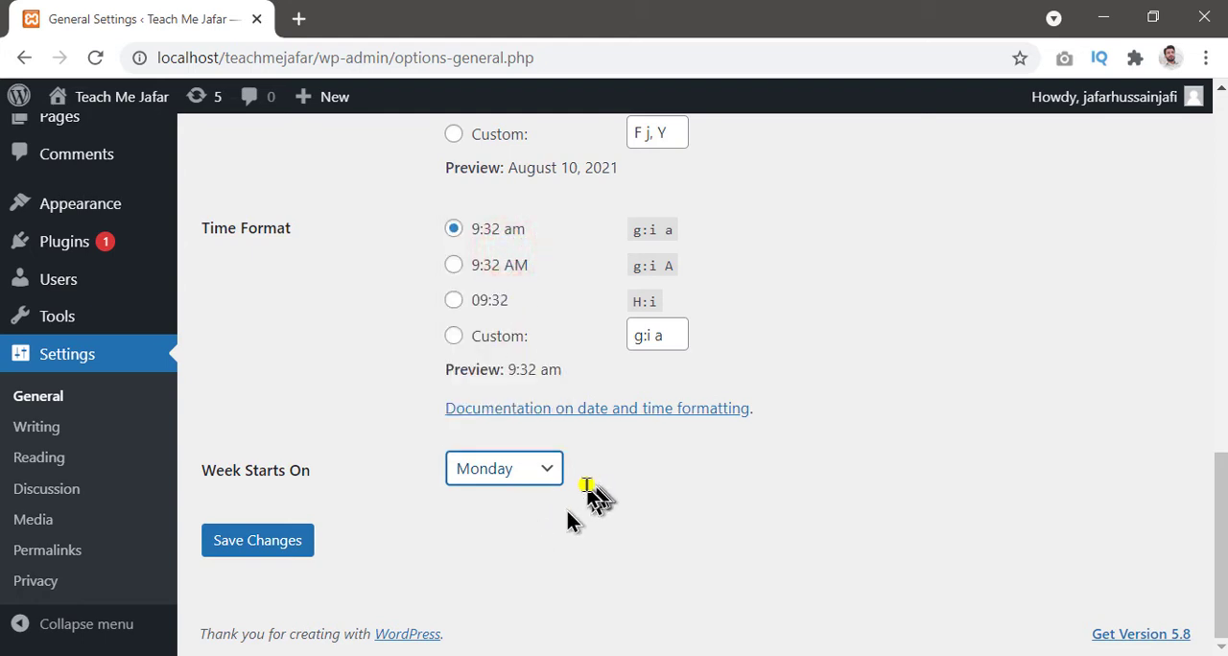
{"action": "left_click", "coordinate": [273, 542]}
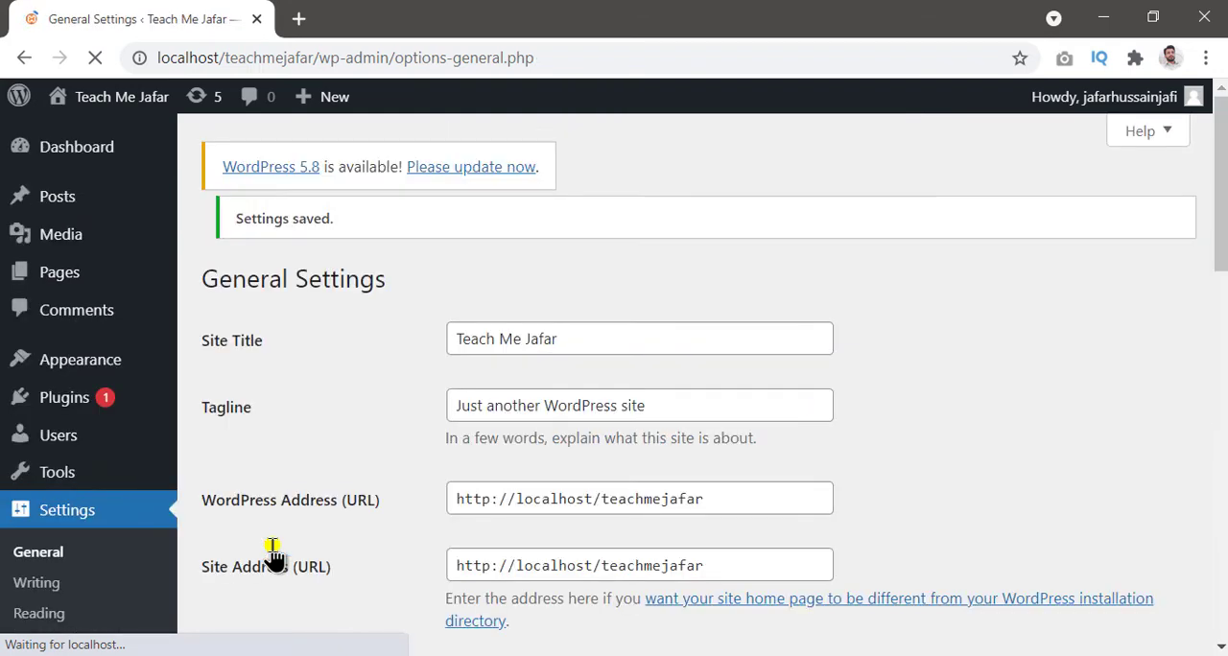
Step: Open the site's Writing Settings page
{"action": "scroll", "coordinate": [316, 549], "scroll_direction": "down", "scroll_amount": 12}
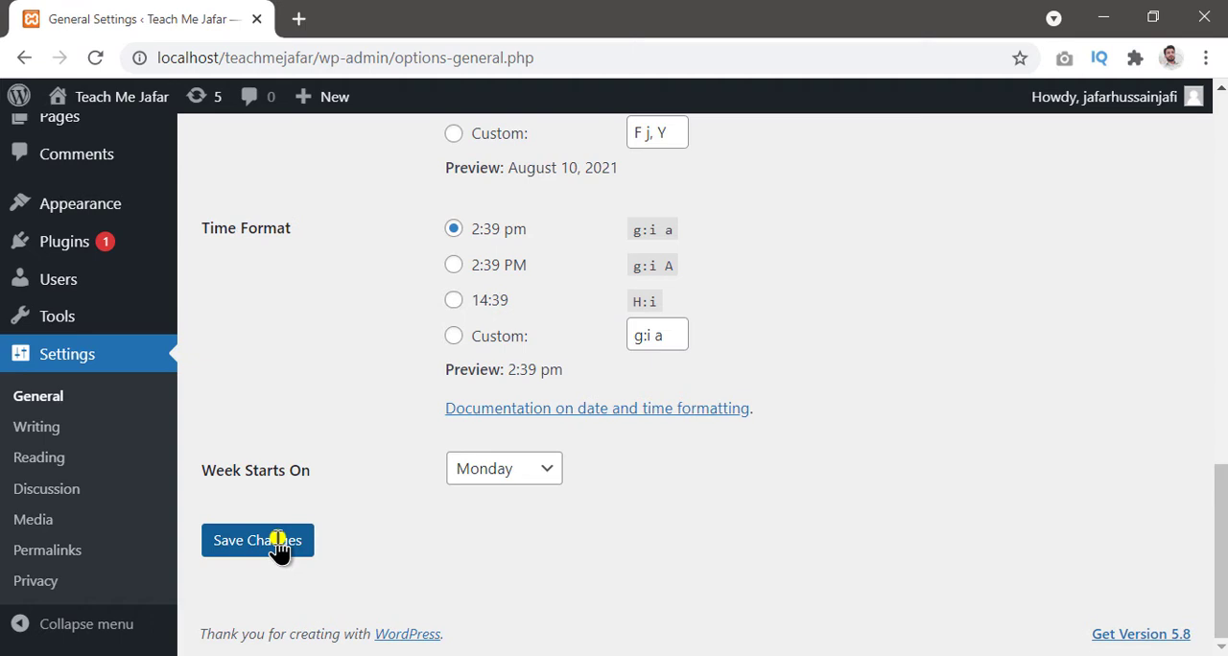
{"action": "left_click", "coordinate": [46, 434]}
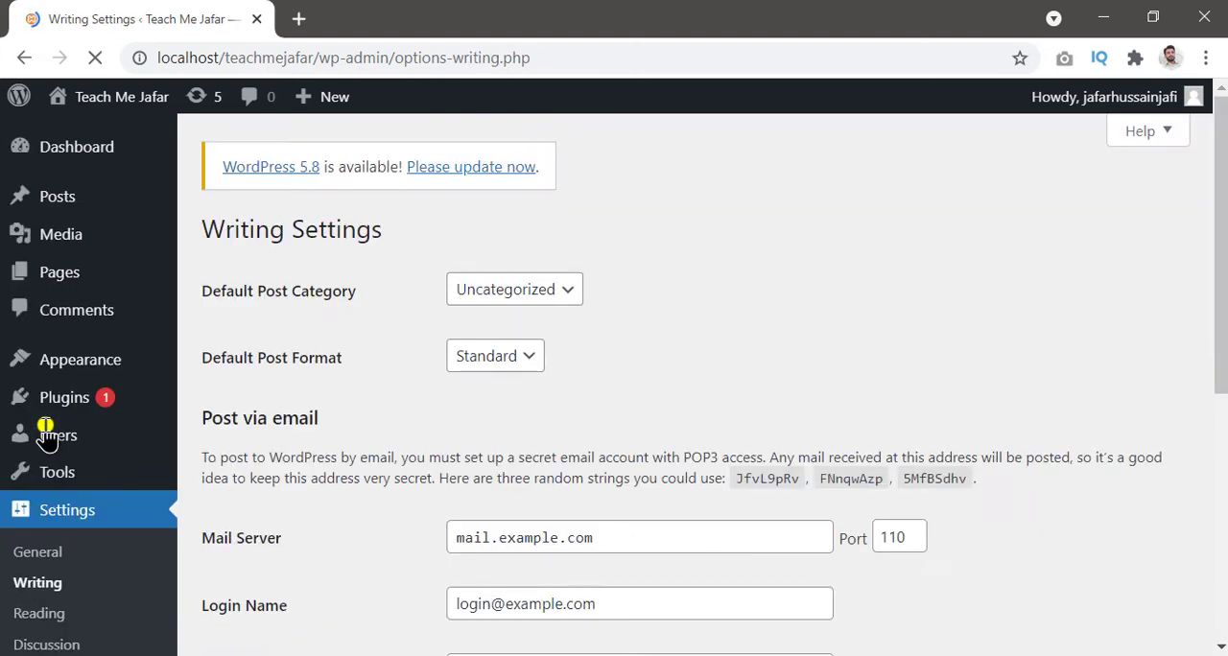
{"action": "mouse_move", "coordinate": [46, 438]}
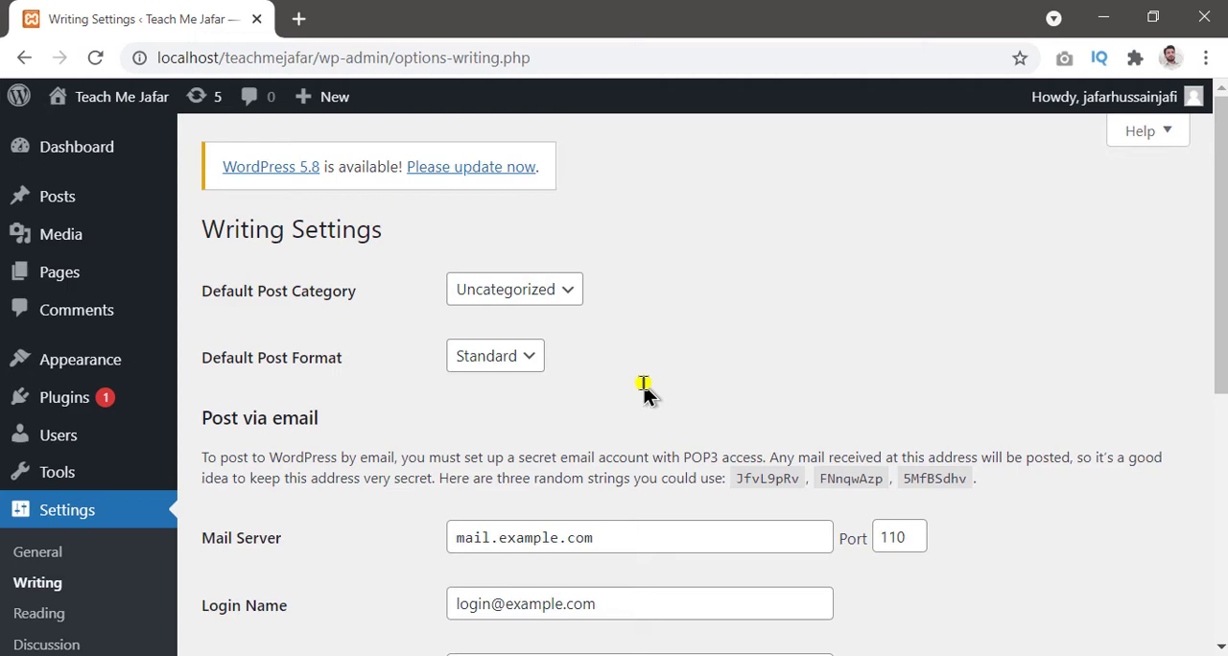
Step: Review the default post, post via email and update services options, and save the writing settings
{"action": "scroll", "coordinate": [646, 388], "scroll_direction": "down", "scroll_amount": 3}
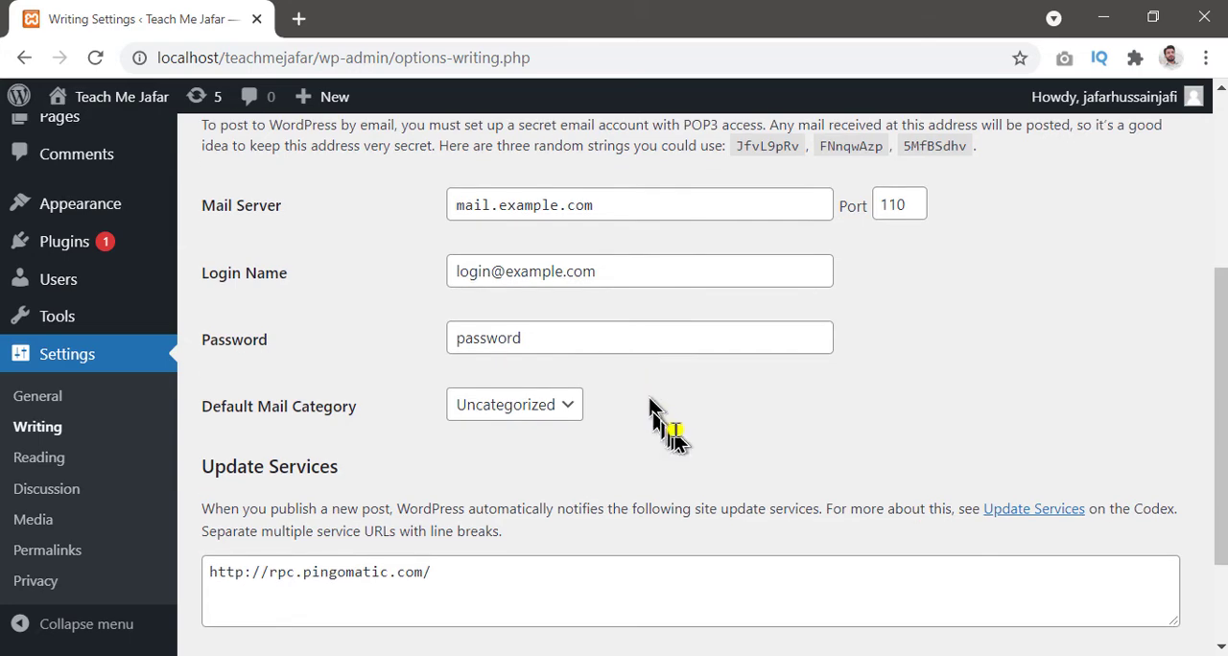
{"action": "scroll", "coordinate": [681, 433], "scroll_direction": "down", "scroll_amount": 2}
{"action": "scroll", "coordinate": [686, 518], "scroll_direction": "up", "scroll_amount": 5}
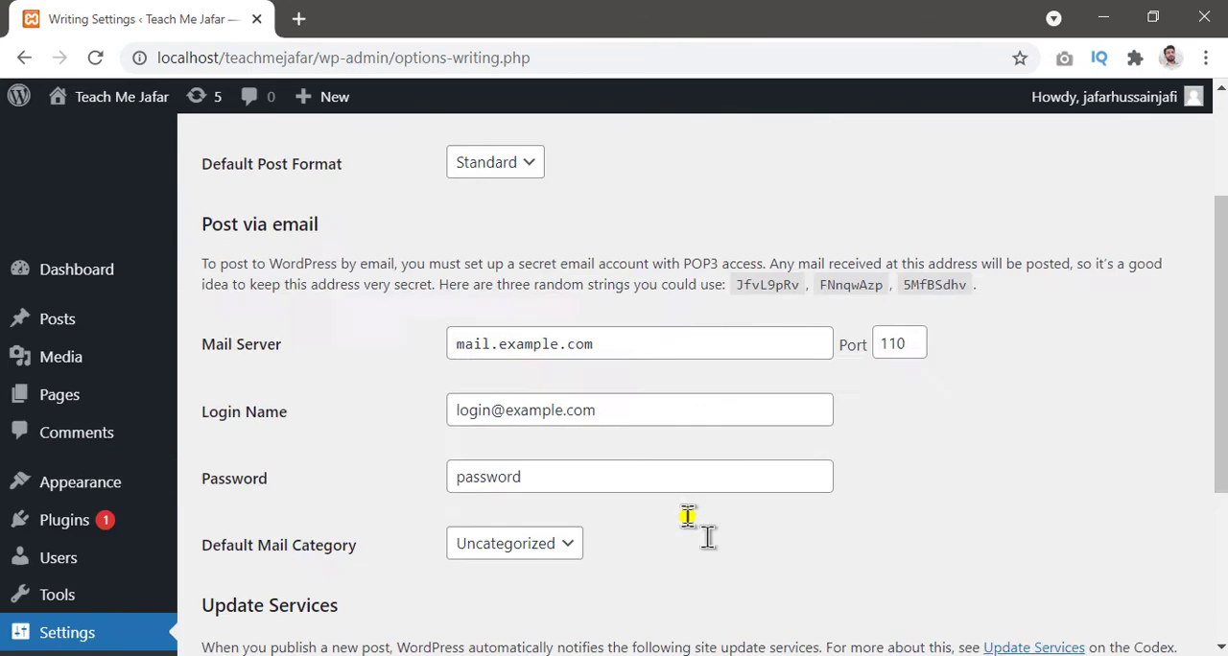
{"action": "scroll", "coordinate": [688, 526], "scroll_direction": "down", "scroll_amount": 2}
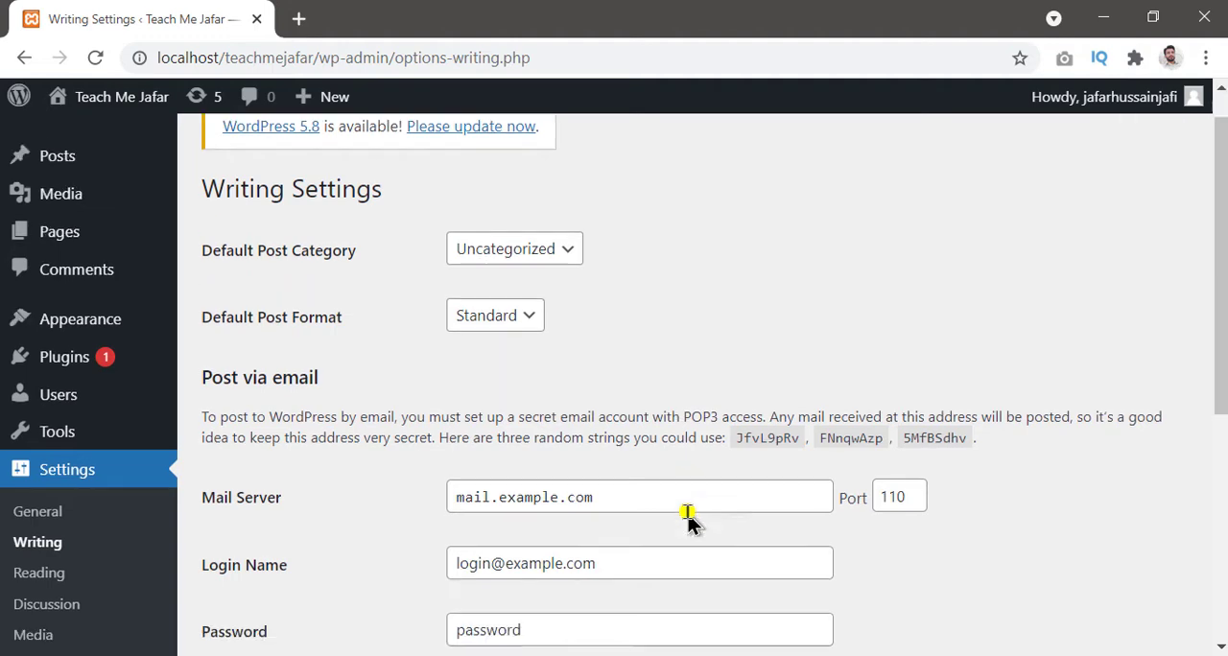
{"action": "scroll", "coordinate": [693, 518], "scroll_direction": "down", "scroll_amount": 3}
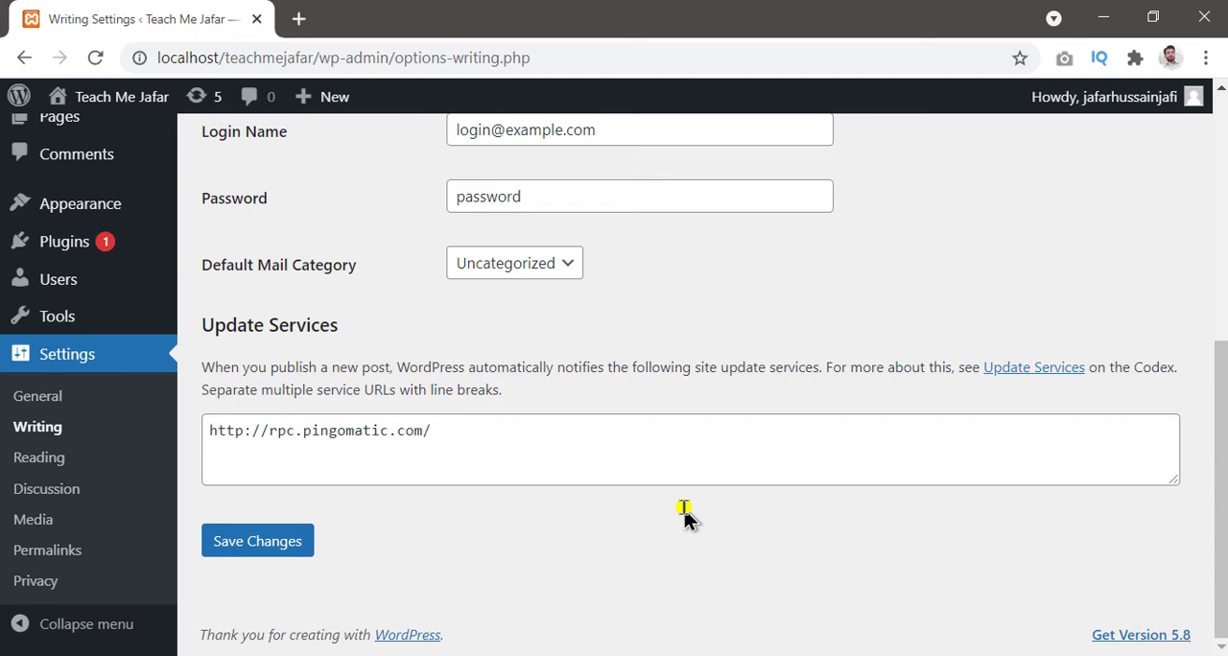
{"action": "scroll", "coordinate": [581, 445], "scroll_direction": "up", "scroll_amount": 5}
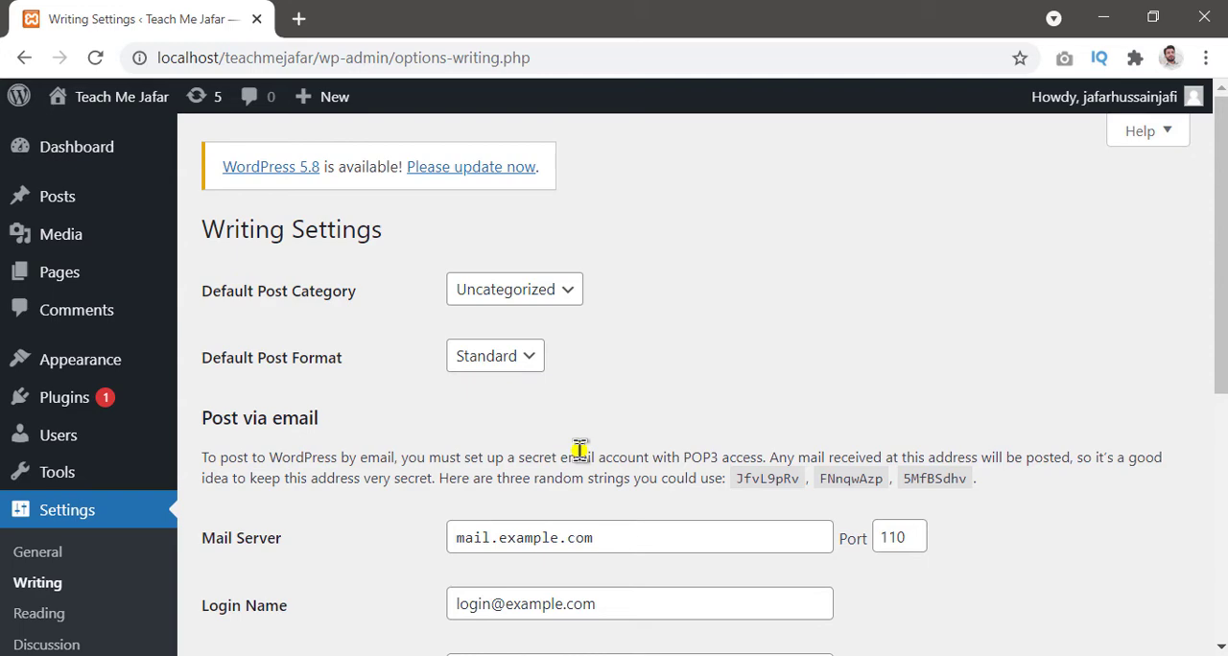
{"action": "scroll", "coordinate": [582, 450], "scroll_direction": "down", "scroll_amount": 5}
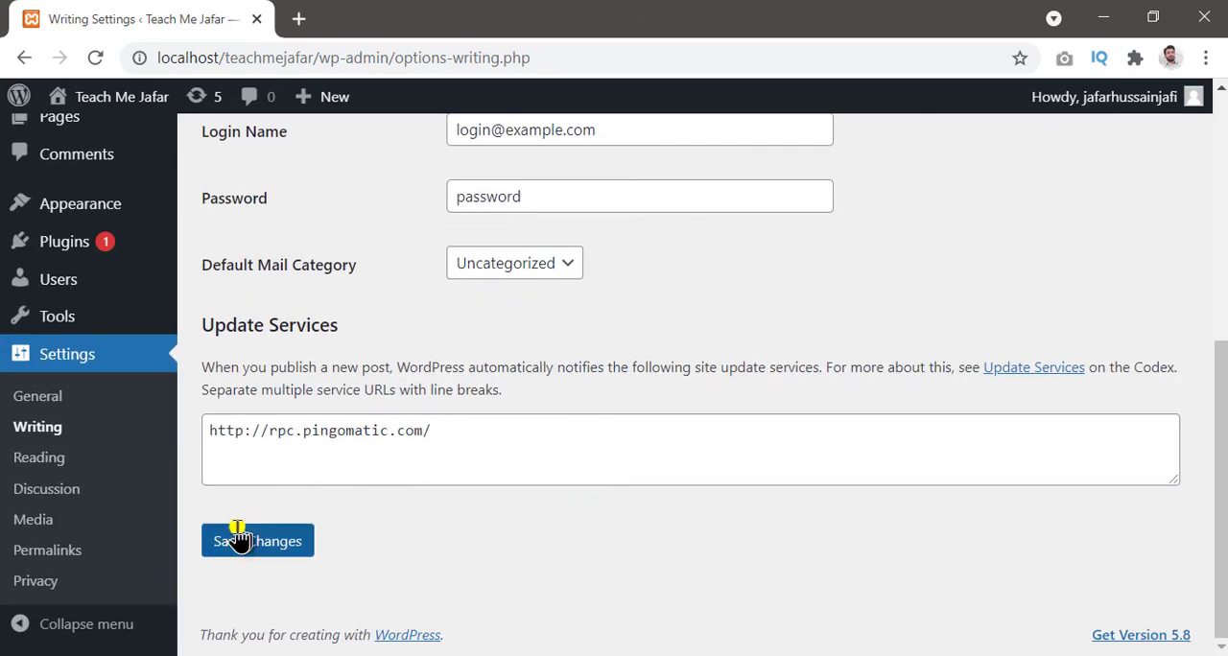
{"action": "left_click", "coordinate": [242, 543]}
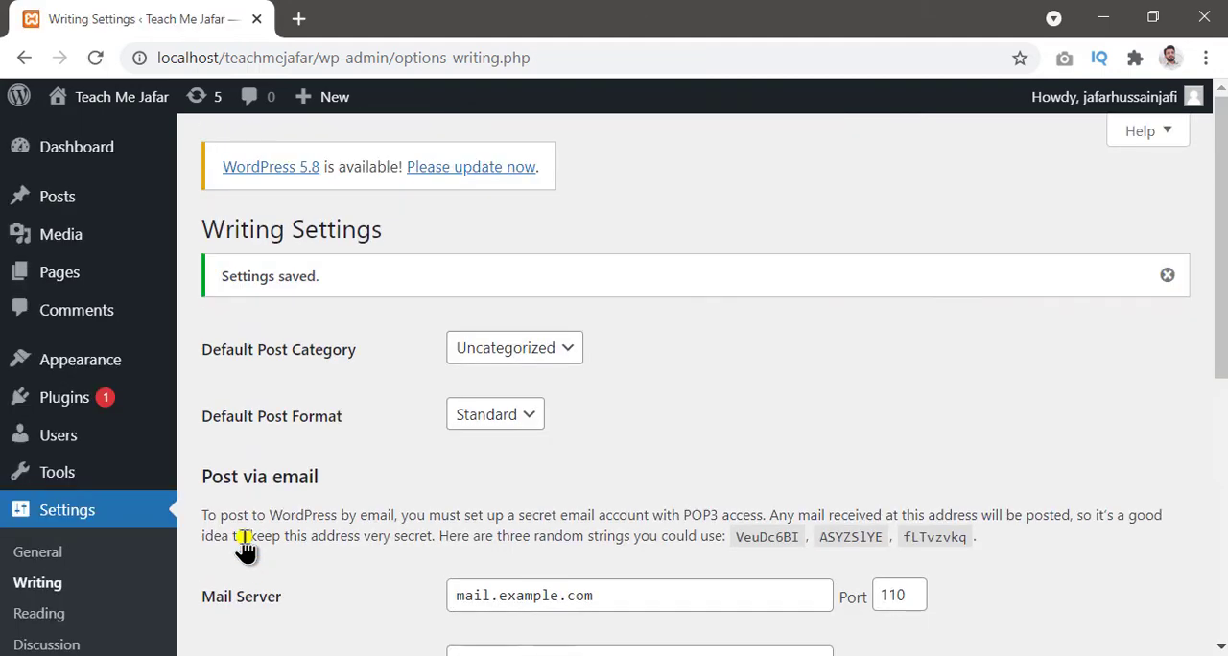
Step: Open the Reading Settings page and review the homepage display options
{"action": "scroll", "coordinate": [246, 545], "scroll_direction": "down", "scroll_amount": 2}
{"action": "left_click", "coordinate": [42, 467]}
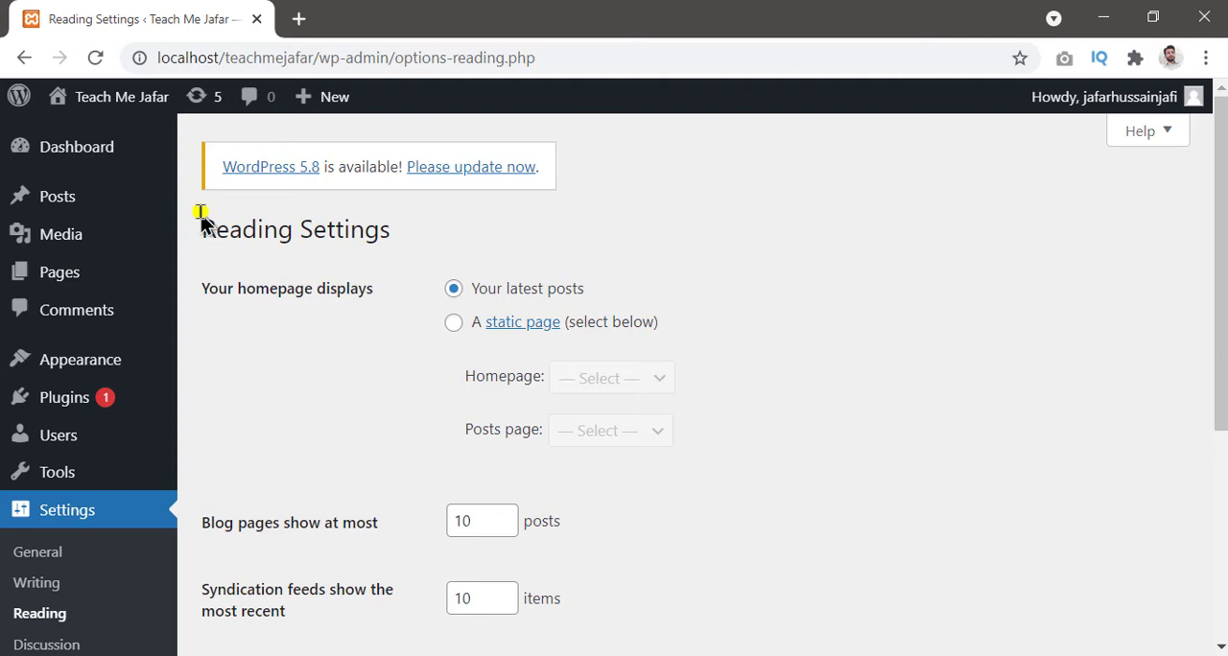
{"action": "mouse_move", "coordinate": [188, 205]}
{"action": "left_mouse_down"}
{"action": "mouse_move", "coordinate": [672, 392]}
{"action": "mouse_move", "coordinate": [737, 455]}
{"action": "left_mouse_up"}
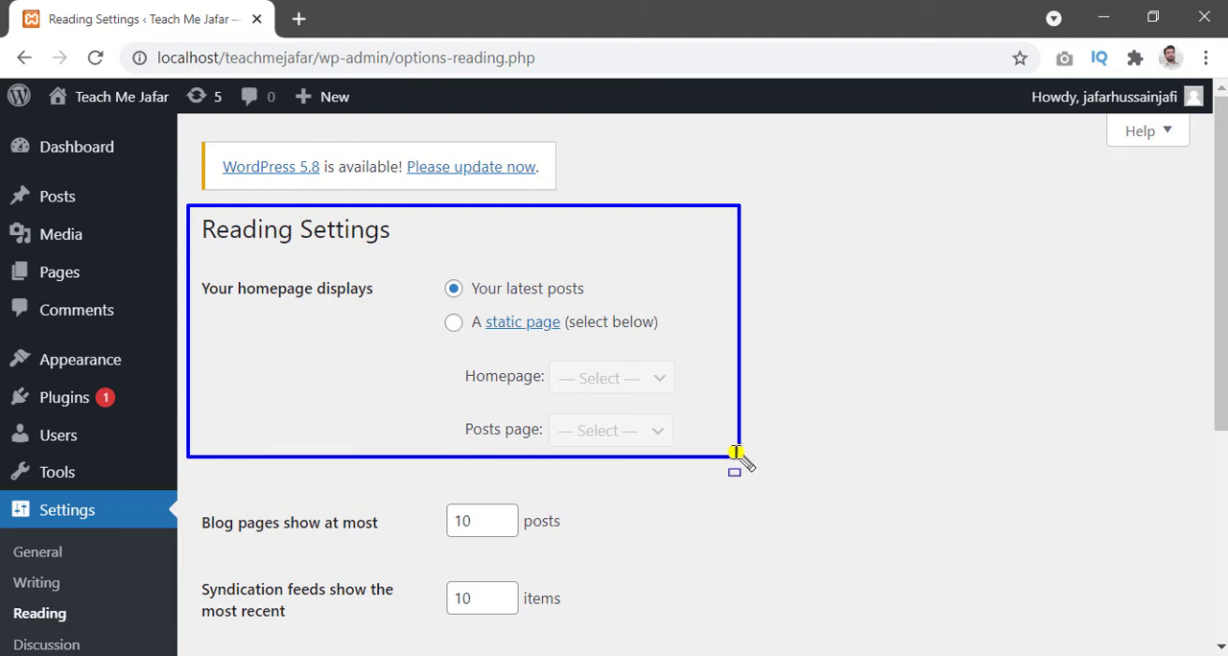
{"action": "key", "text": "Escape"}
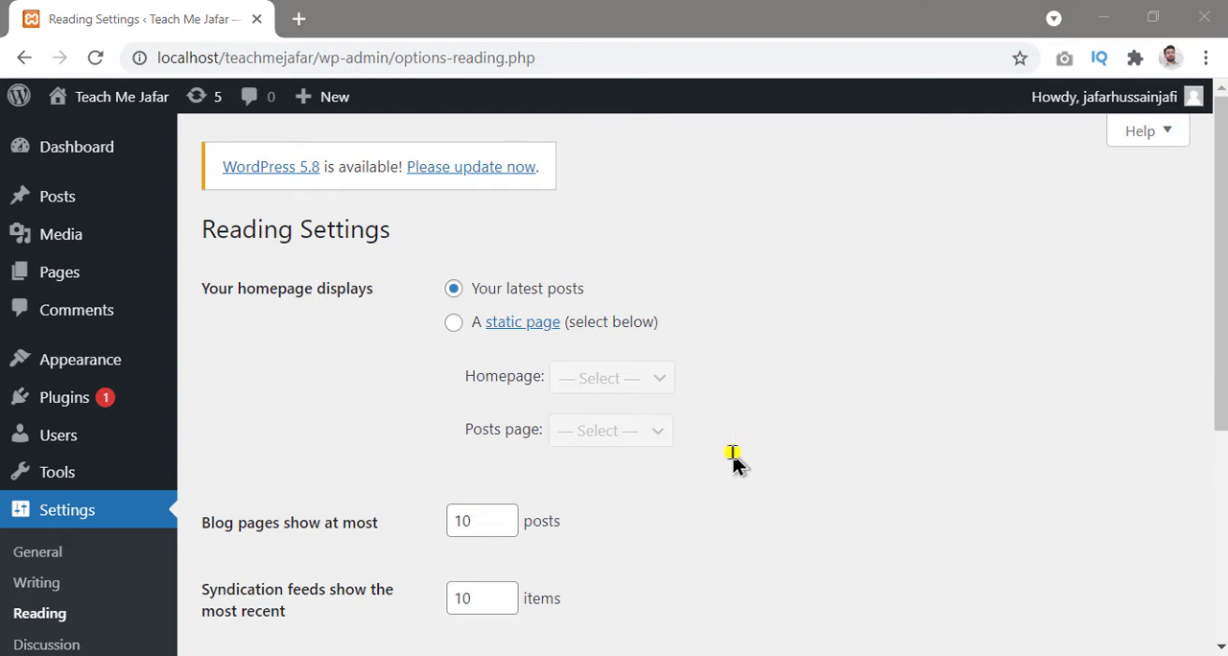
{"action": "key", "text": "ctrl+alt+d"}
{"action": "mouse_move", "coordinate": [449, 353]}
{"action": "left_mouse_down"}
{"action": "mouse_move", "coordinate": [752, 465]}
{"action": "mouse_move", "coordinate": [703, 462]}
{"action": "left_mouse_up"}
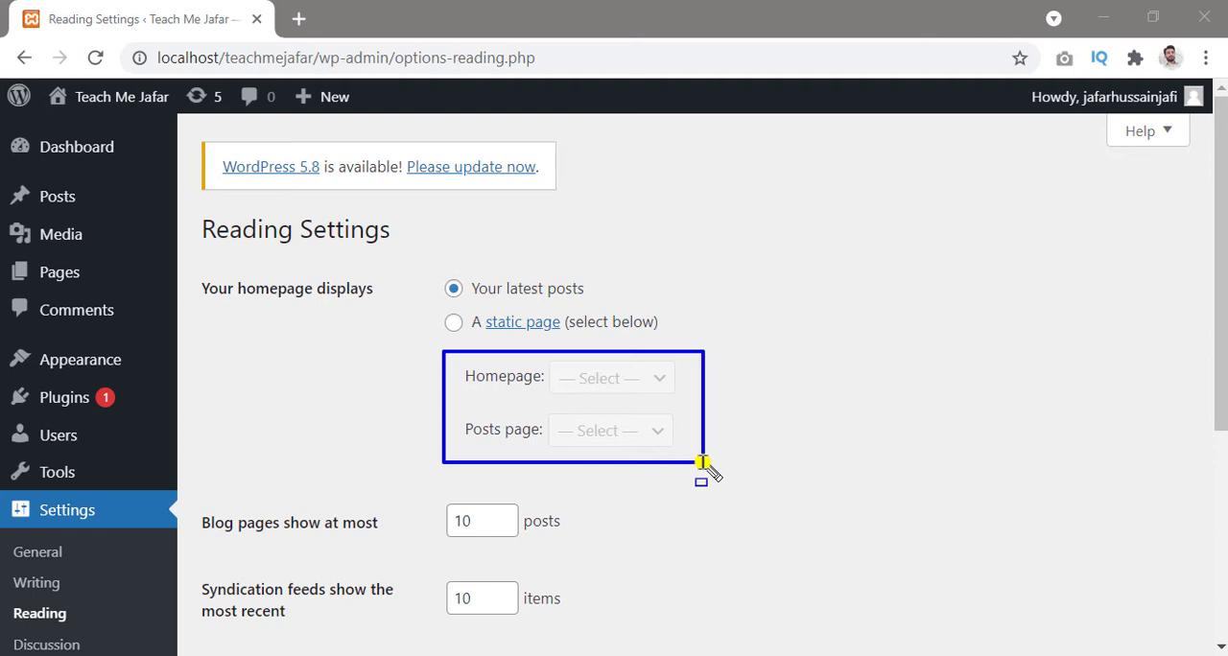
{"action": "left_click_drag", "start_coordinate": [704, 463], "coordinate": [702, 468]}
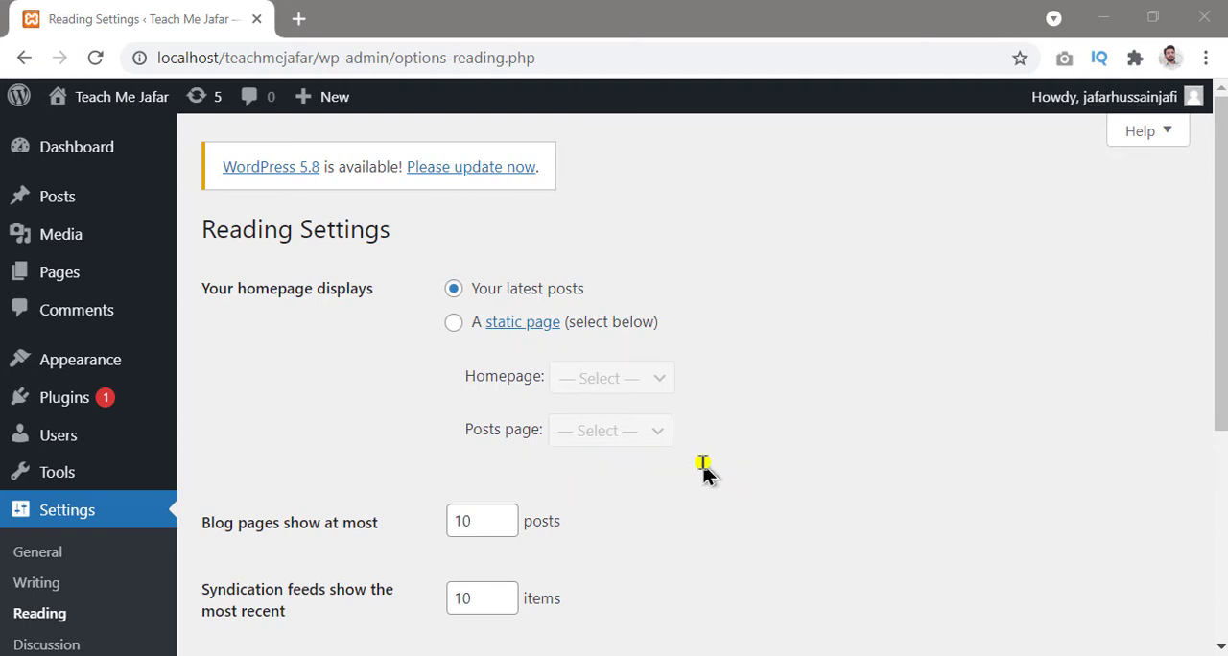
Step: Make the homepage display a static page, with Sample Page as the homepage
{"action": "left_click", "coordinate": [451, 322]}
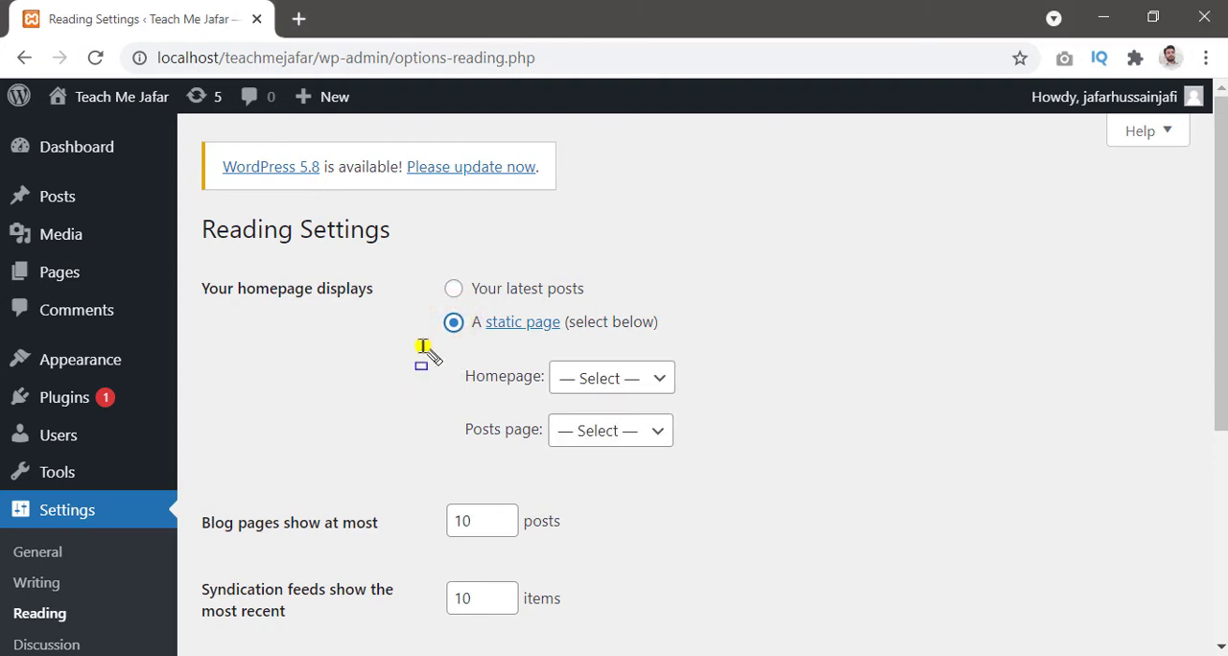
{"action": "mouse_move", "coordinate": [425, 346]}
{"action": "left_mouse_down"}
{"action": "mouse_move", "coordinate": [706, 429]}
{"action": "mouse_move", "coordinate": [708, 467]}
{"action": "left_mouse_up"}
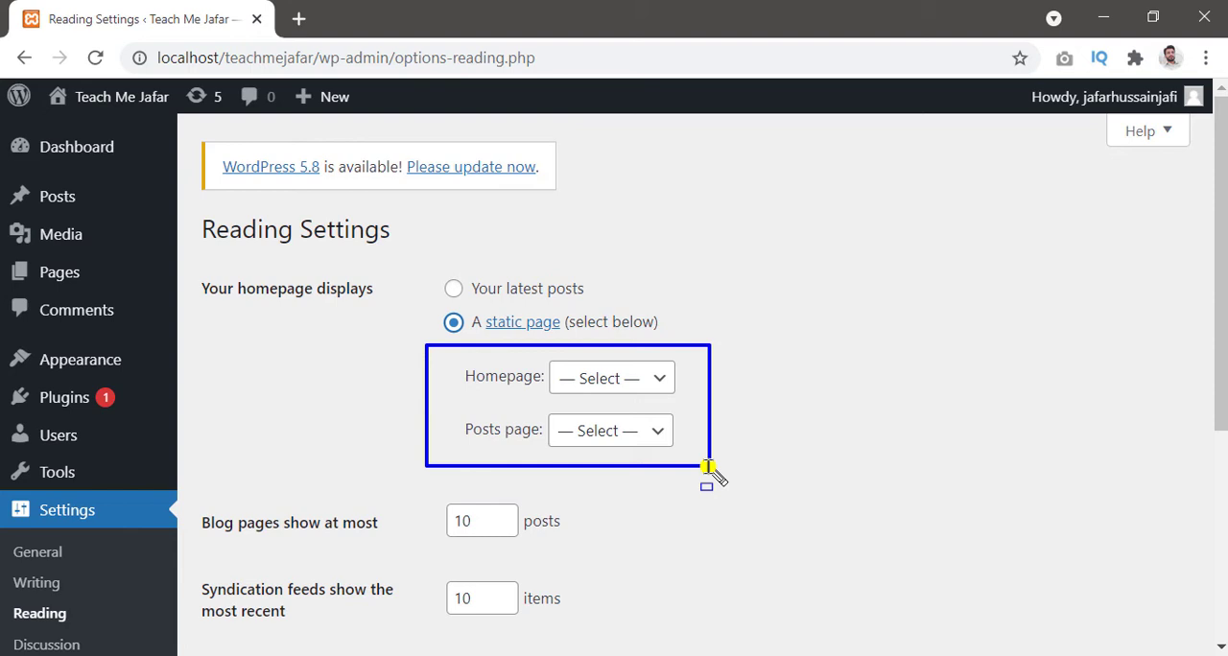
{"action": "key", "text": "Escape"}
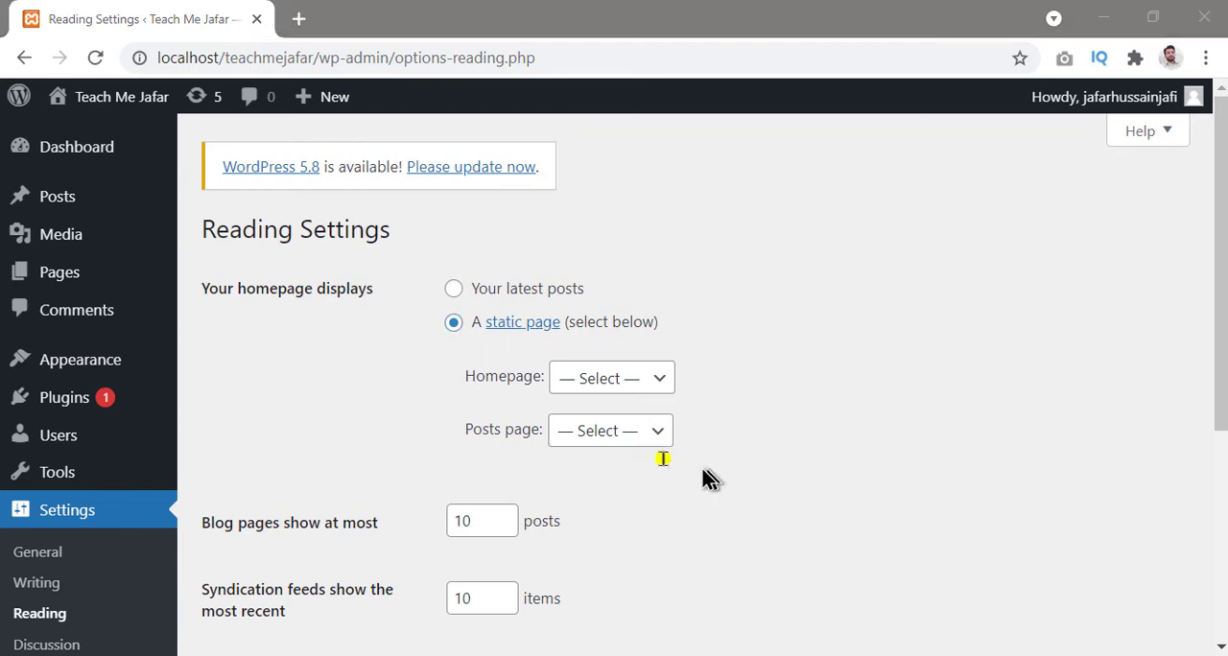
{"action": "left_click", "coordinate": [452, 353]}
{"action": "left_click_drag", "start_coordinate": [452, 353], "coordinate": [724, 387]}
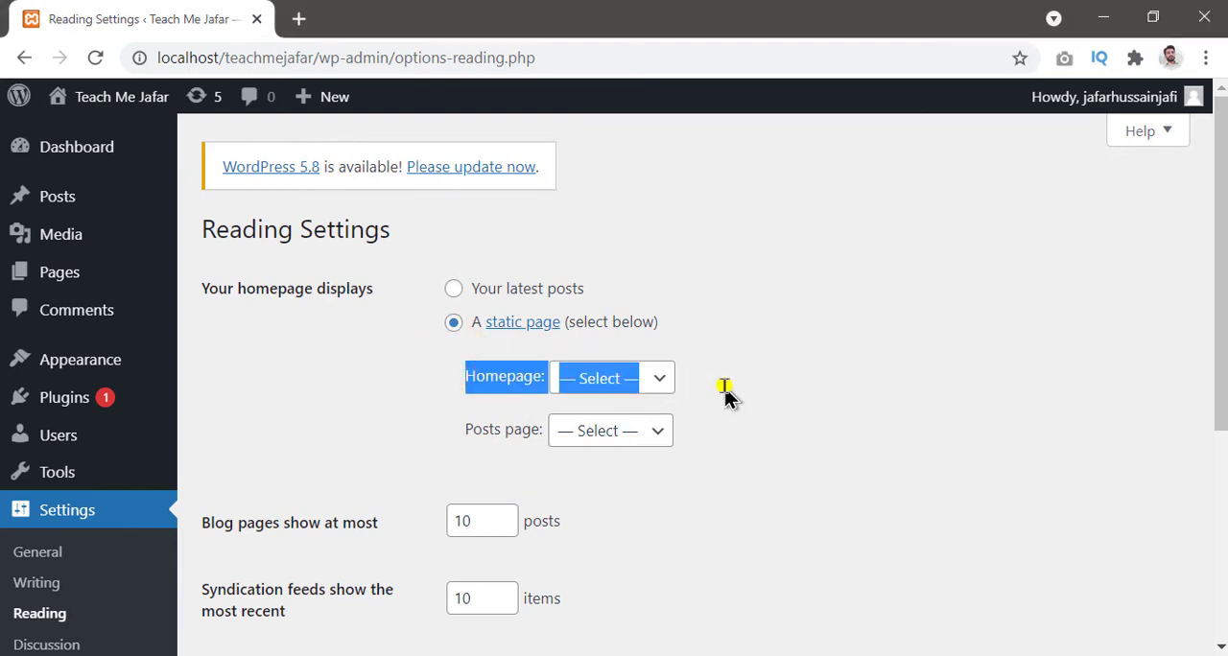
{"action": "key", "text": "ctrl+2"}
{"action": "mouse_move", "coordinate": [452, 348]}
{"action": "left_mouse_down"}
{"action": "mouse_move", "coordinate": [747, 410]}
{"action": "mouse_move", "coordinate": [697, 406]}
{"action": "left_mouse_up"}
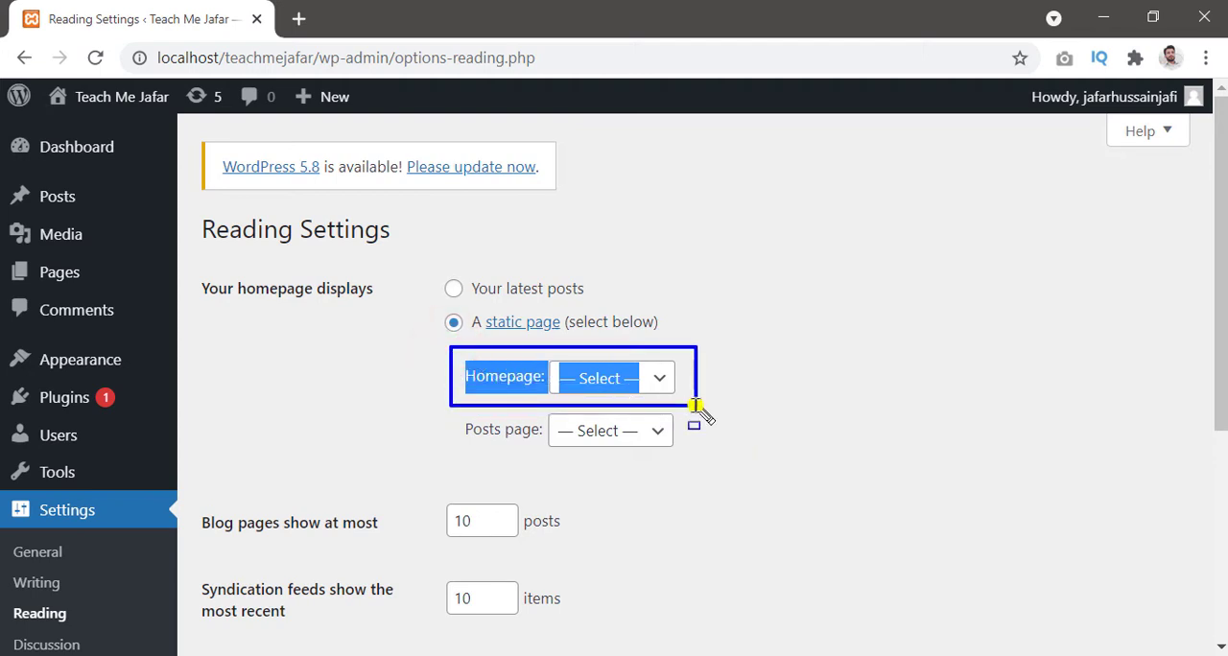
{"action": "key", "text": "Escape"}
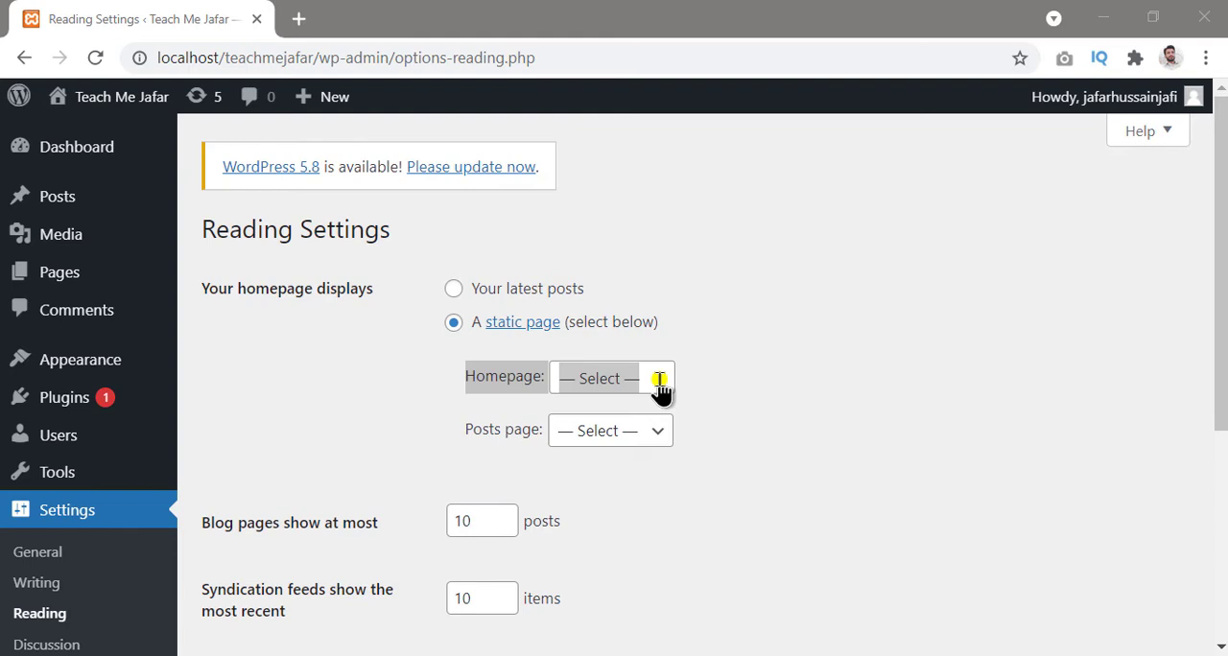
{"action": "left_click", "coordinate": [661, 384]}
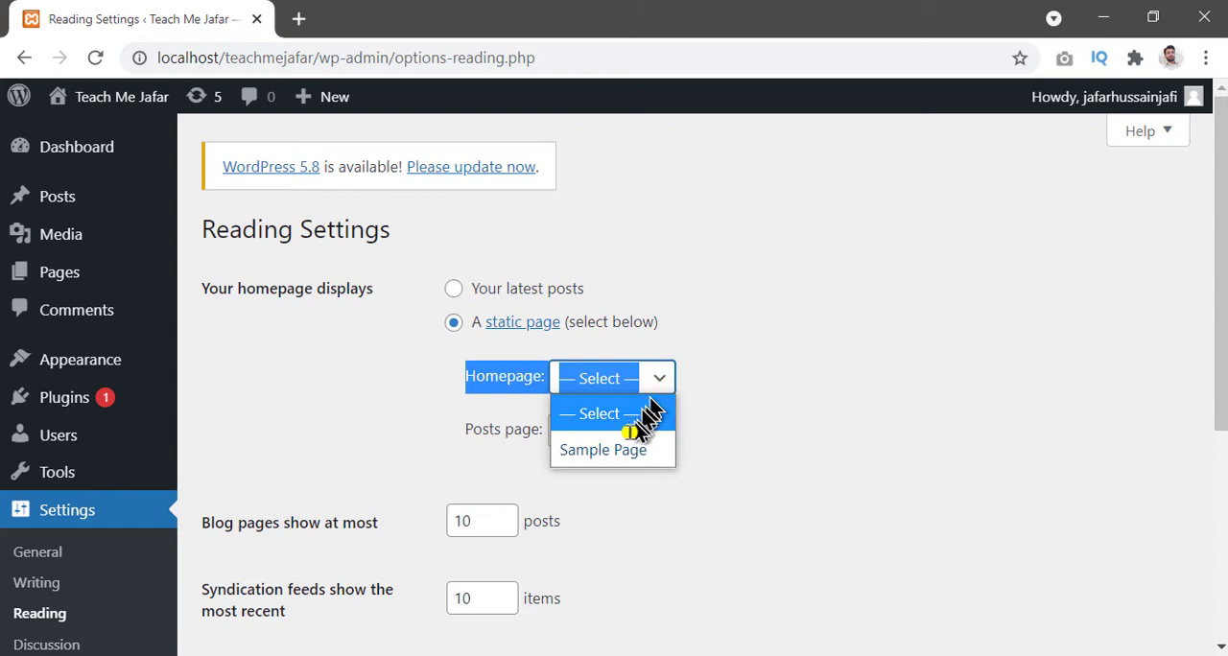
{"action": "left_click", "coordinate": [628, 453]}
{"action": "left_click", "coordinate": [843, 408]}
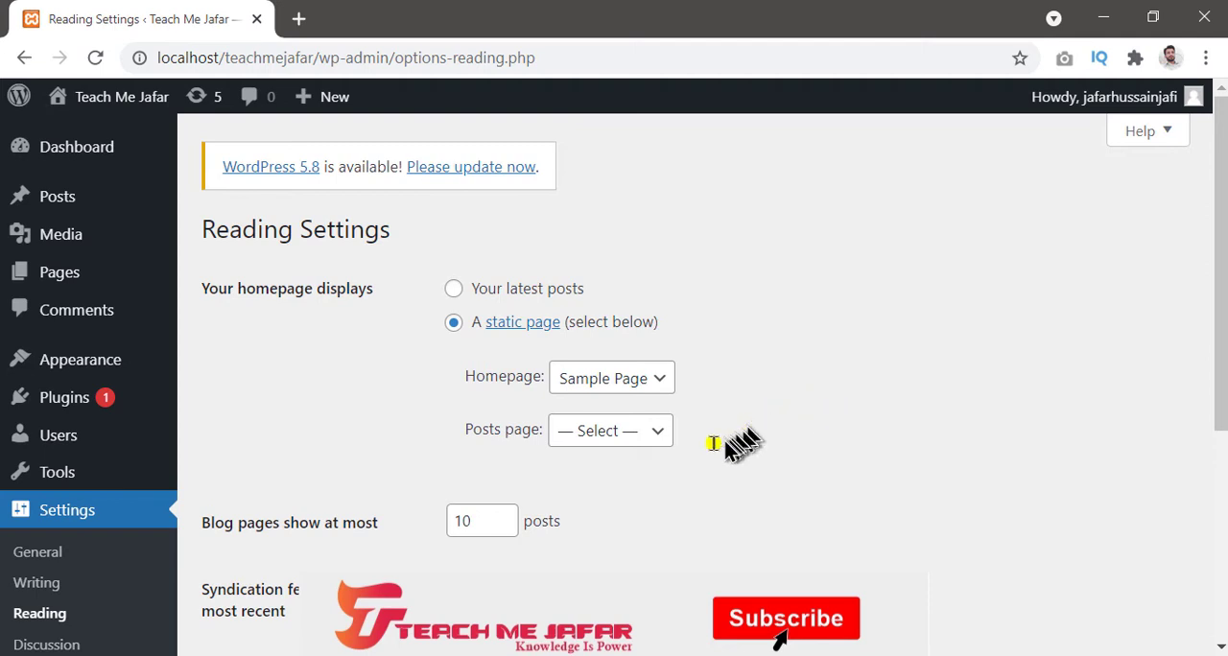
Step: Review the available posts page choices and the limits for blog pages and syndication feeds
{"action": "left_click", "coordinate": [656, 442]}
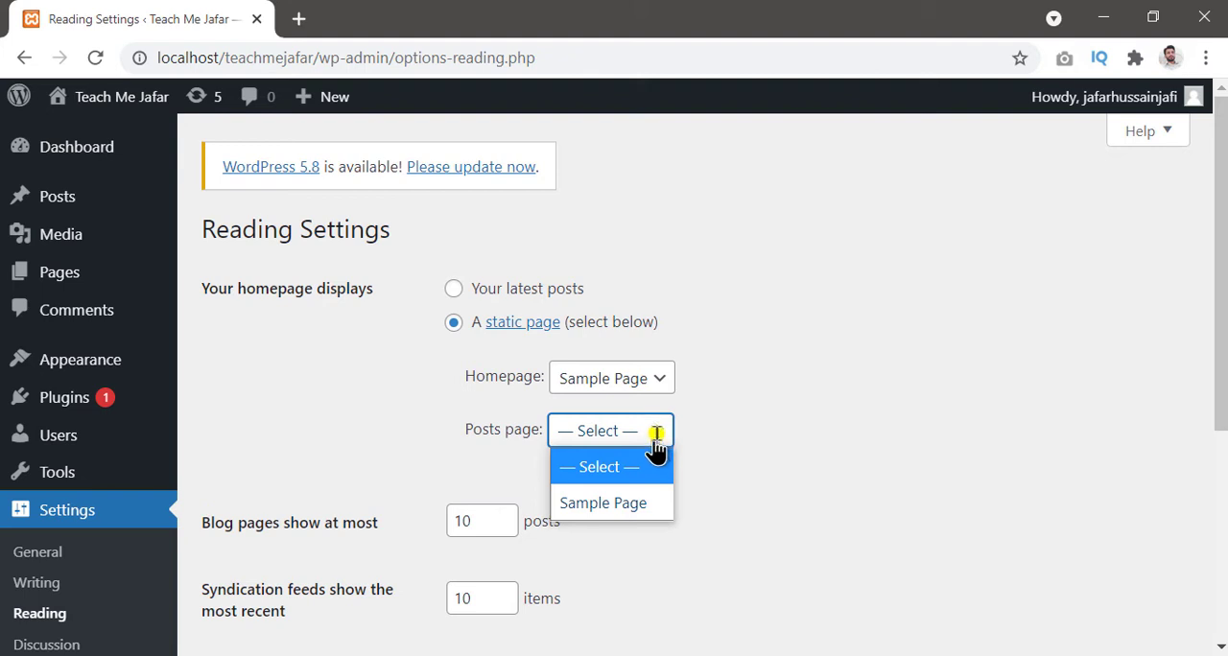
{"action": "left_click", "coordinate": [659, 432]}
{"action": "scroll", "coordinate": [661, 444], "scroll_direction": "down", "scroll_amount": 1}
{"action": "scroll", "coordinate": [660, 444], "scroll_direction": "down", "scroll_amount": 2}
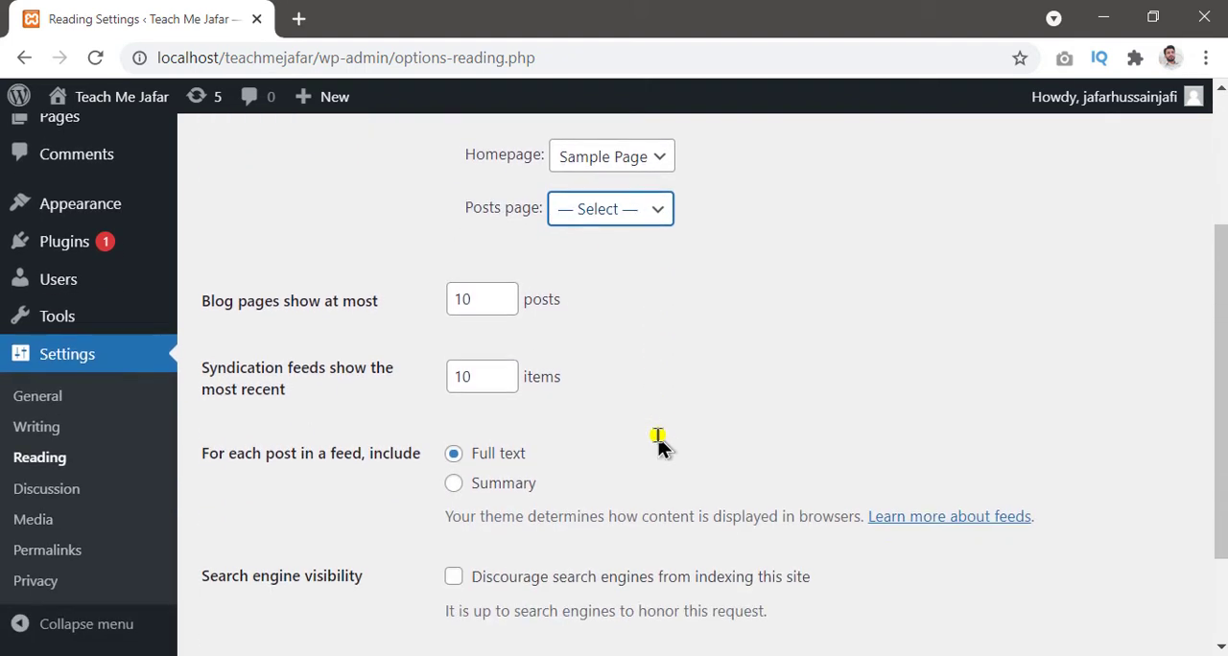
{"action": "mouse_move", "coordinate": [202, 268]}
{"action": "left_mouse_down"}
{"action": "mouse_move", "coordinate": [598, 350]}
{"action": "mouse_move", "coordinate": [625, 423]}
{"action": "mouse_move", "coordinate": [619, 410]}
{"action": "left_mouse_up"}
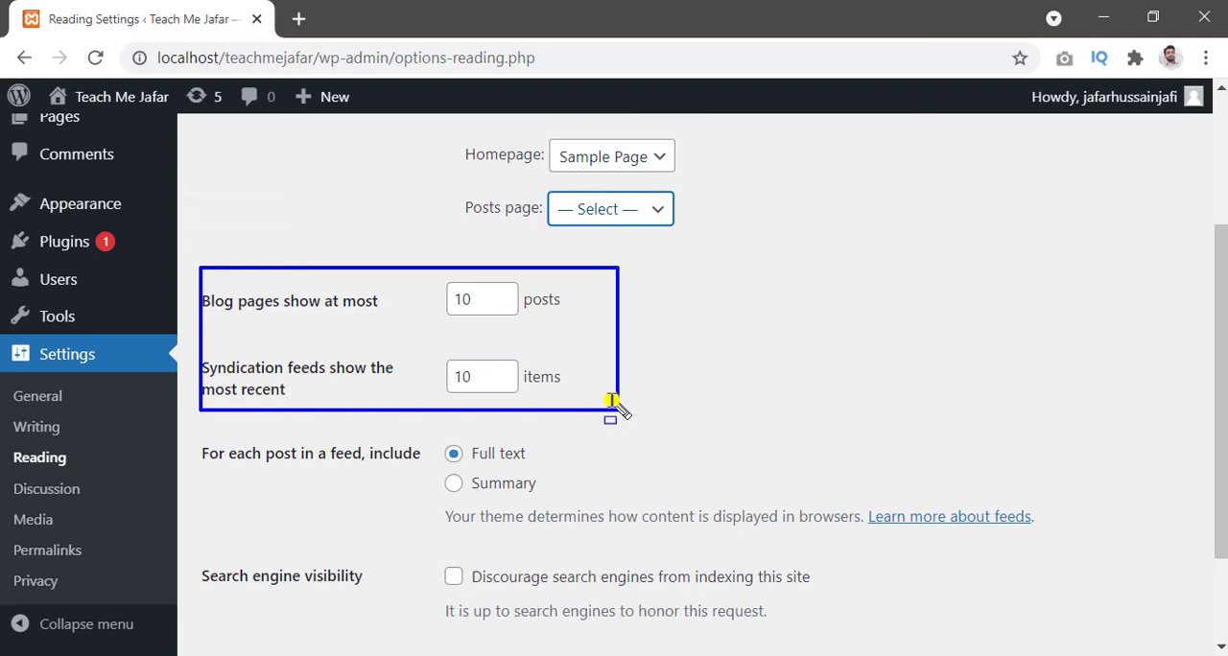
Step: Set each post in a feed to include only a summary
{"action": "scroll", "coordinate": [288, 405], "scroll_direction": "down", "scroll_amount": 1}
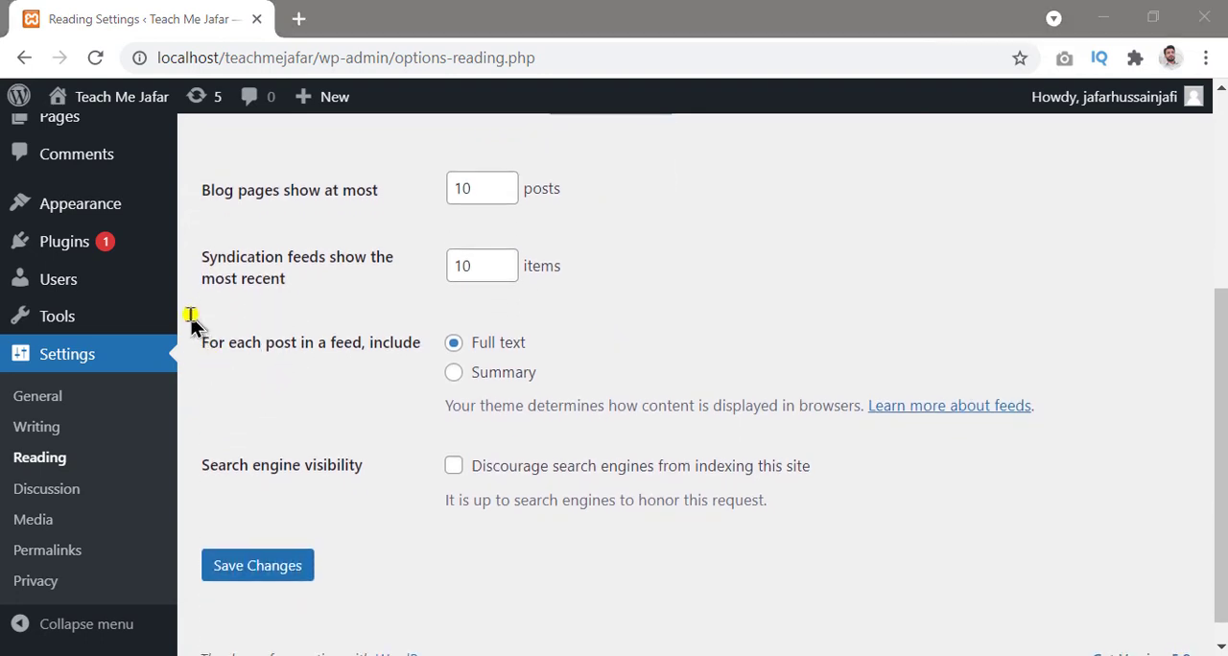
{"action": "mouse_move", "coordinate": [192, 322]}
{"action": "left_mouse_down"}
{"action": "mouse_move", "coordinate": [192, 310]}
{"action": "mouse_move", "coordinate": [348, 351]}
{"action": "mouse_move", "coordinate": [205, 308]}
{"action": "mouse_move", "coordinate": [542, 392]}
{"action": "mouse_move", "coordinate": [1078, 443]}
{"action": "left_mouse_up"}
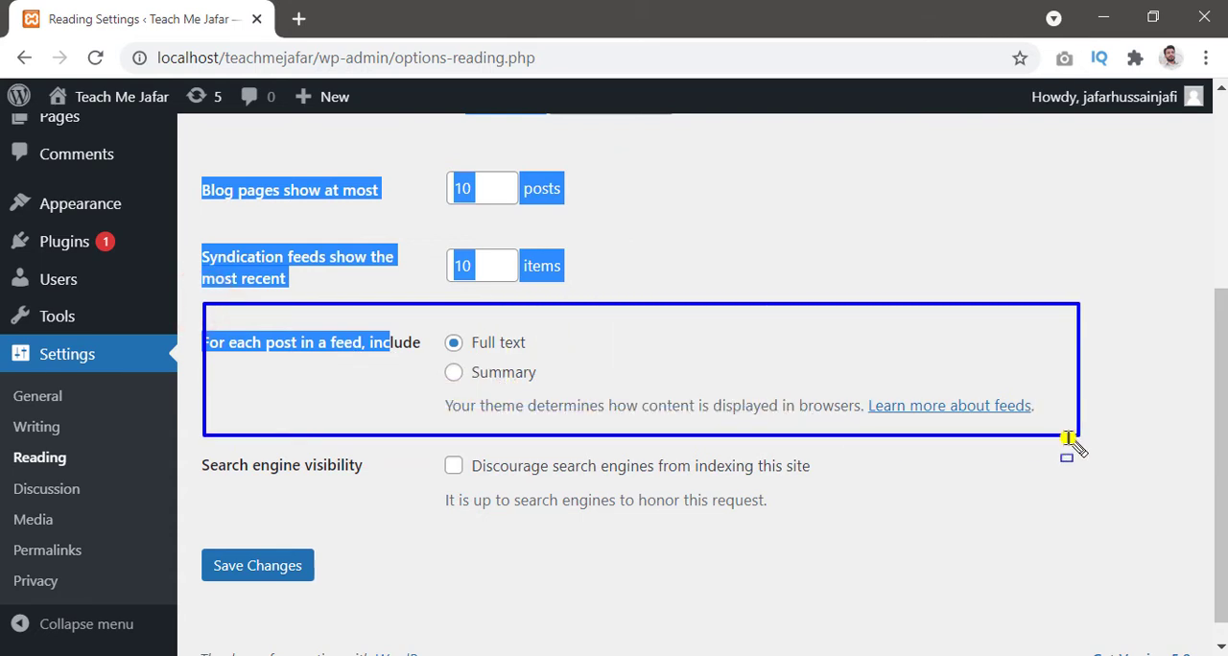
{"action": "left_click", "coordinate": [453, 372]}
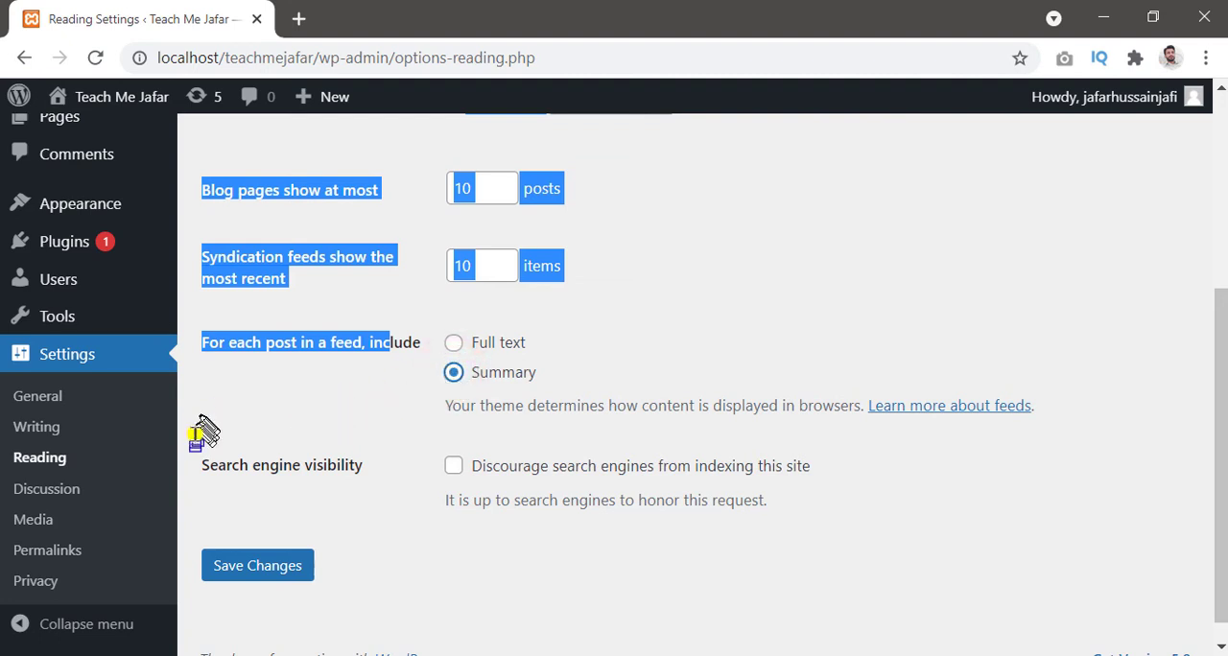
Step: Review the search engine visibility option, keep discouraging of indexing switched off, and save the reading settings
{"action": "mouse_move", "coordinate": [193, 436]}
{"action": "left_mouse_down"}
{"action": "mouse_move", "coordinate": [618, 467]}
{"action": "mouse_move", "coordinate": [944, 527]}
{"action": "mouse_move", "coordinate": [948, 546]}
{"action": "left_mouse_up"}
{"action": "left_click", "coordinate": [948, 546]}
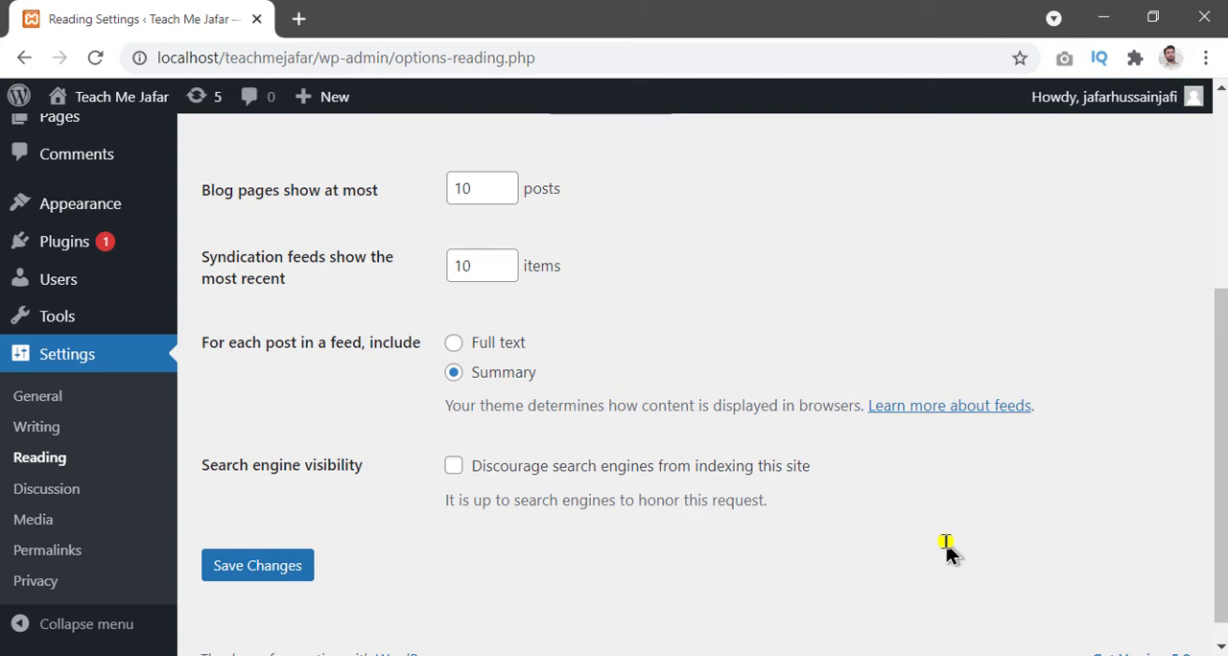
{"action": "left_click", "coordinate": [455, 467]}
{"action": "left_click", "coordinate": [453, 466]}
{"action": "key", "text": "ctrl+alt+d"}
{"action": "mouse_move", "coordinate": [189, 433]}
{"action": "left_mouse_down"}
{"action": "mouse_move", "coordinate": [615, 483]}
{"action": "mouse_move", "coordinate": [890, 536]}
{"action": "left_mouse_up"}
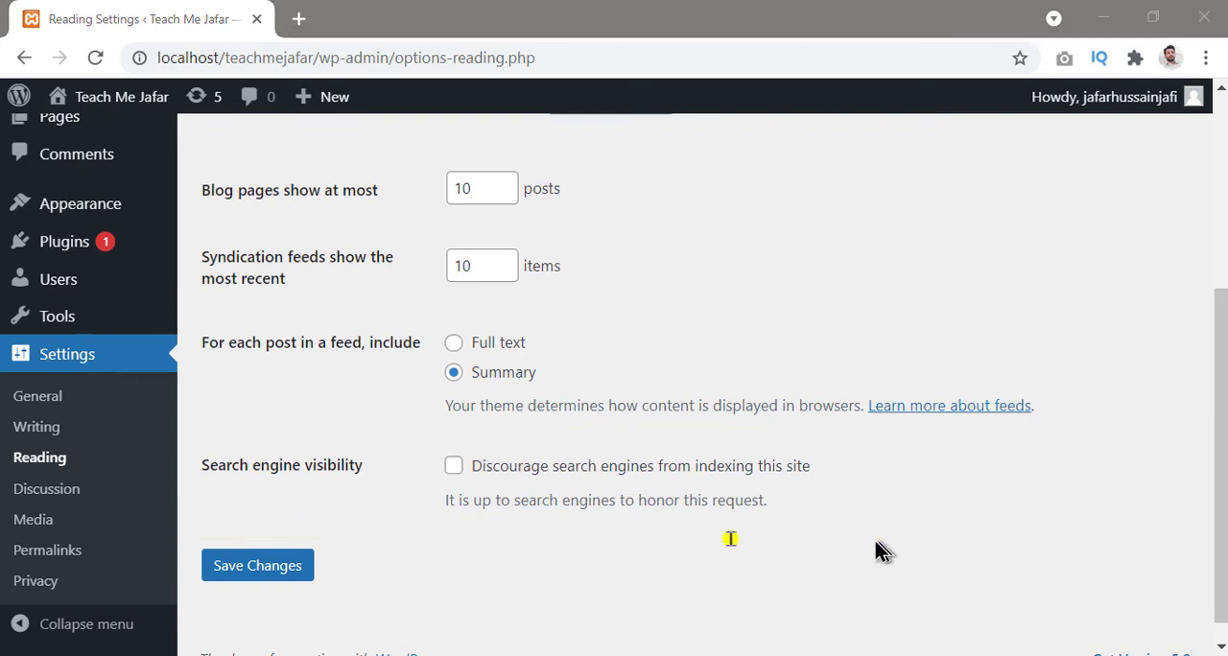
{"action": "left_click", "coordinate": [280, 568]}
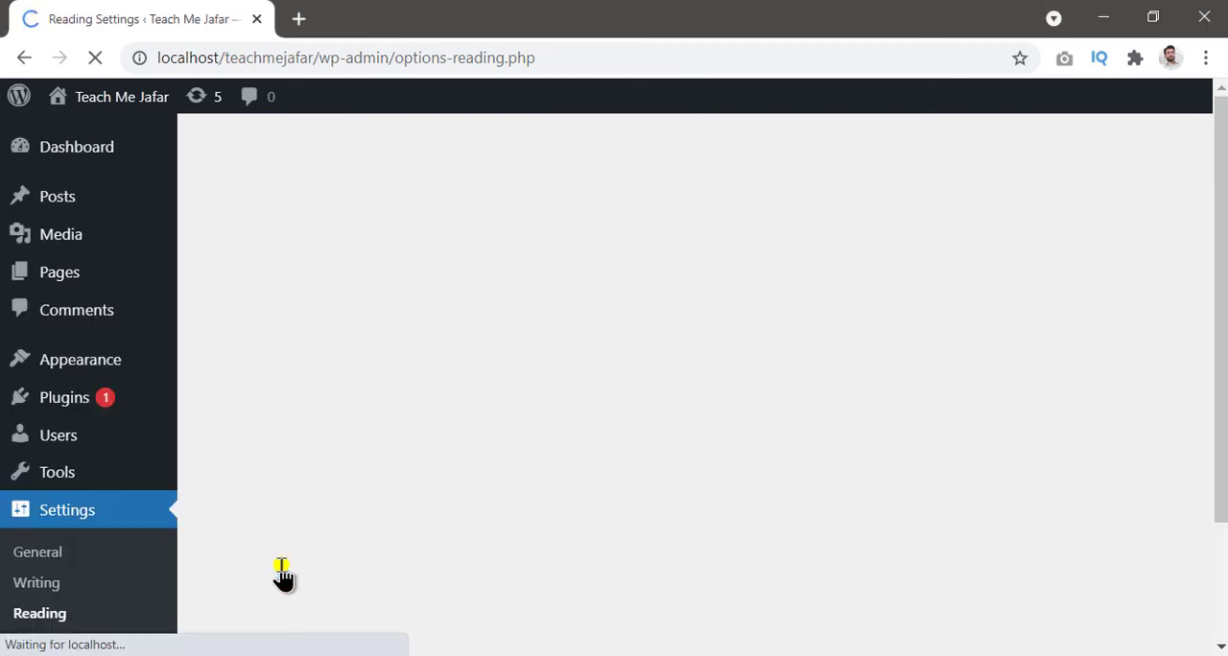
Step: Open the Discussion settings and review the default post settings for link notifications and new comments
{"action": "scroll", "coordinate": [165, 542], "scroll_direction": "down", "scroll_amount": 2}
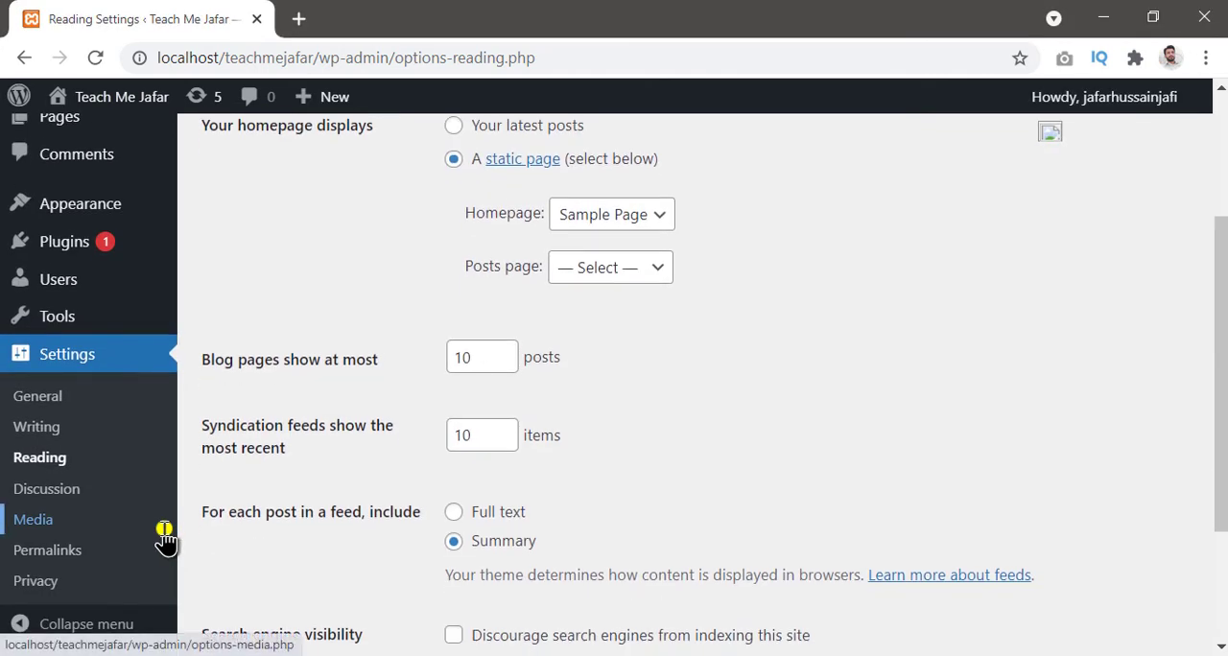
{"action": "left_click", "coordinate": [50, 501]}
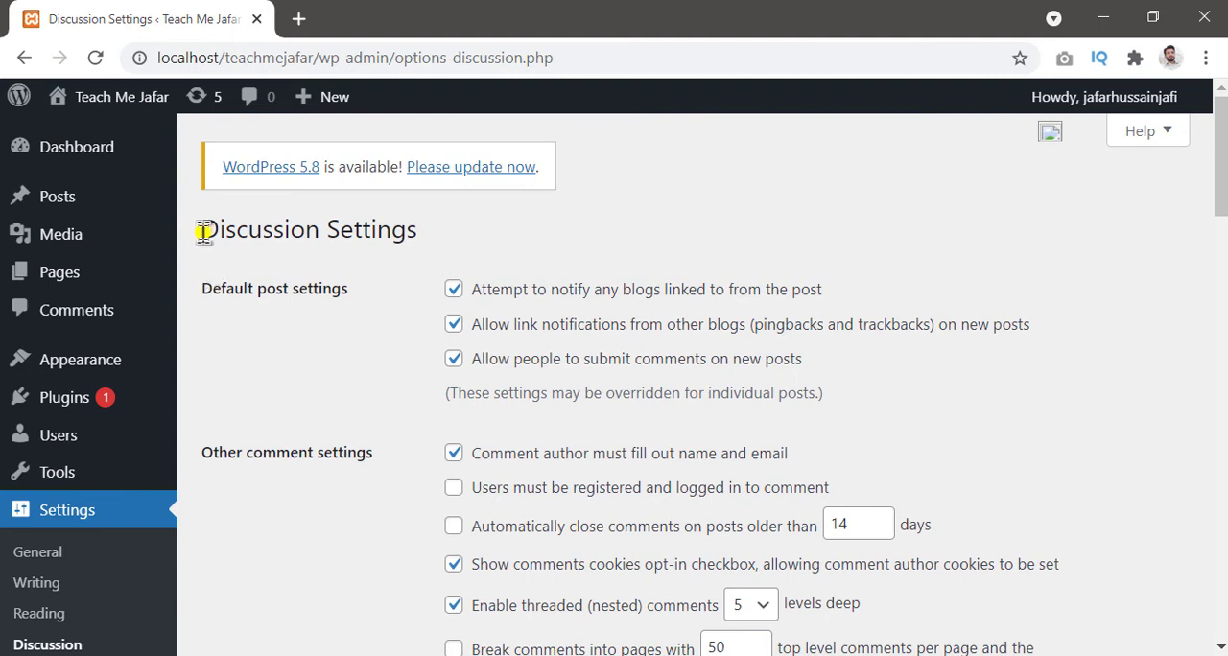
{"action": "left_click_drag", "start_coordinate": [197, 251], "coordinate": [401, 252]}
{"action": "mouse_move", "coordinate": [808, 283]}
{"action": "left_mouse_down"}
{"action": "mouse_move", "coordinate": [1190, 403]}
{"action": "mouse_move", "coordinate": [1149, 432]}
{"action": "left_mouse_up"}
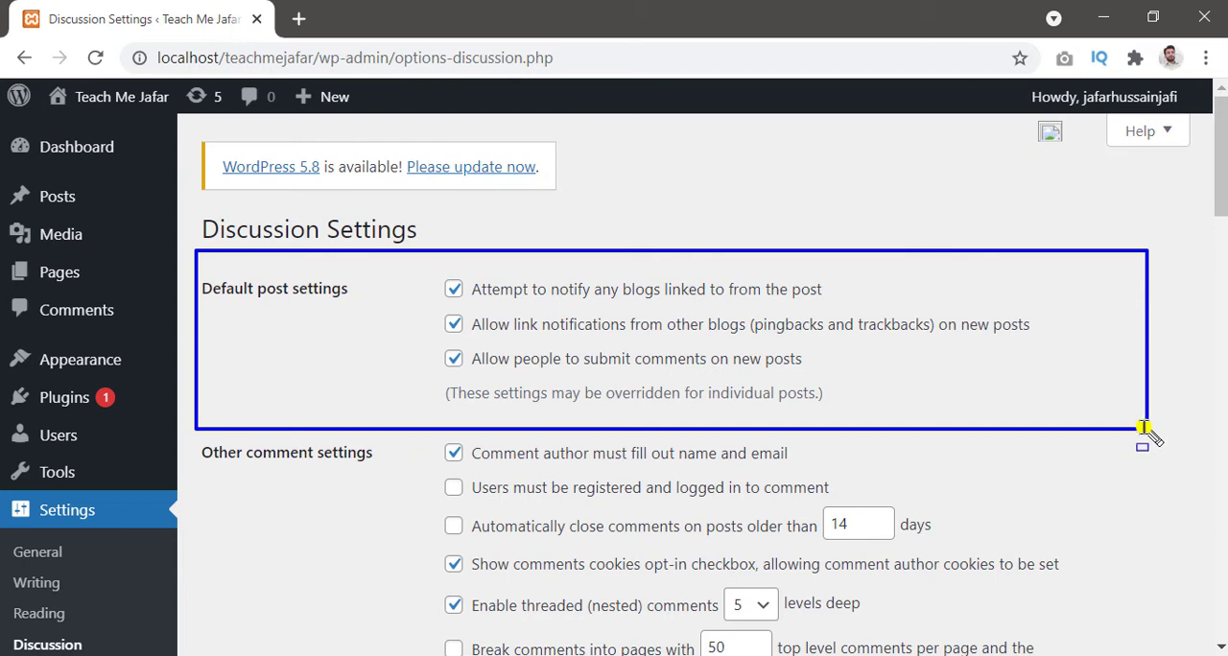
{"action": "scroll", "coordinate": [1105, 431], "scroll_direction": "down", "scroll_amount": 1}
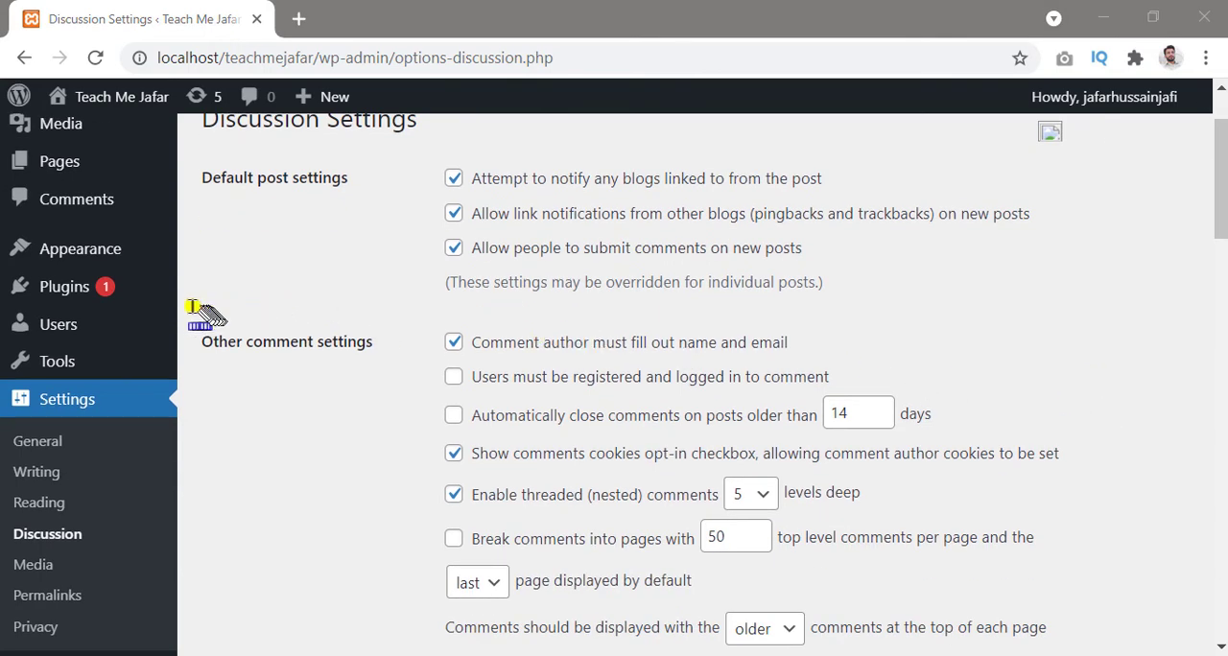
Step: Review the other comment settings and require users to be registered and logged in to comment
{"action": "left_click_drag", "start_coordinate": [192, 297], "coordinate": [726, 306]}
{"action": "mouse_move", "coordinate": [861, 341]}
{"action": "left_mouse_down"}
{"action": "mouse_move", "coordinate": [1037, 634]}
{"action": "mouse_move", "coordinate": [1206, 647]}
{"action": "mouse_move", "coordinate": [1198, 635]}
{"action": "mouse_move", "coordinate": [1211, 649]}
{"action": "left_mouse_up"}
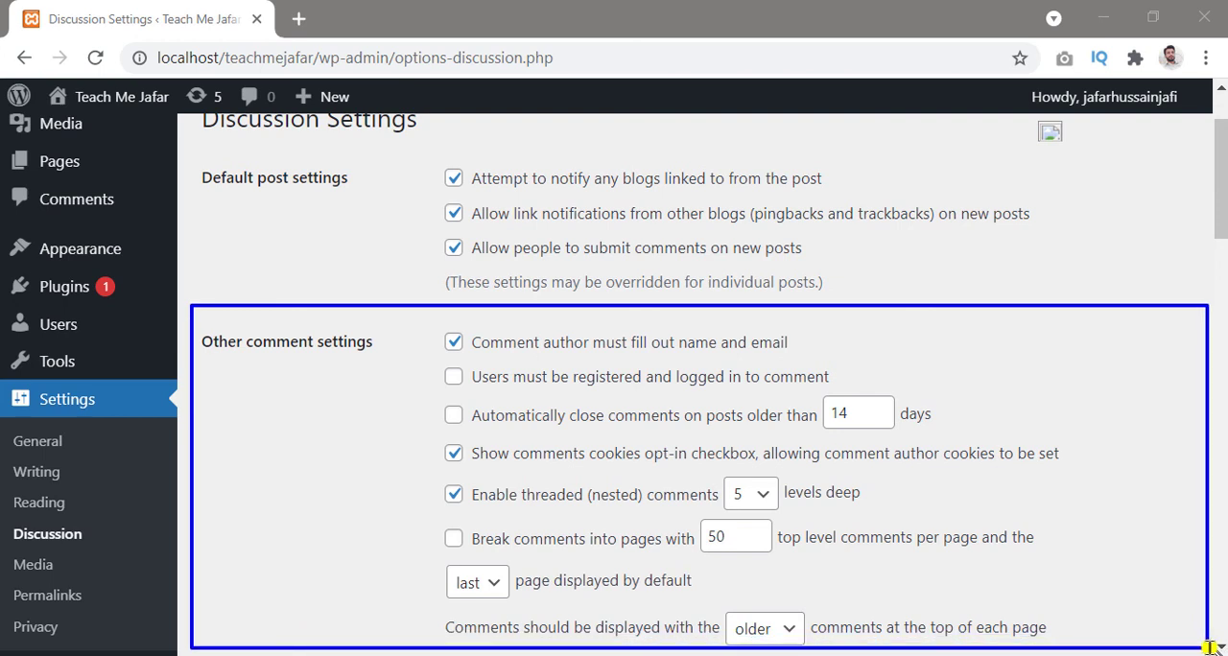
{"action": "key", "text": "Escape"}
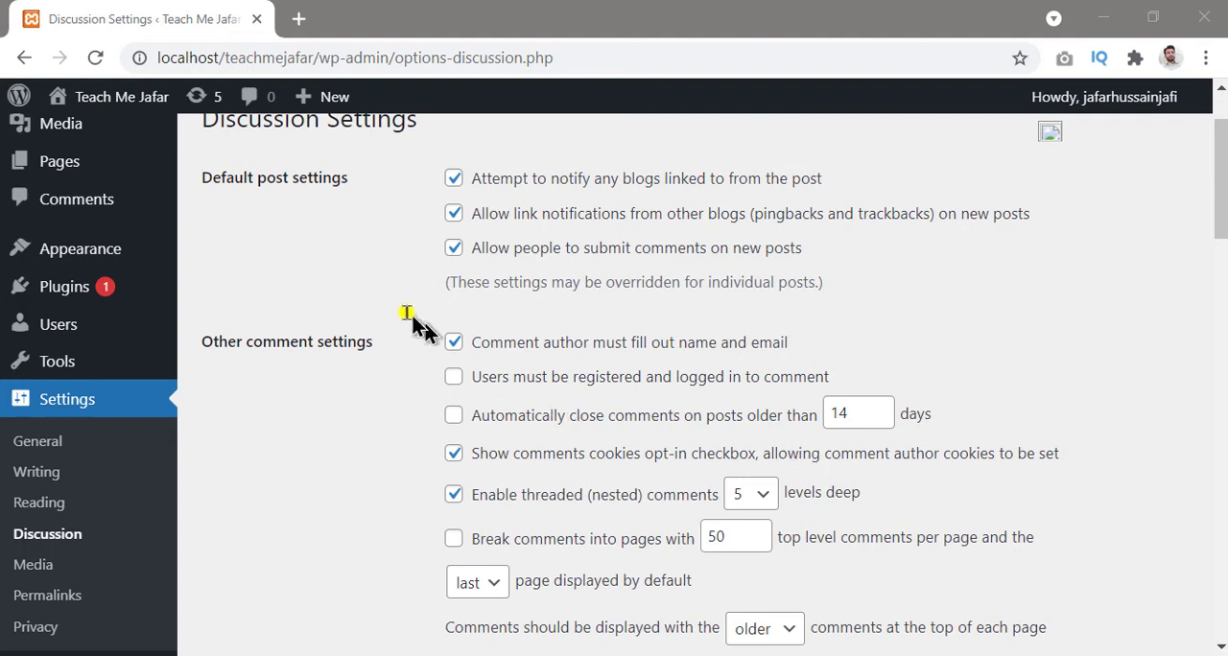
{"action": "key", "text": "ctrl+shift+d"}
{"action": "mouse_move", "coordinate": [404, 312]}
{"action": "left_mouse_down"}
{"action": "mouse_move", "coordinate": [598, 323]}
{"action": "mouse_move", "coordinate": [858, 393]}
{"action": "mouse_move", "coordinate": [1075, 648]}
{"action": "mouse_move", "coordinate": [1162, 641]}
{"action": "left_mouse_up"}
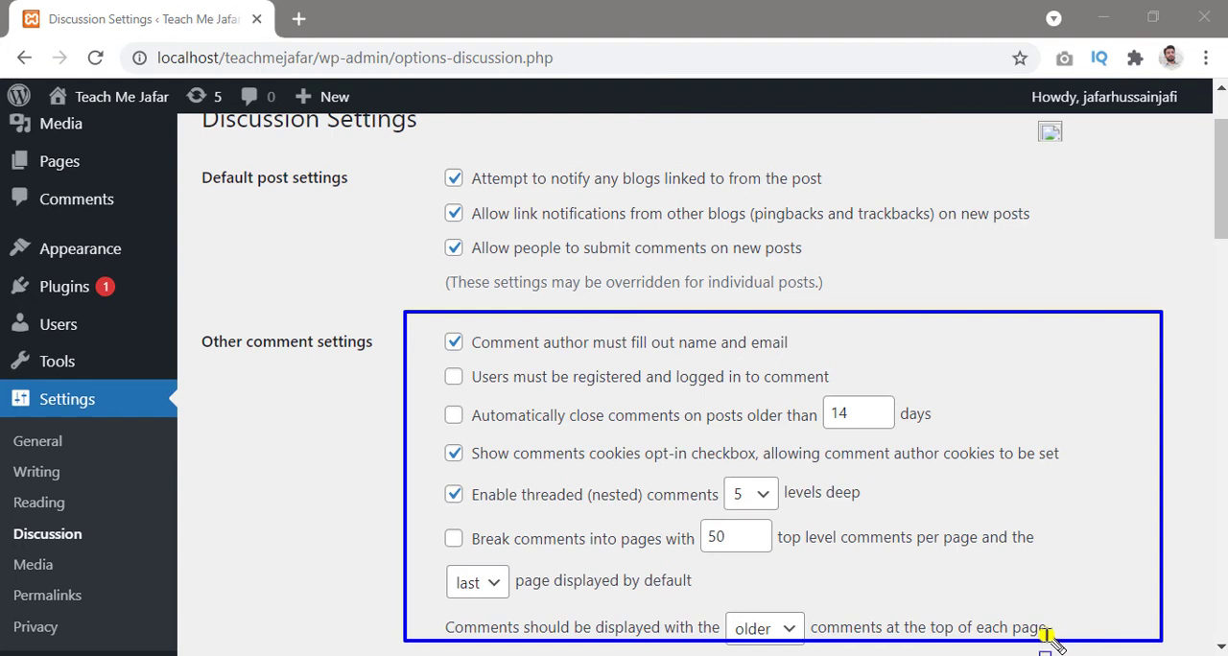
{"action": "left_click", "coordinate": [453, 377]}
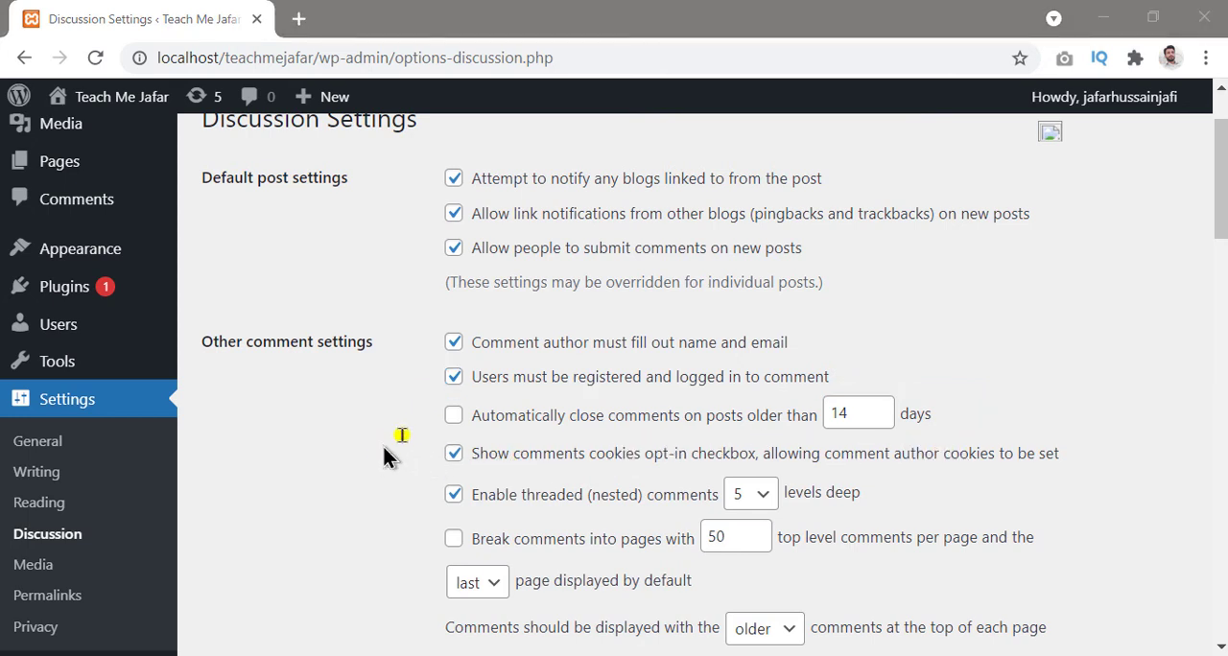
Step: Review the comments cookies opt-in option and turn on breaking comments into pages
{"action": "mouse_move", "coordinate": [411, 431]}
{"action": "left_mouse_down"}
{"action": "mouse_move", "coordinate": [1103, 477]}
{"action": "mouse_move", "coordinate": [1103, 467]}
{"action": "left_mouse_up"}
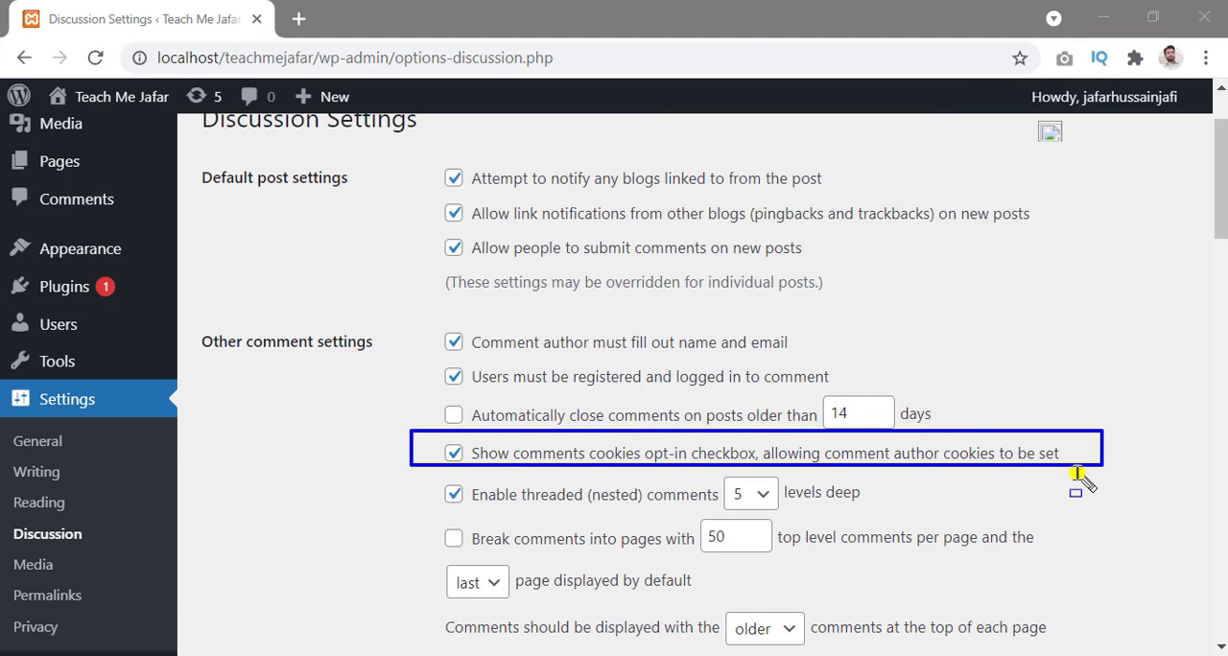
{"action": "scroll", "coordinate": [1075, 482], "scroll_direction": "down", "scroll_amount": 2}
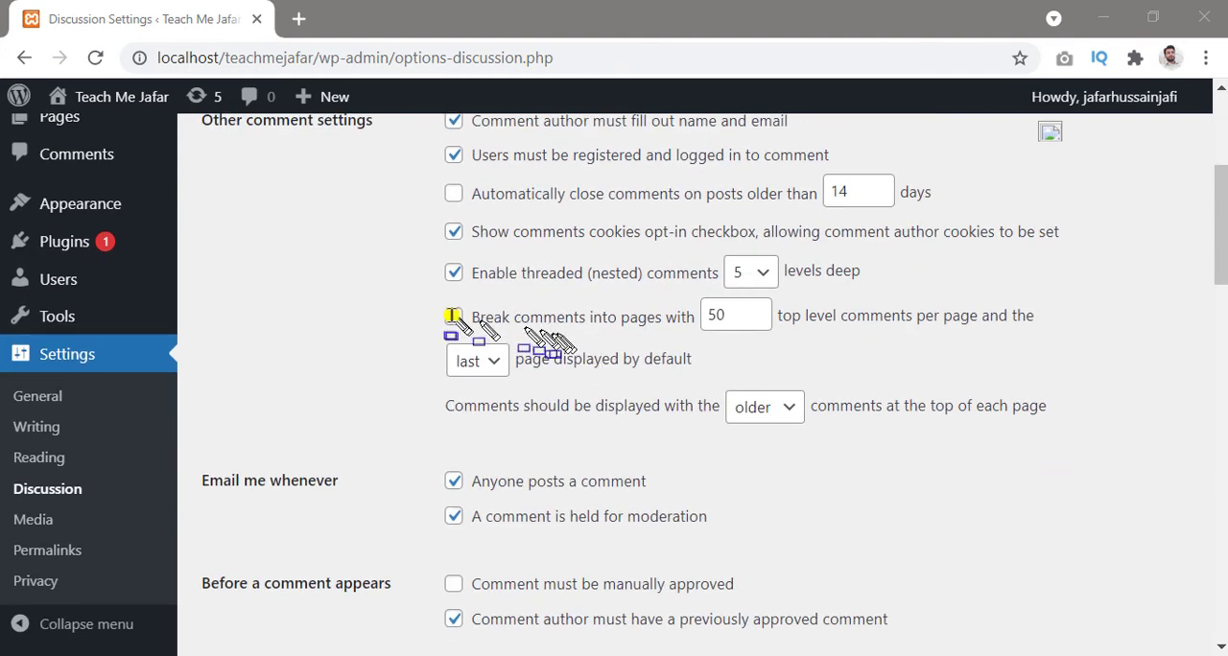
{"action": "mouse_move", "coordinate": [408, 292]}
{"action": "left_mouse_down"}
{"action": "mouse_move", "coordinate": [965, 350]}
{"action": "mouse_move", "coordinate": [1081, 390]}
{"action": "left_mouse_up"}
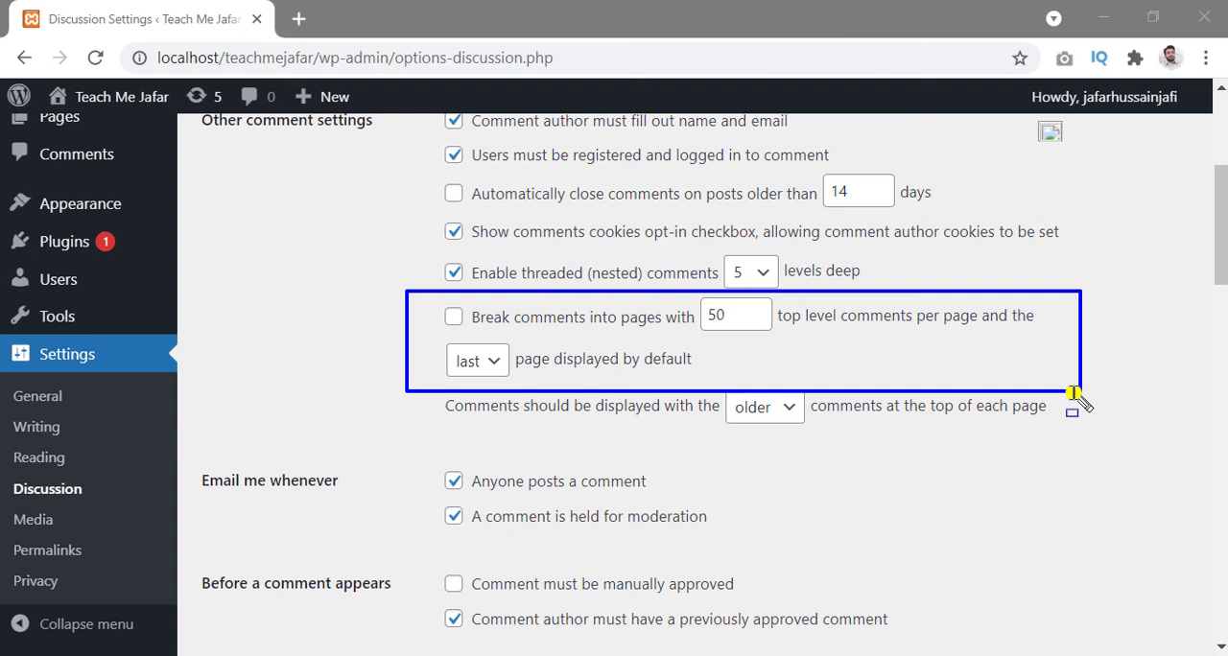
{"action": "key", "text": "Escape"}
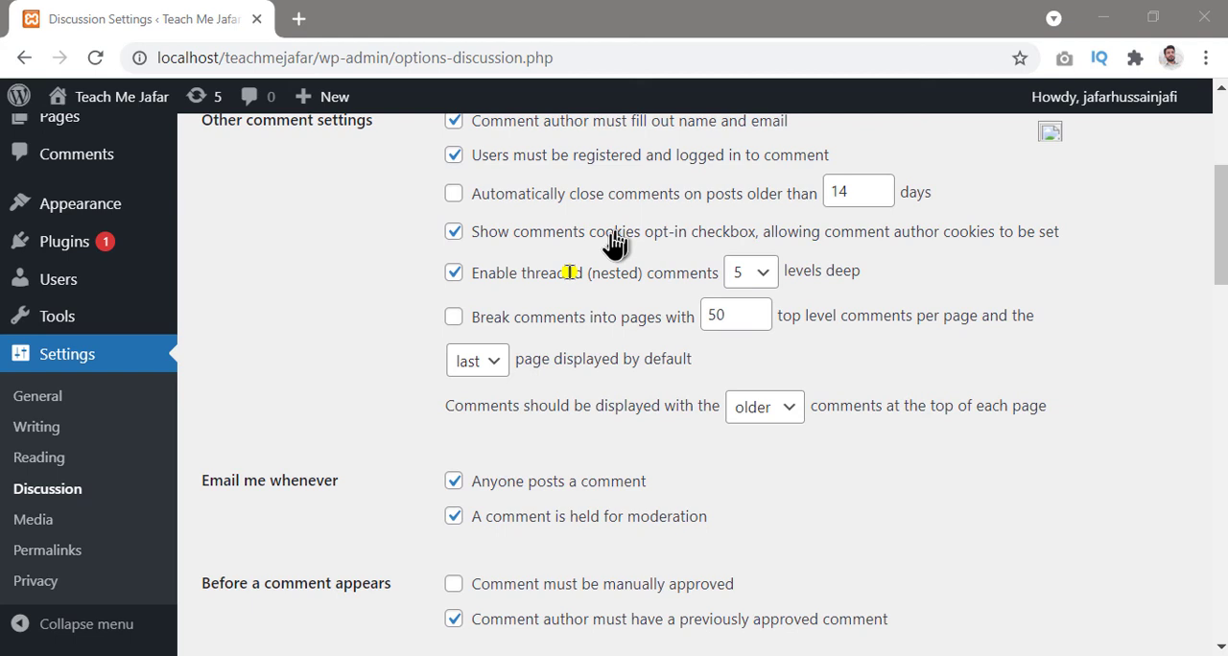
{"action": "left_click", "coordinate": [454, 318]}
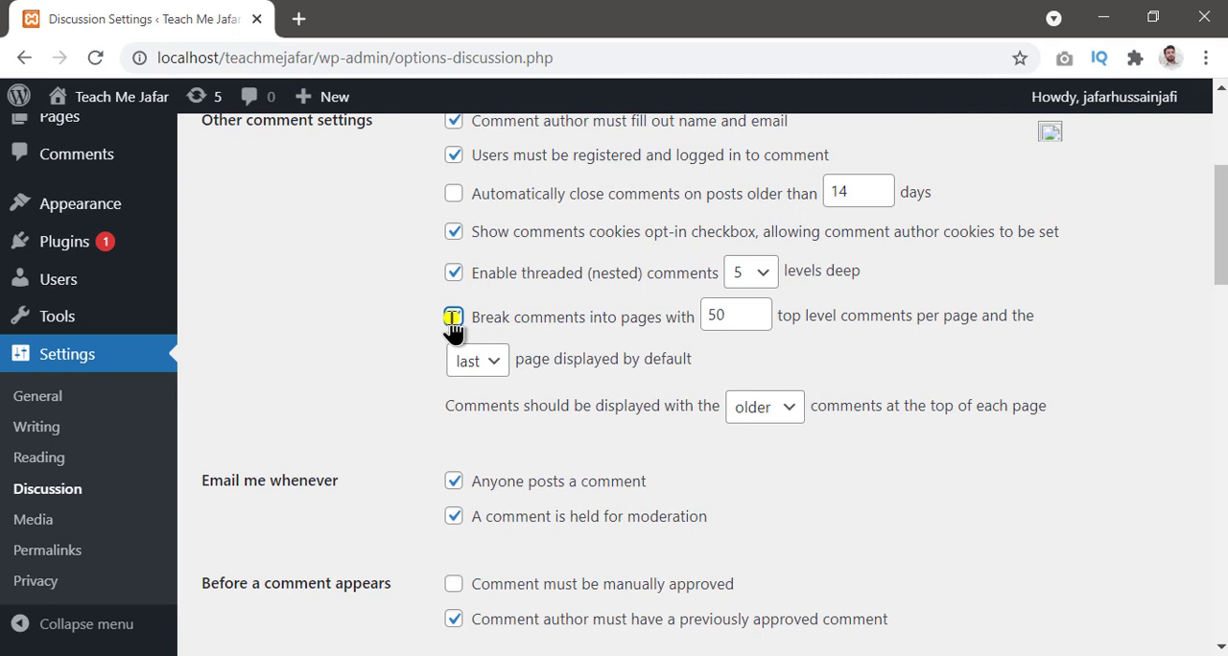
{"action": "left_click", "coordinate": [452, 320]}
Step: Review the comment email notification options and require comments to be manually approved before they appear
{"action": "scroll", "coordinate": [451, 331], "scroll_direction": "down", "scroll_amount": 2}
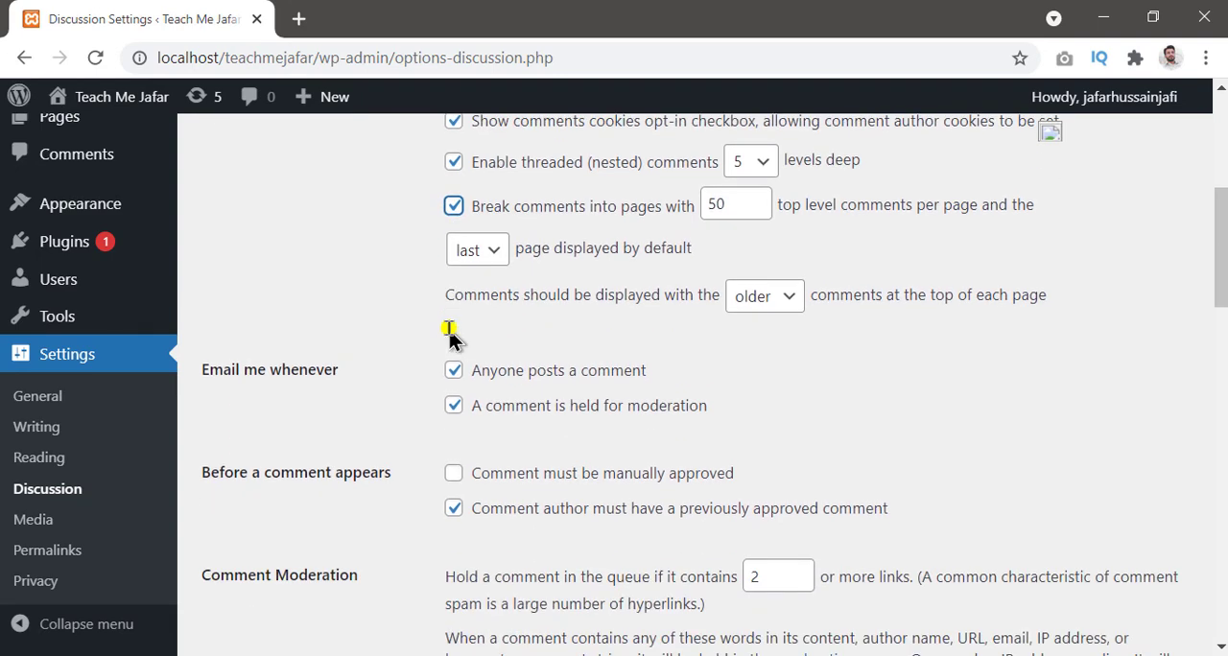
{"action": "scroll", "coordinate": [449, 336], "scroll_direction": "down", "scroll_amount": 2}
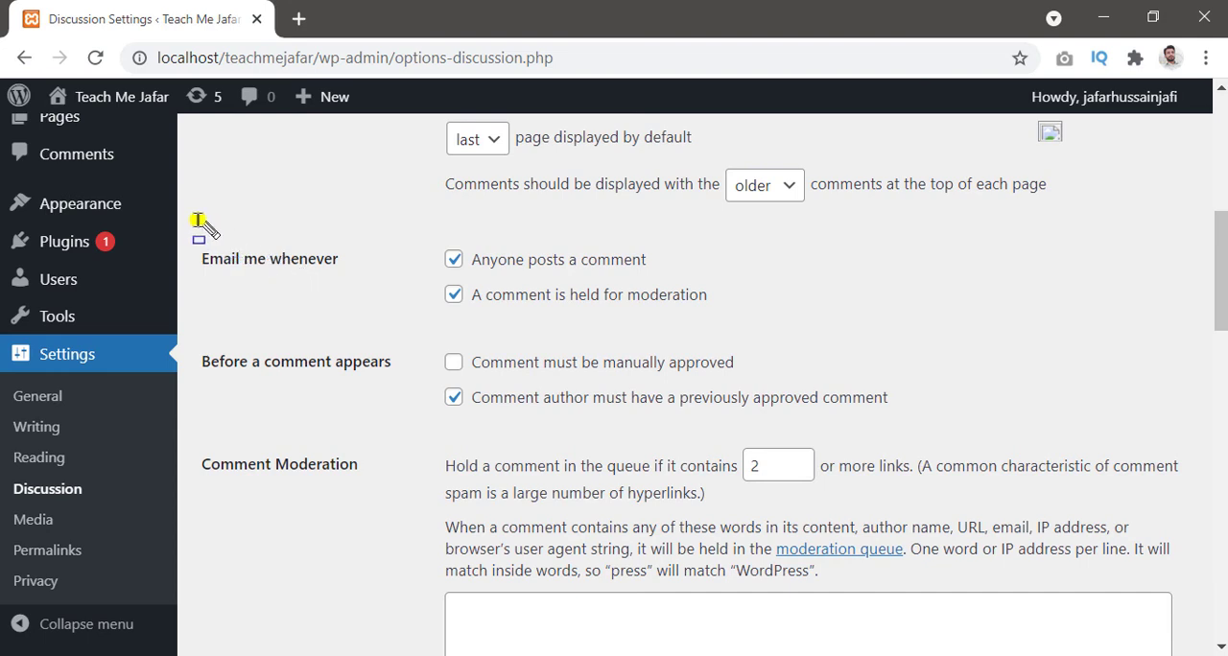
{"action": "mouse_move", "coordinate": [197, 221]}
{"action": "left_mouse_down"}
{"action": "mouse_move", "coordinate": [623, 227]}
{"action": "mouse_move", "coordinate": [768, 298]}
{"action": "mouse_move", "coordinate": [785, 324]}
{"action": "left_mouse_up"}
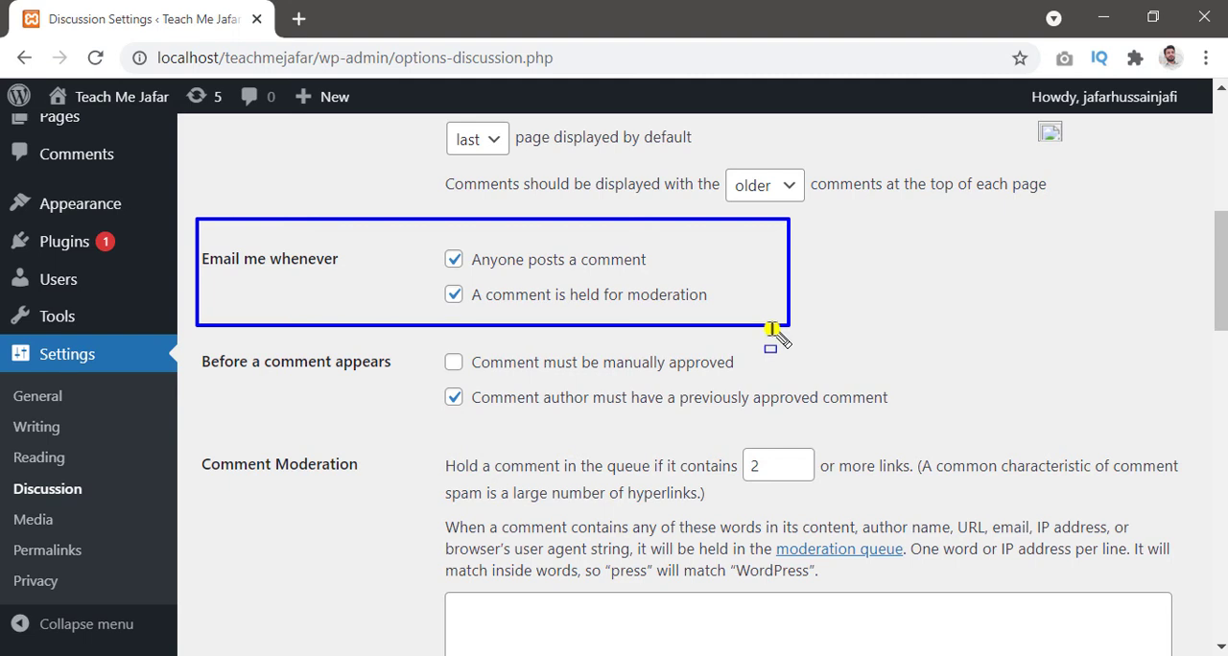
{"action": "key", "text": "Escape"}
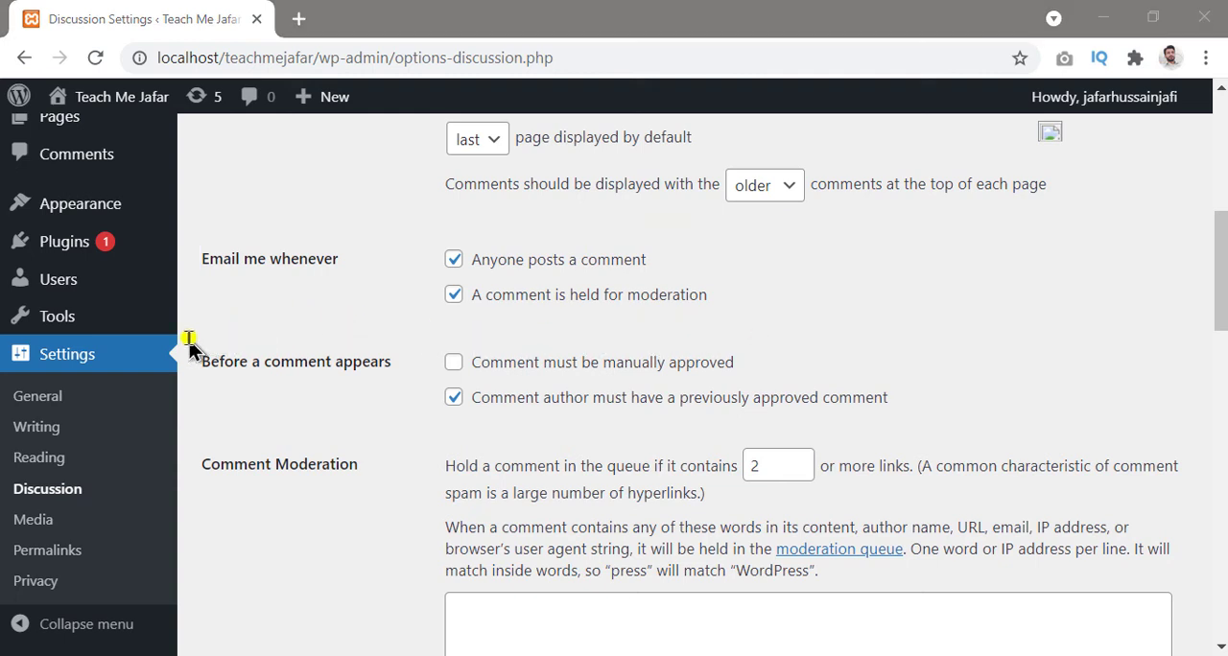
{"action": "mouse_move", "coordinate": [189, 338]}
{"action": "left_mouse_down"}
{"action": "mouse_move", "coordinate": [590, 408]}
{"action": "mouse_move", "coordinate": [930, 413]}
{"action": "left_mouse_up"}
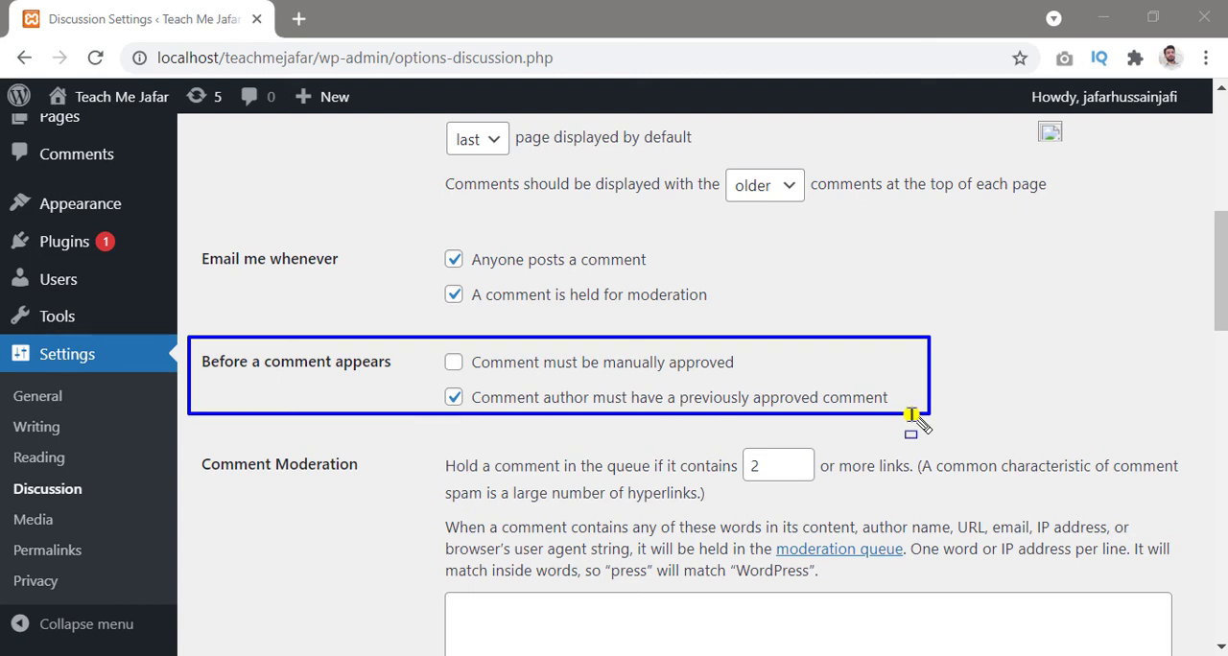
{"action": "key", "text": "Escape"}
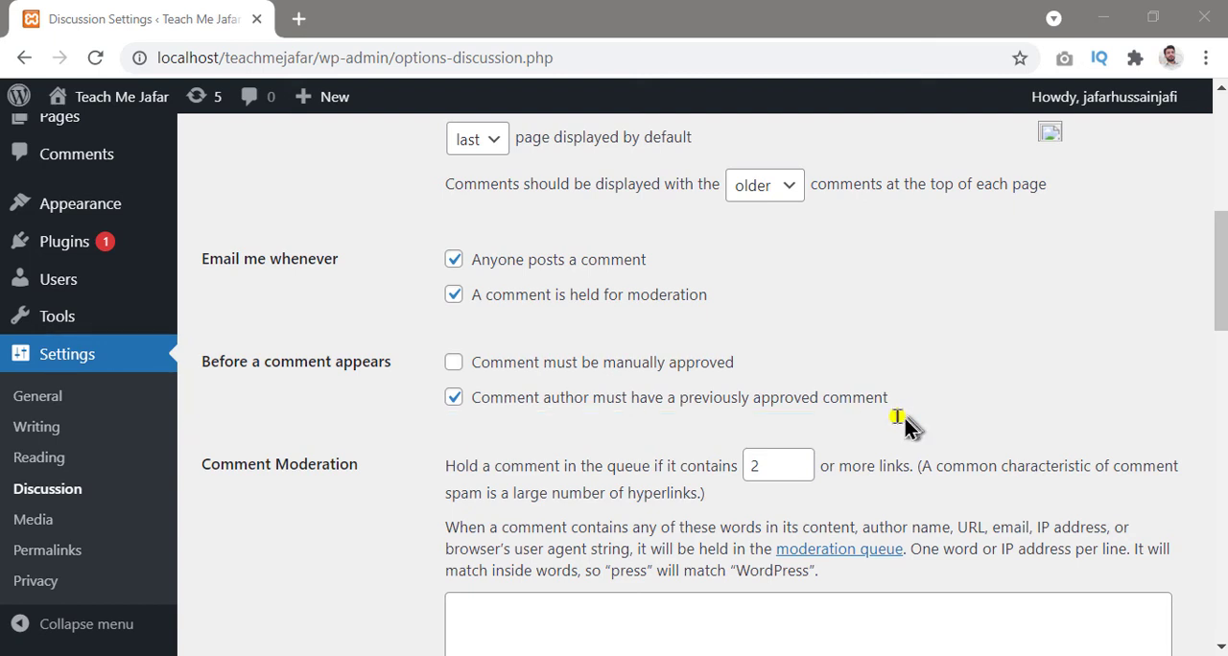
{"action": "left_click", "coordinate": [452, 363]}
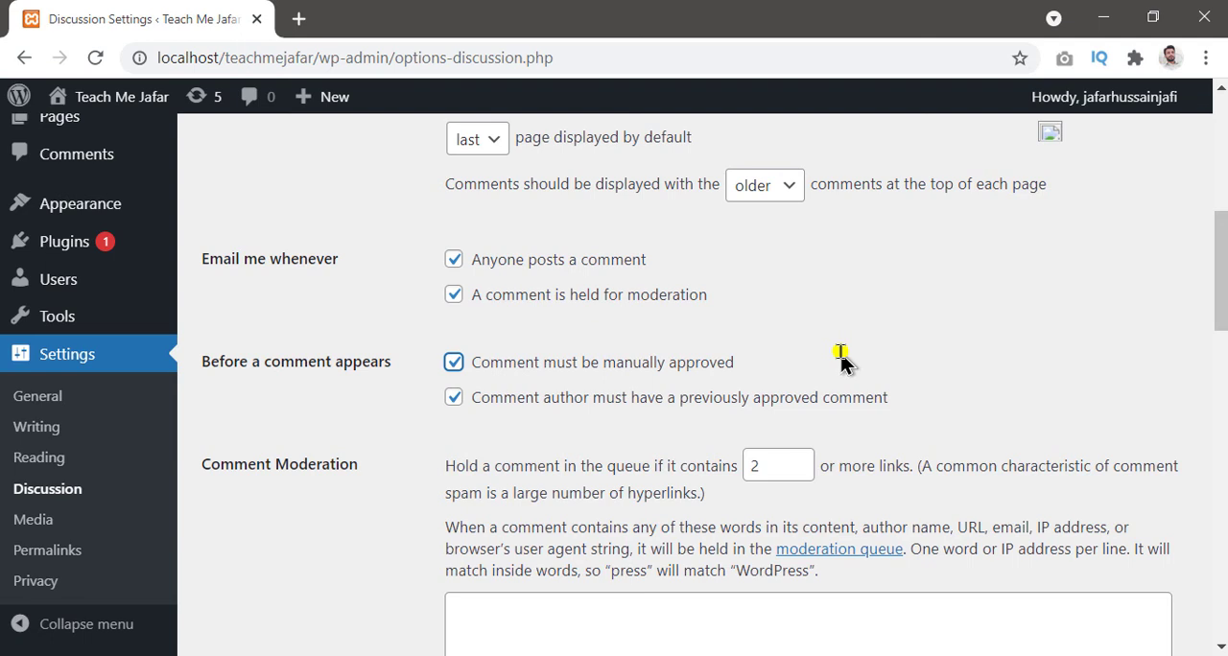
Step: Review the comment moderation and avatar display options, and reload the Discussion settings page
{"action": "scroll", "coordinate": [837, 361], "scroll_direction": "down", "scroll_amount": 3}
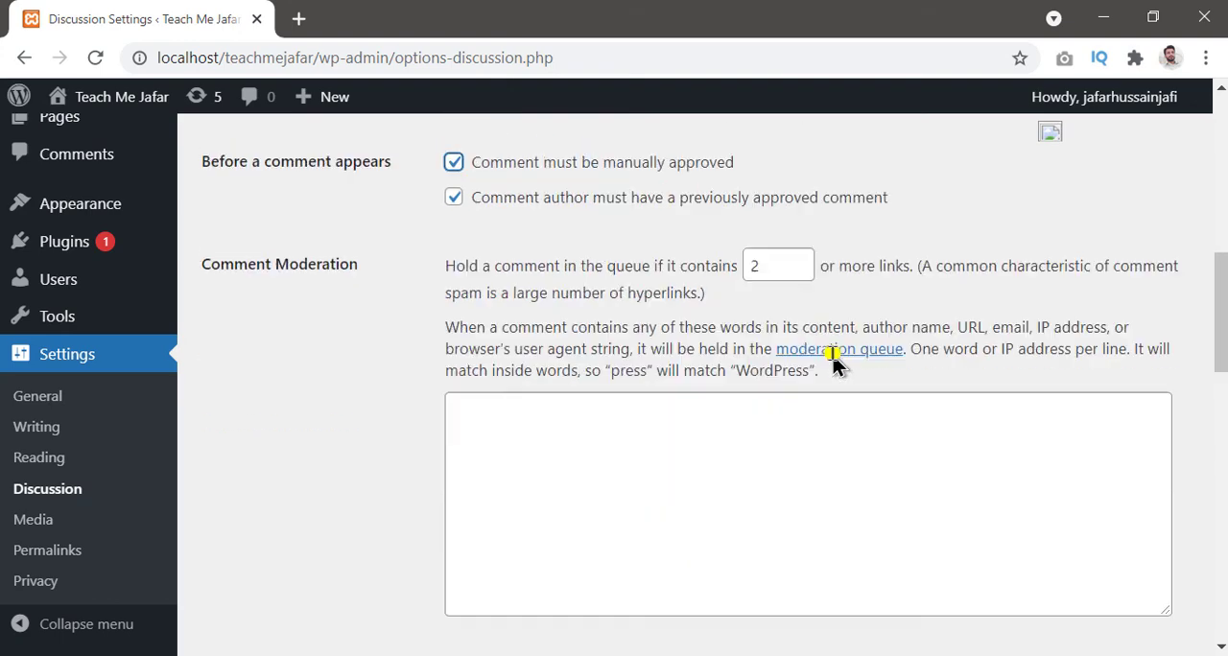
{"action": "scroll", "coordinate": [833, 361], "scroll_direction": "down", "scroll_amount": 3}
{"action": "scroll", "coordinate": [836, 355], "scroll_direction": "down", "scroll_amount": 3}
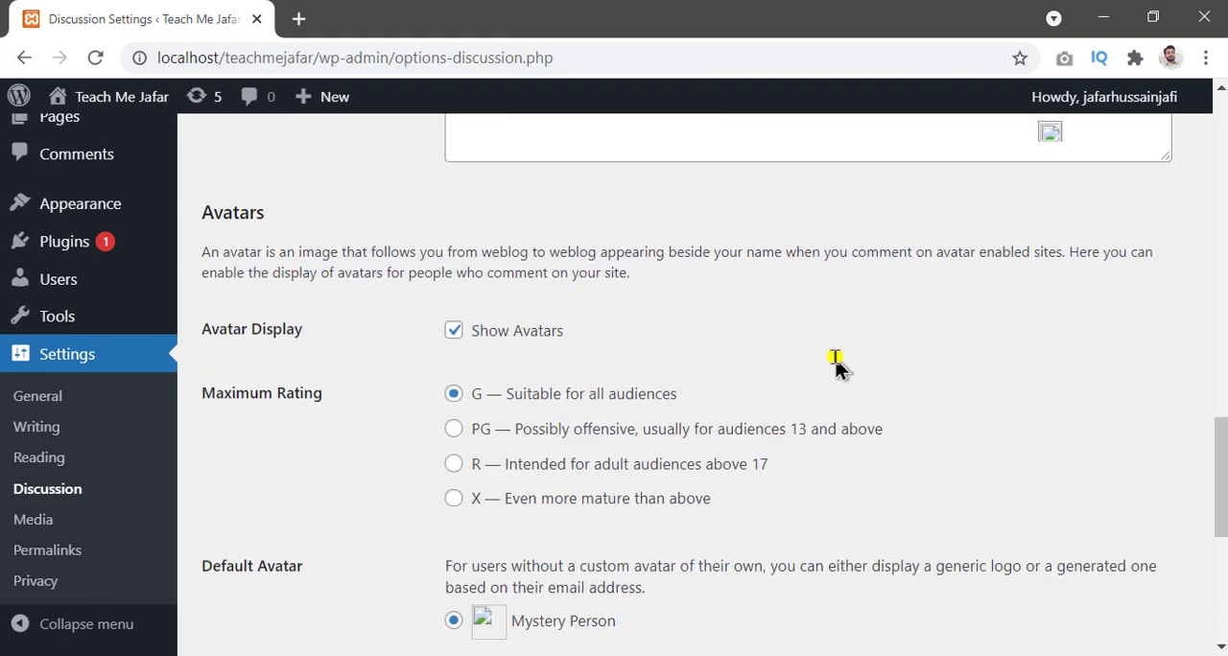
{"action": "scroll", "coordinate": [835, 355], "scroll_direction": "down", "scroll_amount": 1}
{"action": "mouse_move", "coordinate": [197, 191]}
{"action": "left_mouse_down"}
{"action": "mouse_move", "coordinate": [659, 222]}
{"action": "mouse_move", "coordinate": [661, 493]}
{"action": "mouse_move", "coordinate": [694, 634]}
{"action": "mouse_move", "coordinate": [1110, 651]}
{"action": "left_mouse_up"}
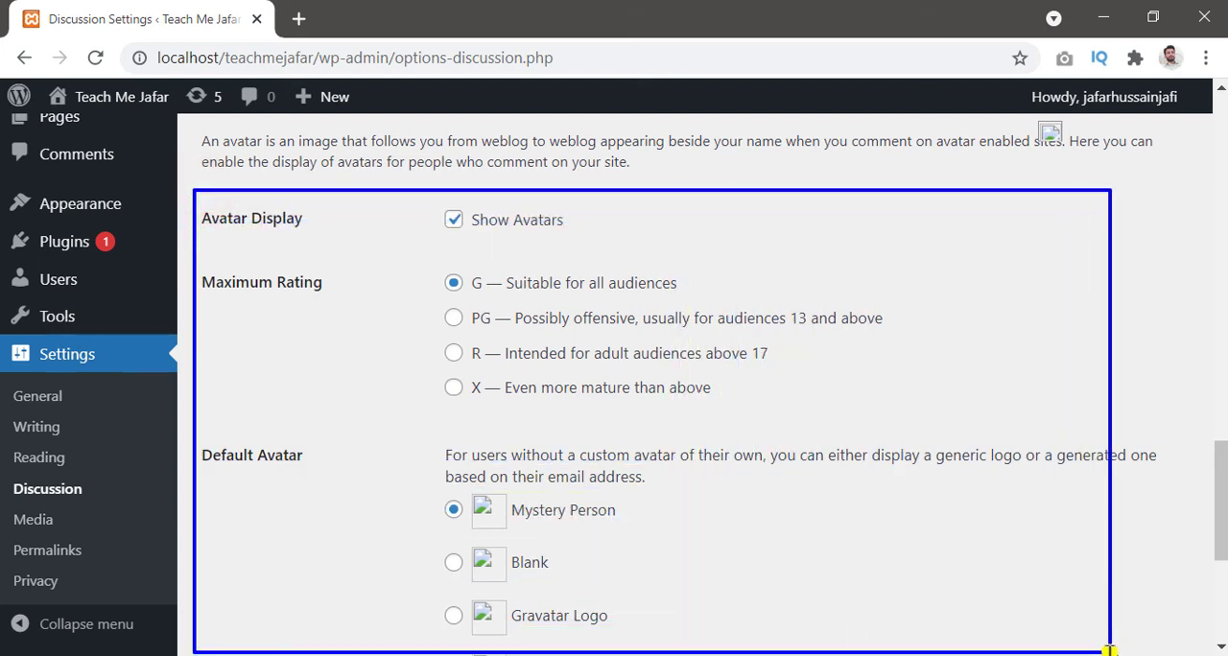
{"action": "key", "text": "Escape"}
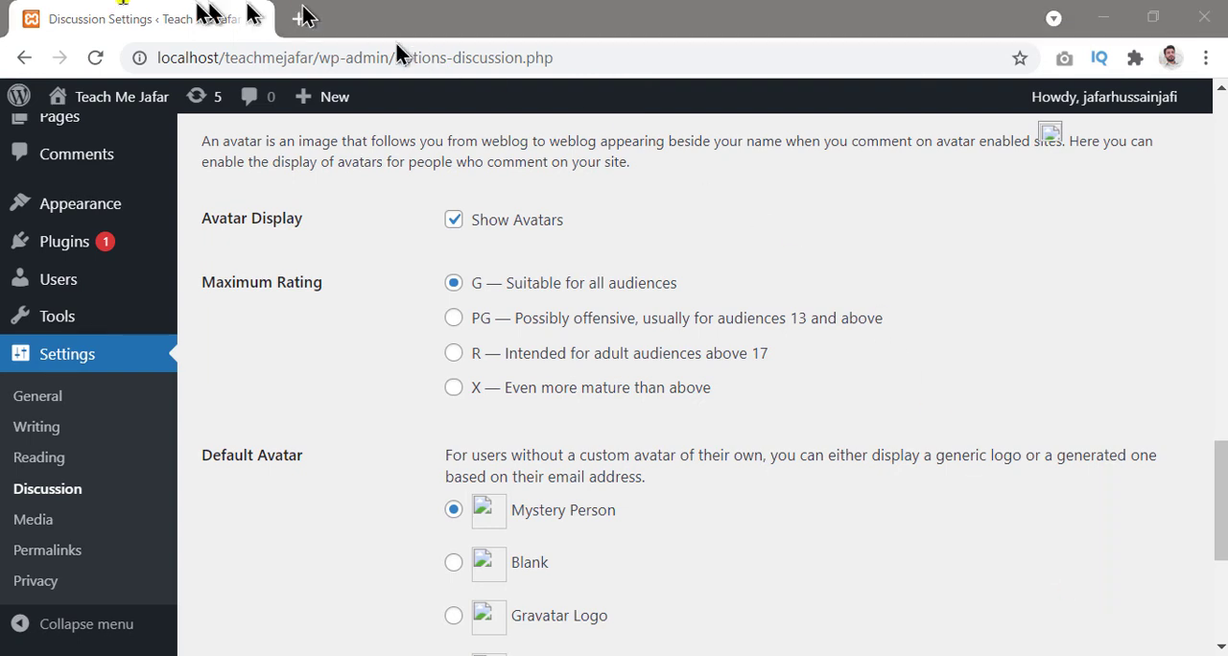
{"action": "left_click", "coordinate": [96, 58]}
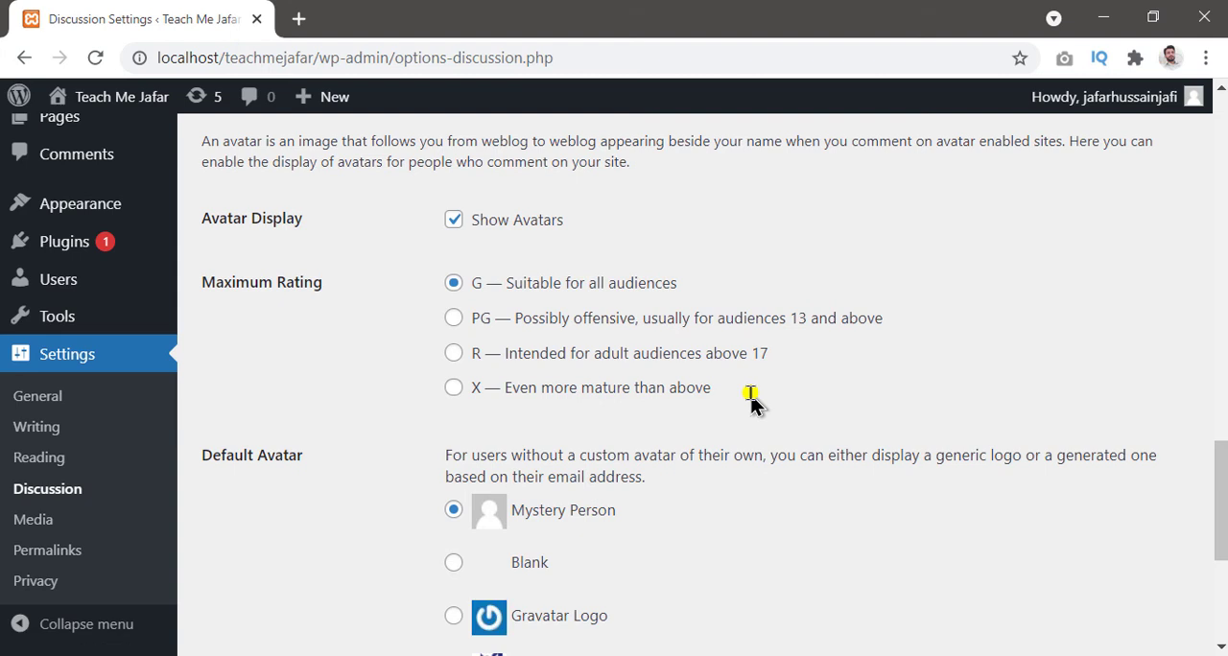
Step: Set the default avatar to Gravatar Logo and save the discussion settings
{"action": "scroll", "coordinate": [753, 405], "scroll_direction": "down", "scroll_amount": 2}
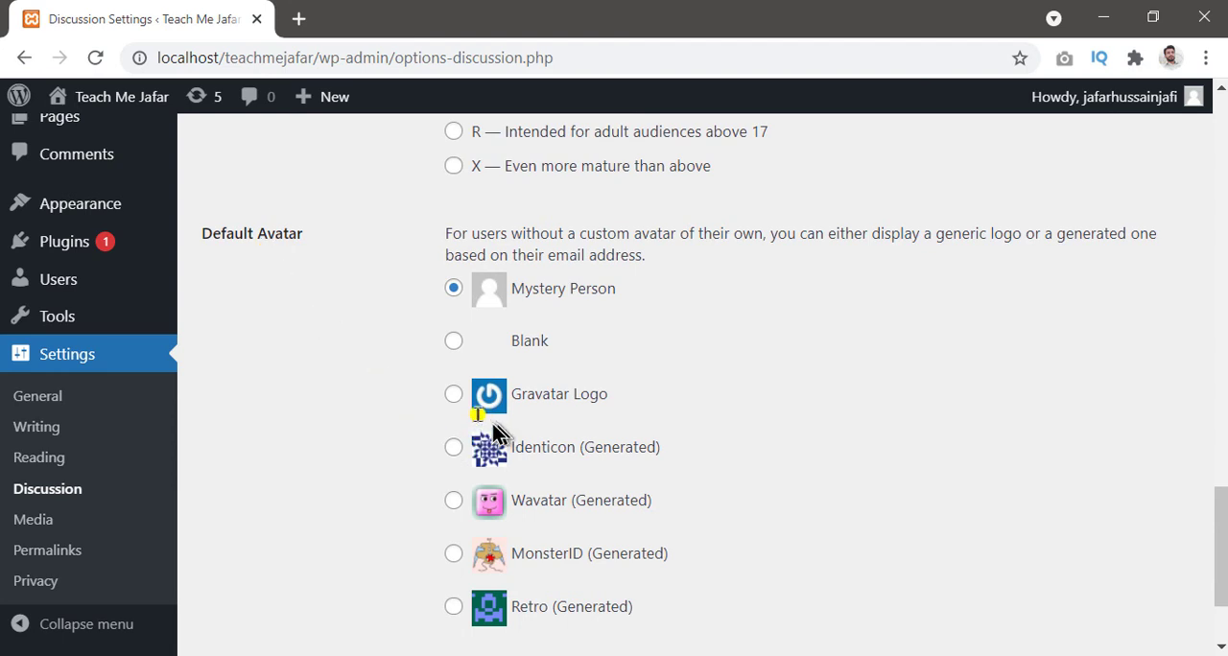
{"action": "left_click", "coordinate": [454, 396]}
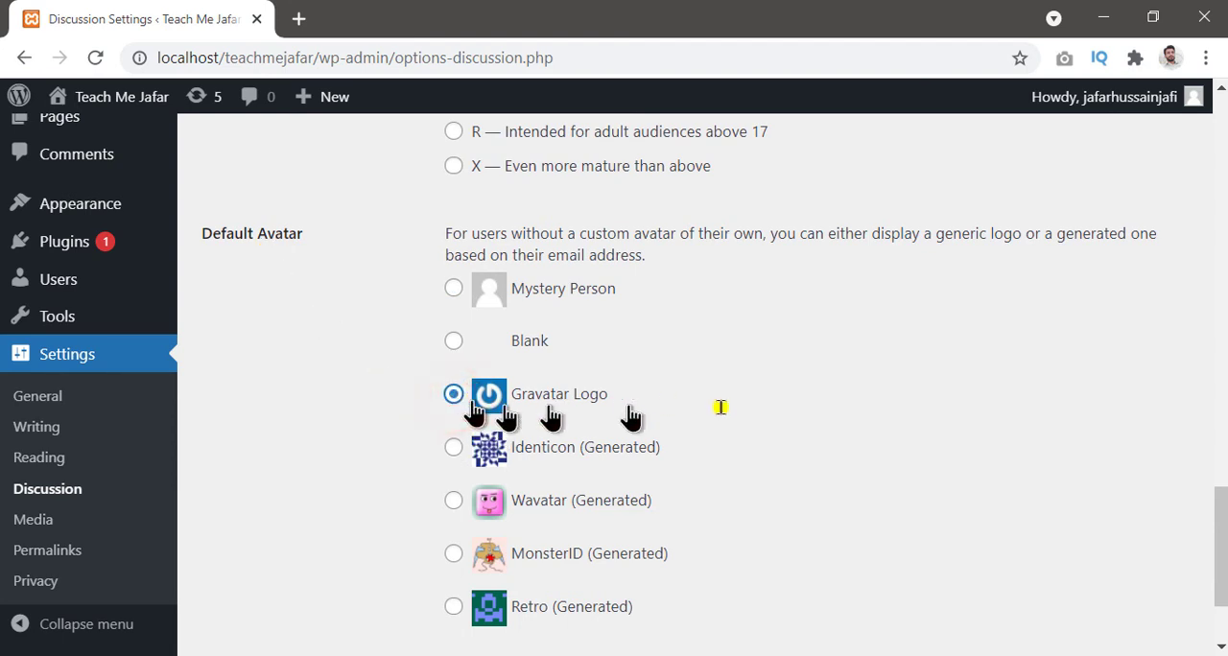
{"action": "scroll", "coordinate": [768, 447], "scroll_direction": "up", "scroll_amount": 2}
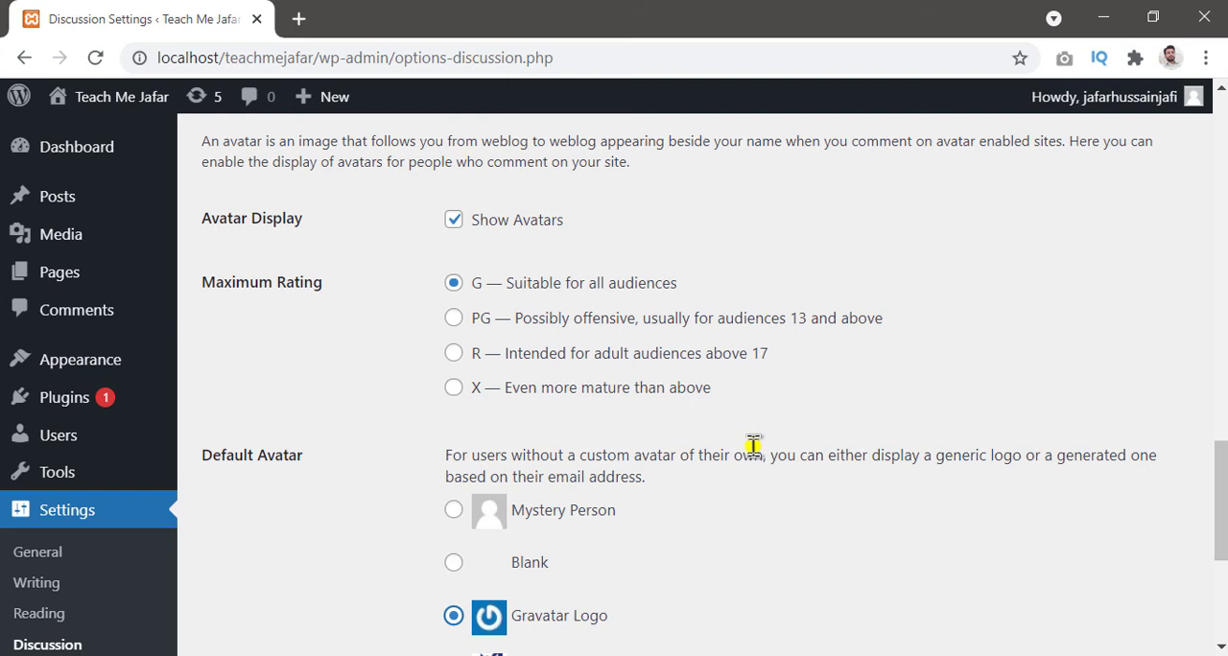
{"action": "scroll", "coordinate": [754, 447], "scroll_direction": "down", "scroll_amount": 2}
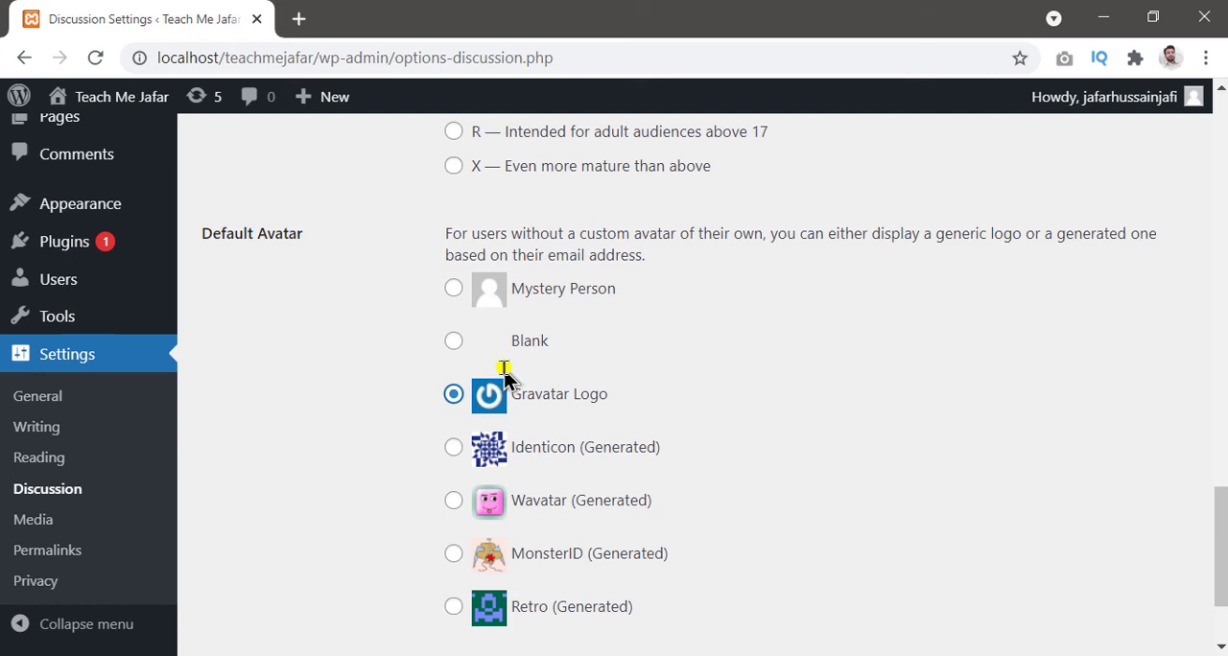
{"action": "scroll", "coordinate": [509, 372], "scroll_direction": "down", "scroll_amount": 2}
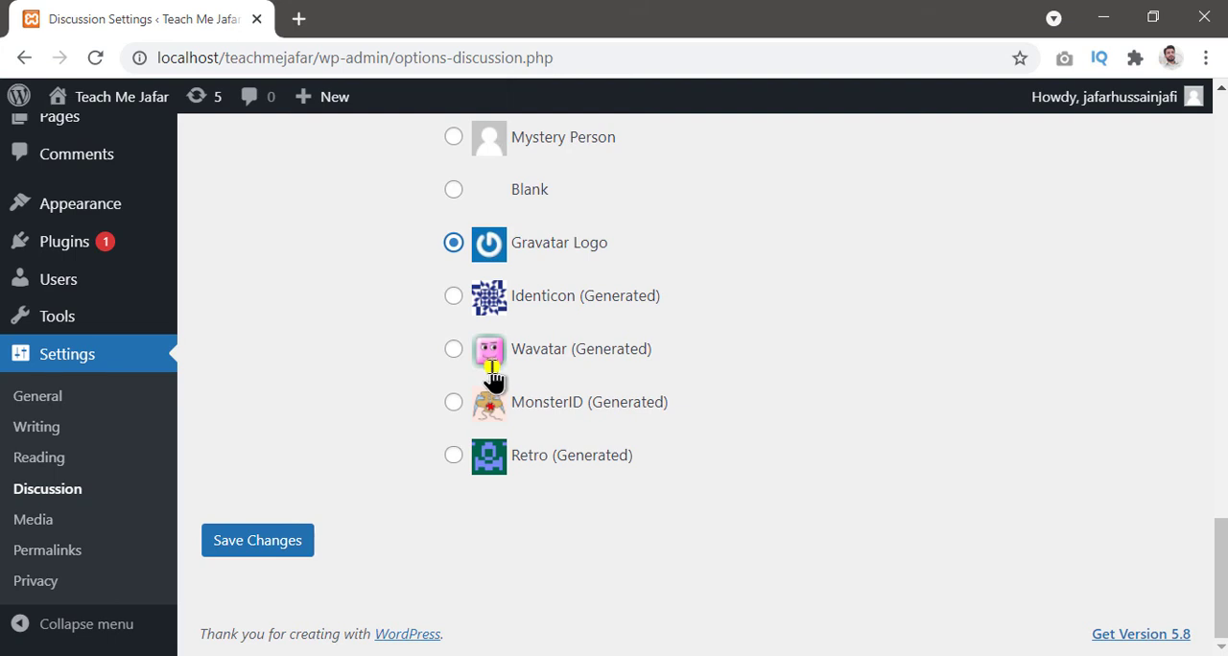
{"action": "left_click", "coordinate": [259, 542]}
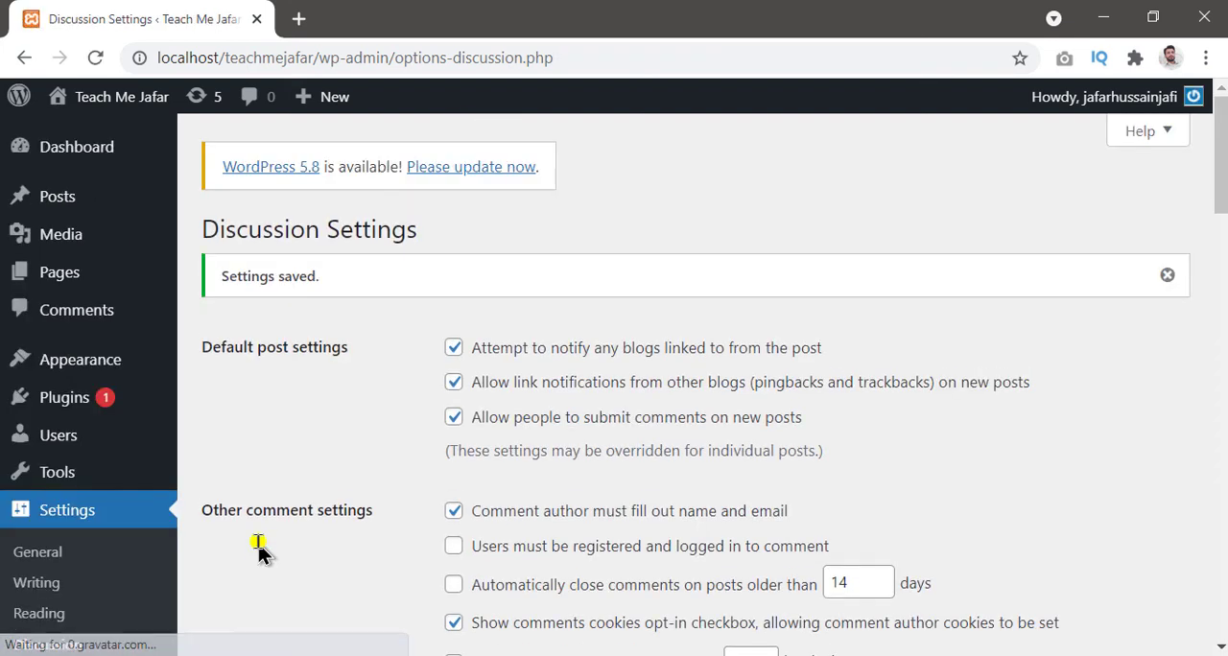
Step: Open the Media settings and review the thumbnail, medium and large image sizes
{"action": "scroll", "coordinate": [259, 554], "scroll_direction": "down", "scroll_amount": 3}
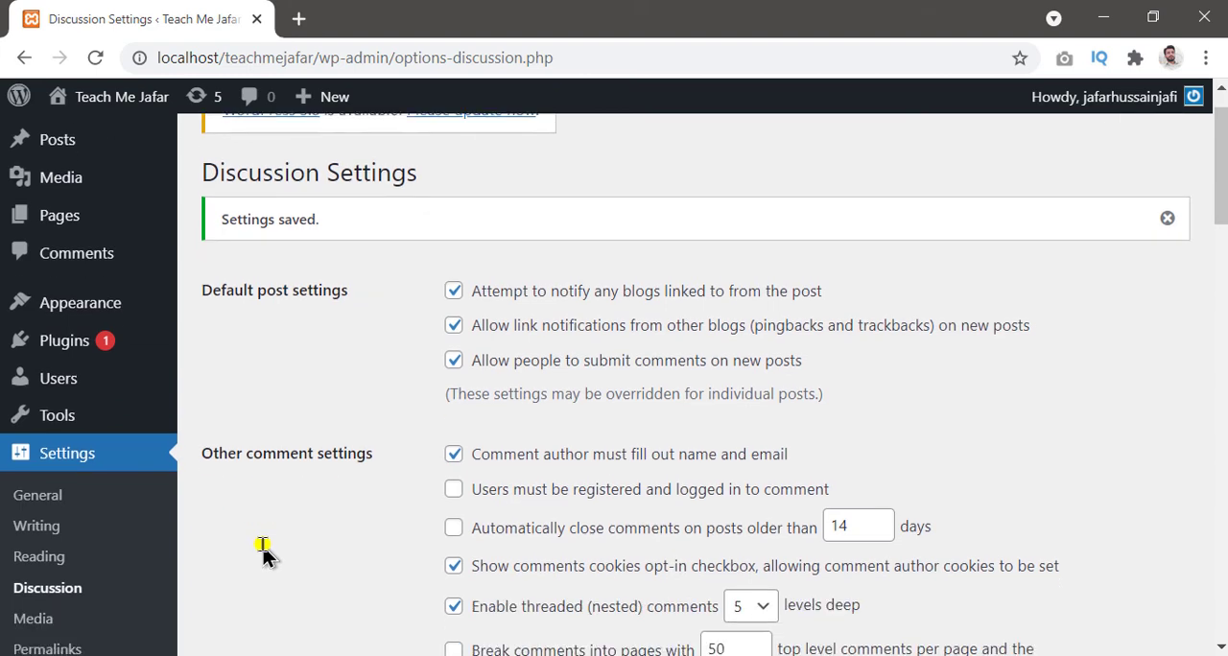
{"action": "left_click", "coordinate": [34, 526]}
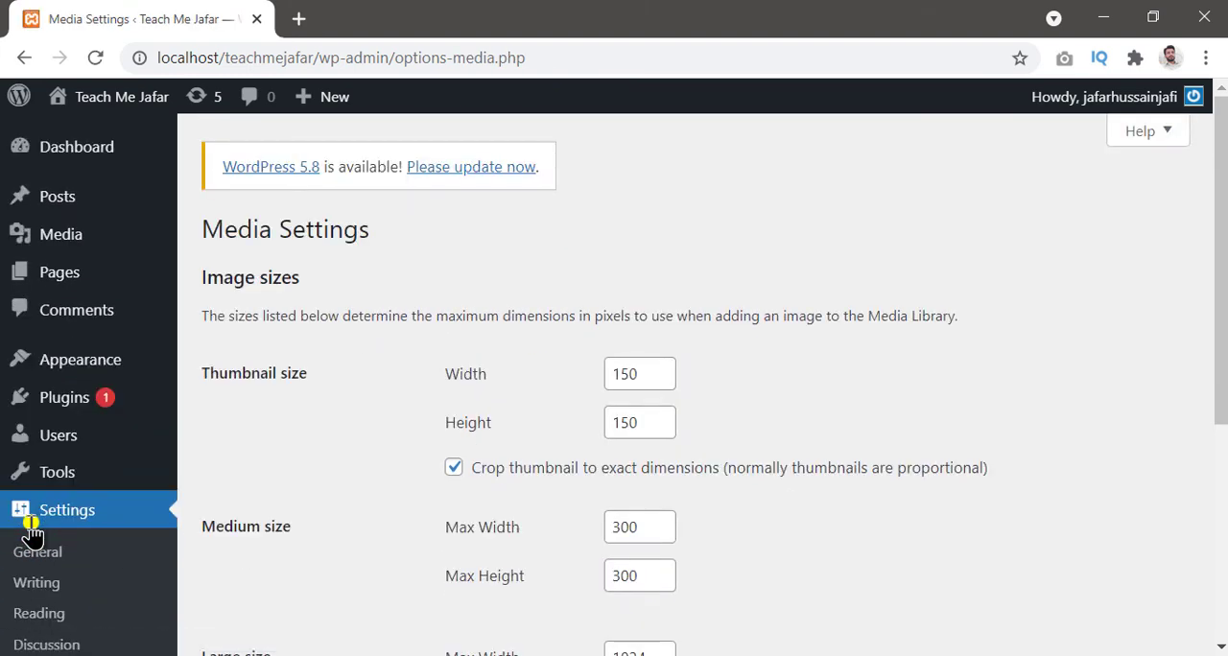
{"action": "scroll", "coordinate": [990, 439], "scroll_direction": "down", "scroll_amount": 4}
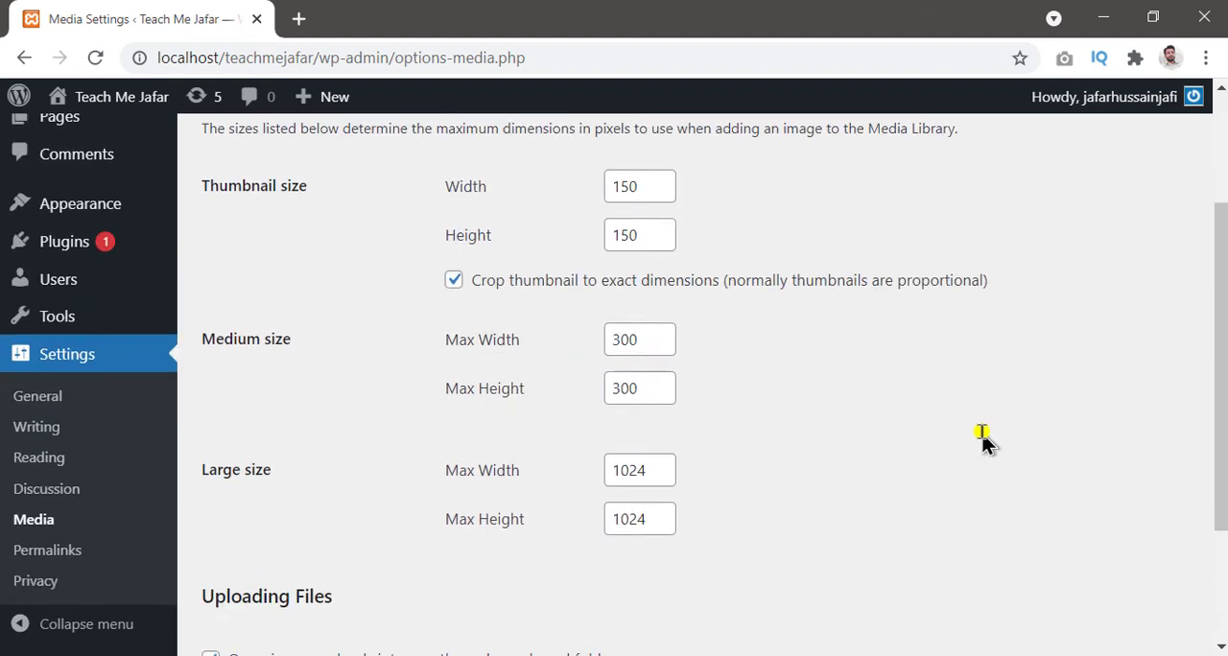
{"action": "scroll", "coordinate": [990, 441], "scroll_direction": "up", "scroll_amount": 3}
{"action": "scroll", "coordinate": [989, 442], "scroll_direction": "up", "scroll_amount": 2}
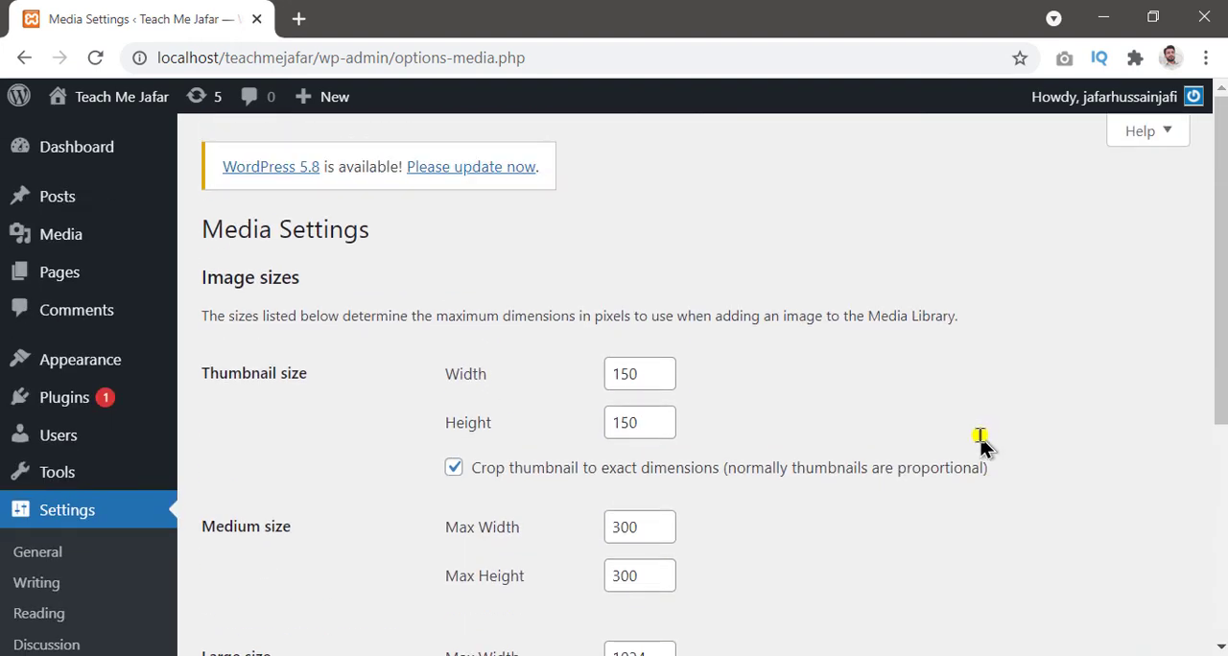
Step: Review the large image size and the month- and year-based upload folder option in the Media settings
{"action": "scroll", "coordinate": [981, 446], "scroll_direction": "down", "scroll_amount": 1}
{"action": "scroll", "coordinate": [981, 447], "scroll_direction": "down", "scroll_amount": 2}
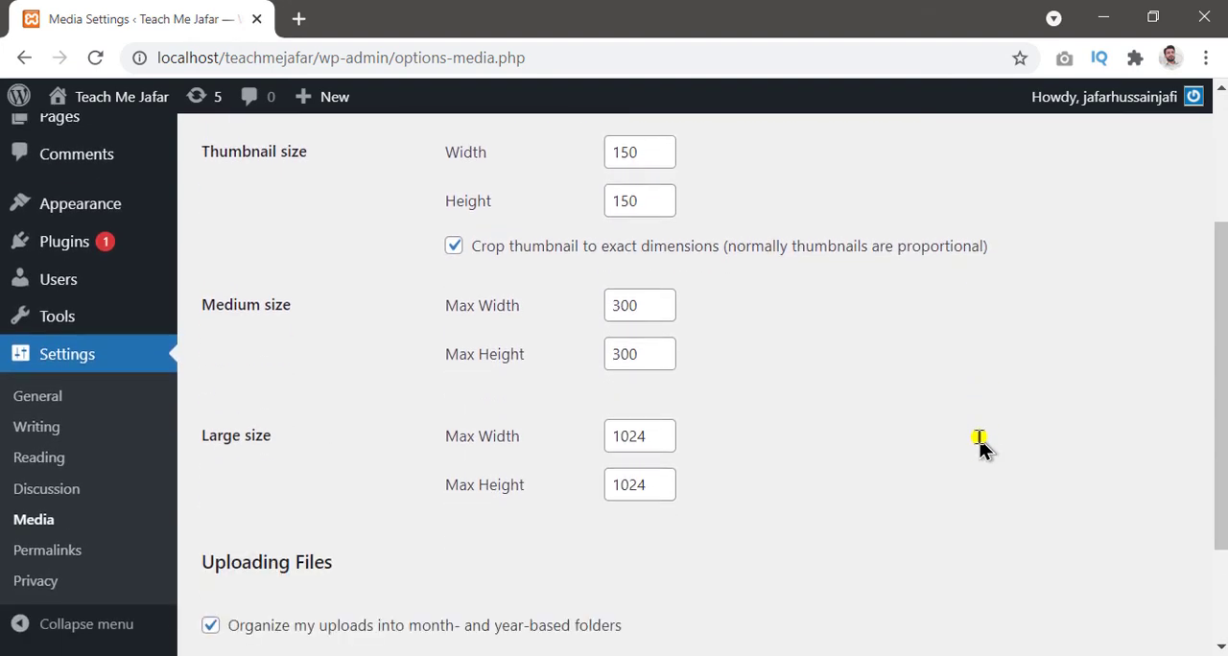
{"action": "scroll", "coordinate": [980, 447], "scroll_direction": "down", "scroll_amount": 2}
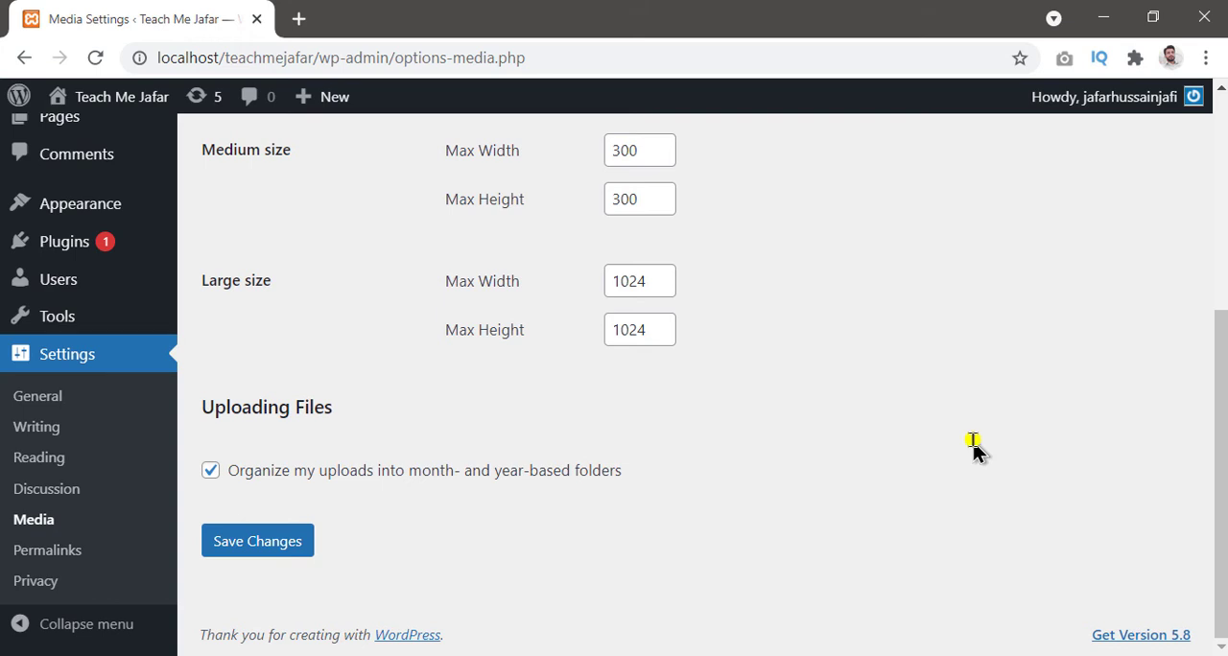
Step: Open the Permalink settings and review the common URL structures
{"action": "left_click", "coordinate": [56, 555]}
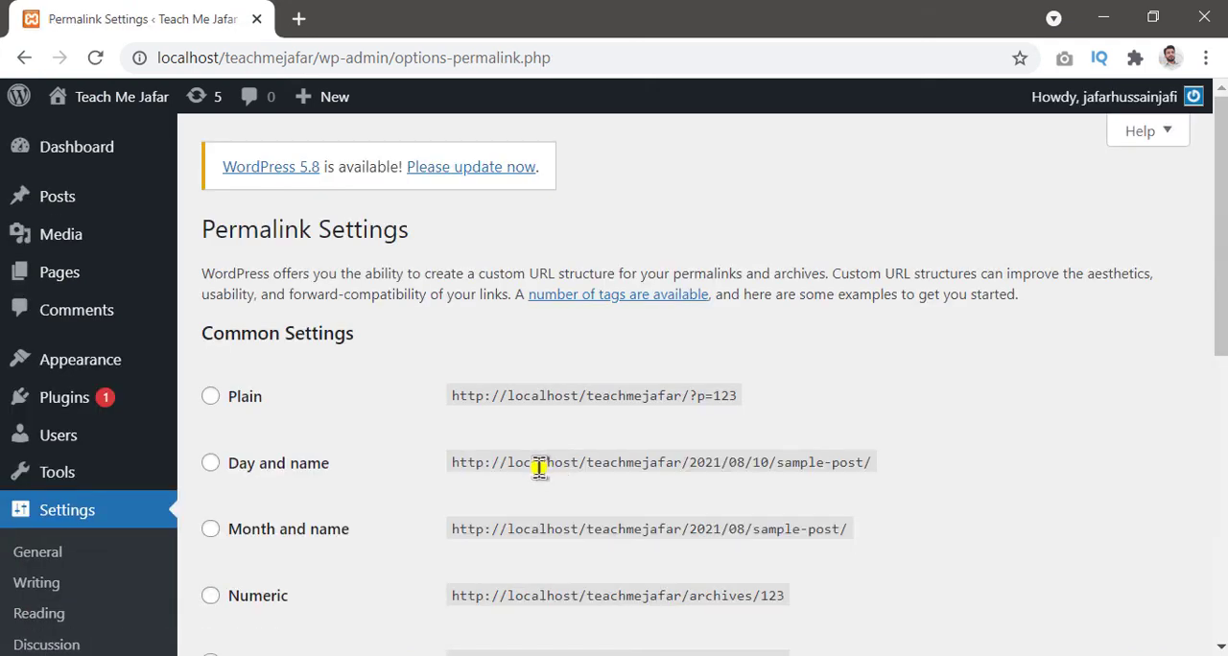
{"action": "scroll", "coordinate": [534, 469], "scroll_direction": "down", "scroll_amount": 2}
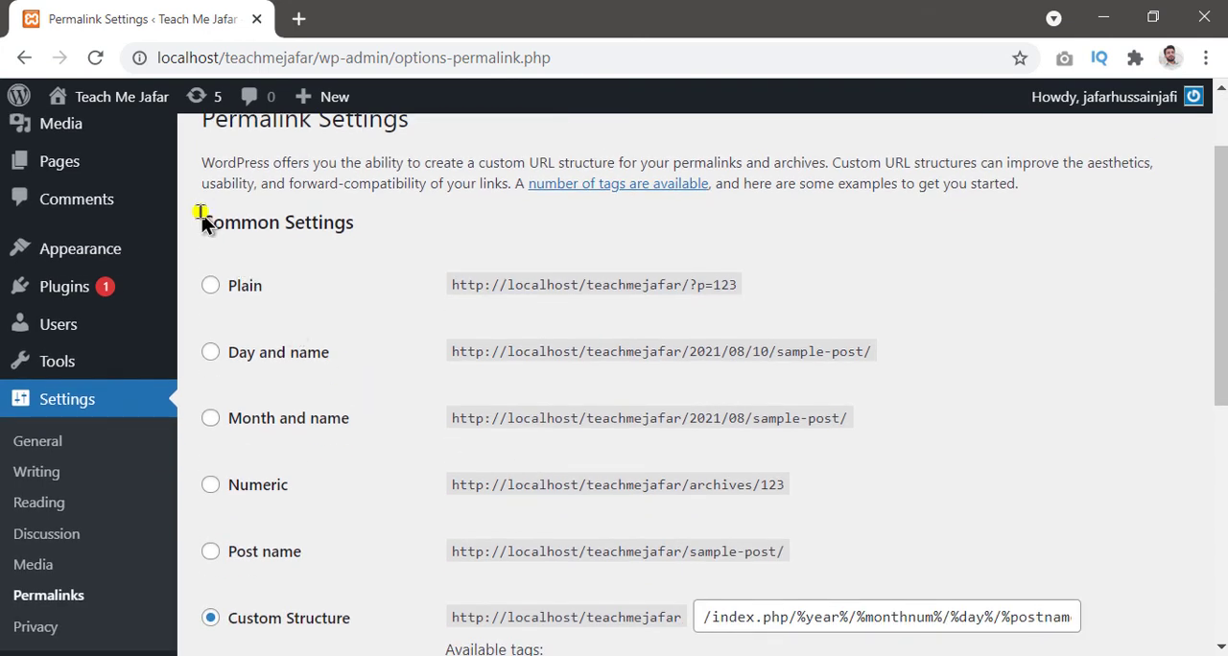
{"action": "mouse_move", "coordinate": [189, 203]}
{"action": "left_mouse_down"}
{"action": "mouse_move", "coordinate": [934, 346]}
{"action": "mouse_move", "coordinate": [933, 587]}
{"action": "mouse_move", "coordinate": [1134, 634]}
{"action": "left_mouse_up"}
{"action": "key", "text": "Escape"}
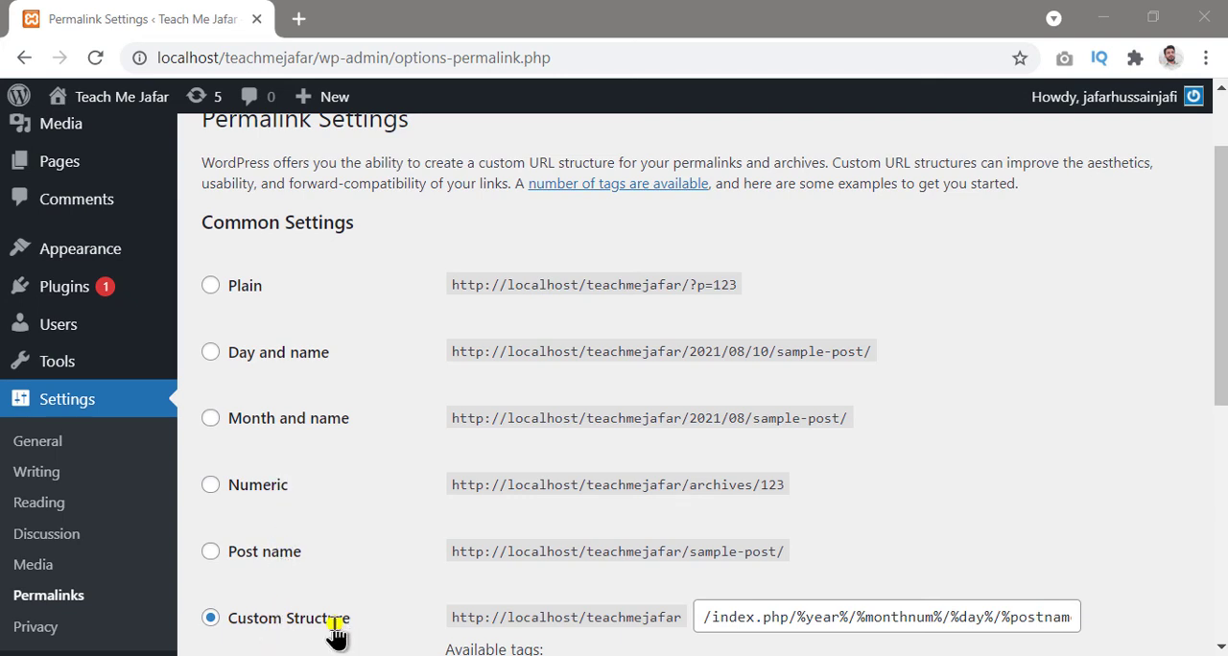
Step: Set the permalink structure to Post name, save the changes, and check the selected structure
{"action": "left_click", "coordinate": [208, 555]}
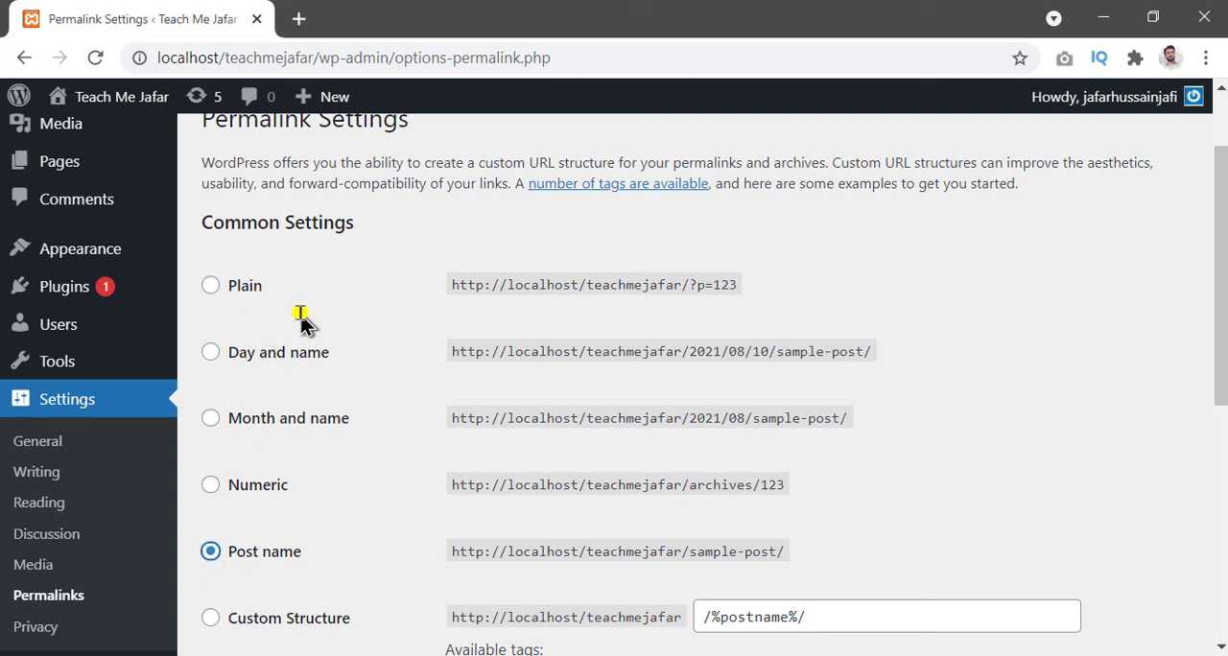
{"action": "scroll", "coordinate": [300, 322], "scroll_direction": "down", "scroll_amount": 1}
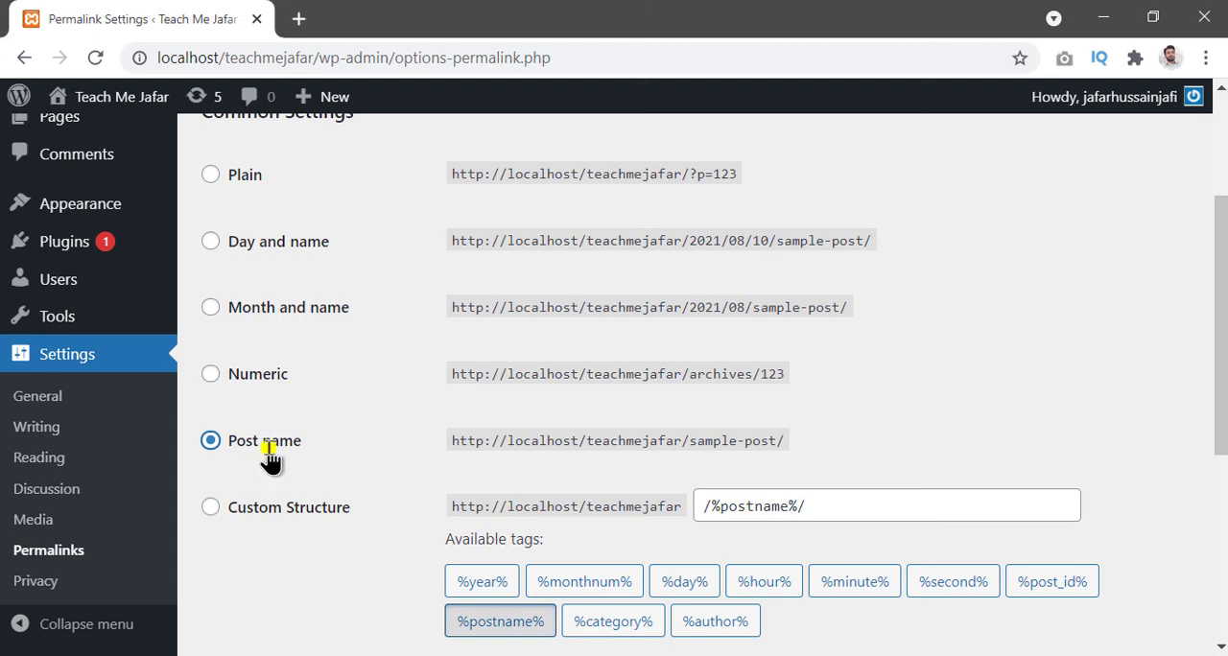
{"action": "scroll", "coordinate": [266, 465], "scroll_direction": "down", "scroll_amount": 4}
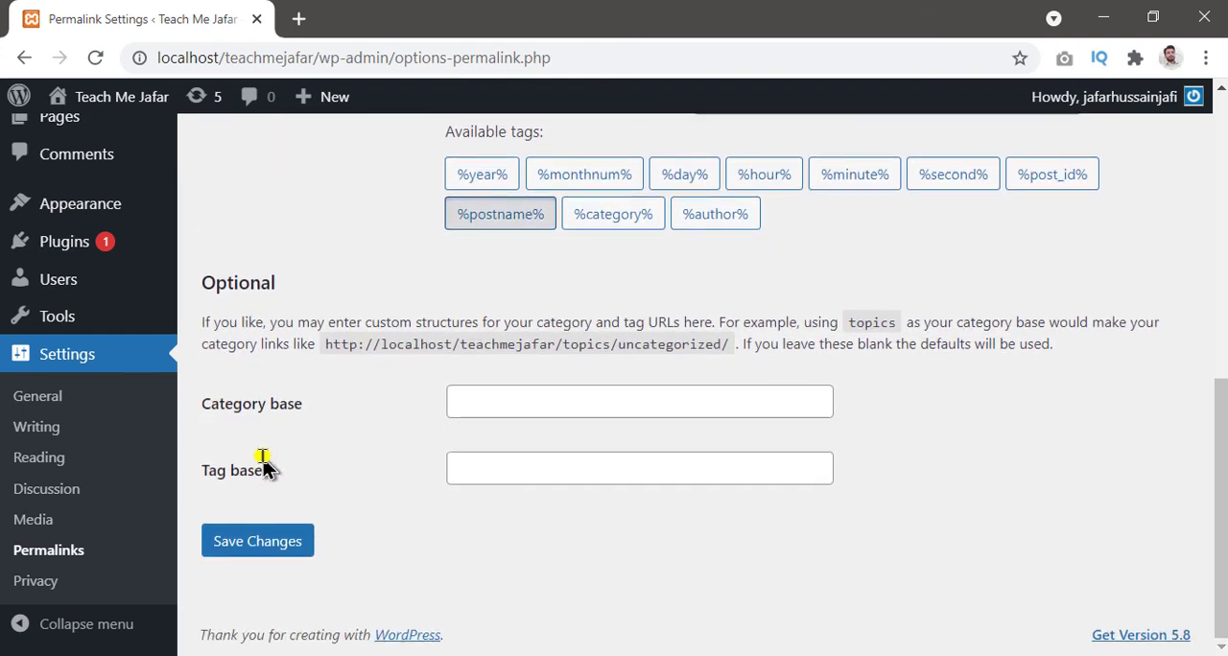
{"action": "left_click", "coordinate": [246, 549]}
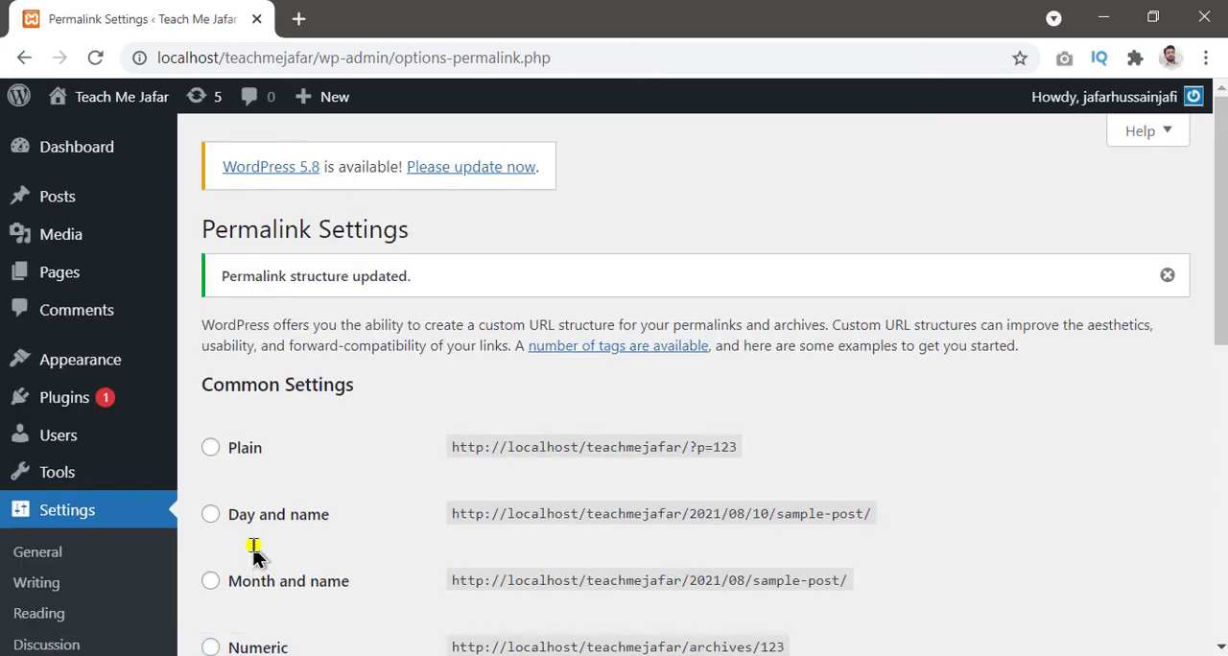
{"action": "scroll", "coordinate": [252, 552], "scroll_direction": "down", "scroll_amount": 8}
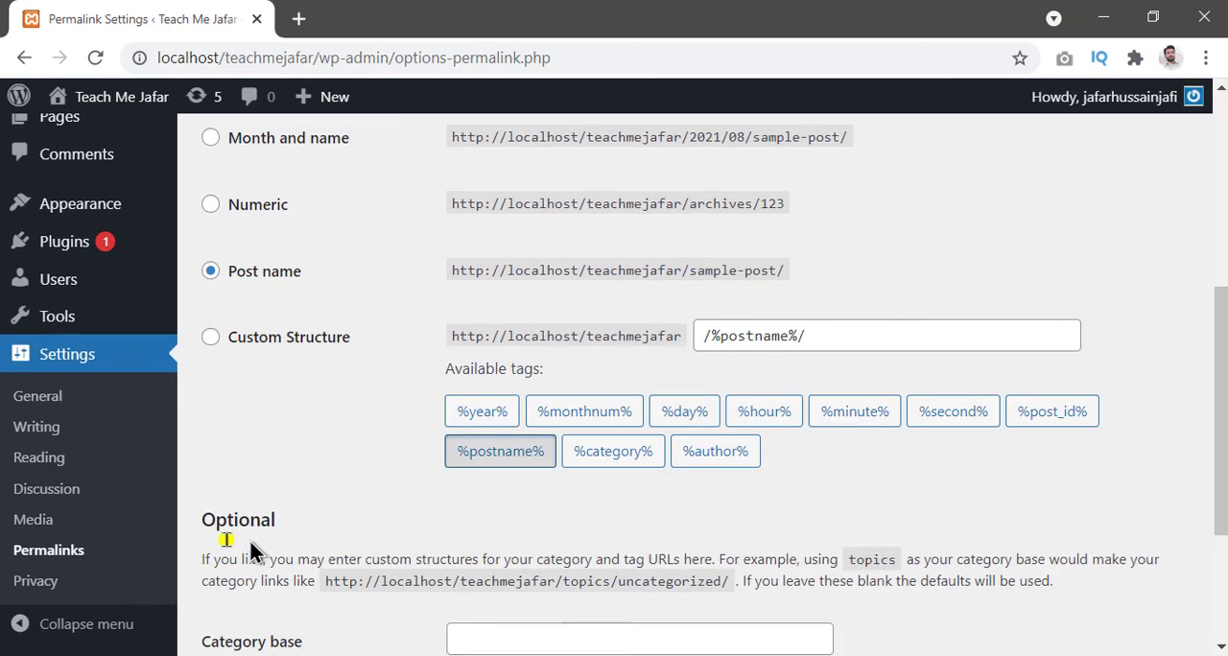
Step: Open the Privacy settings and create a new Privacy Policy page
{"action": "left_click", "coordinate": [34, 583]}
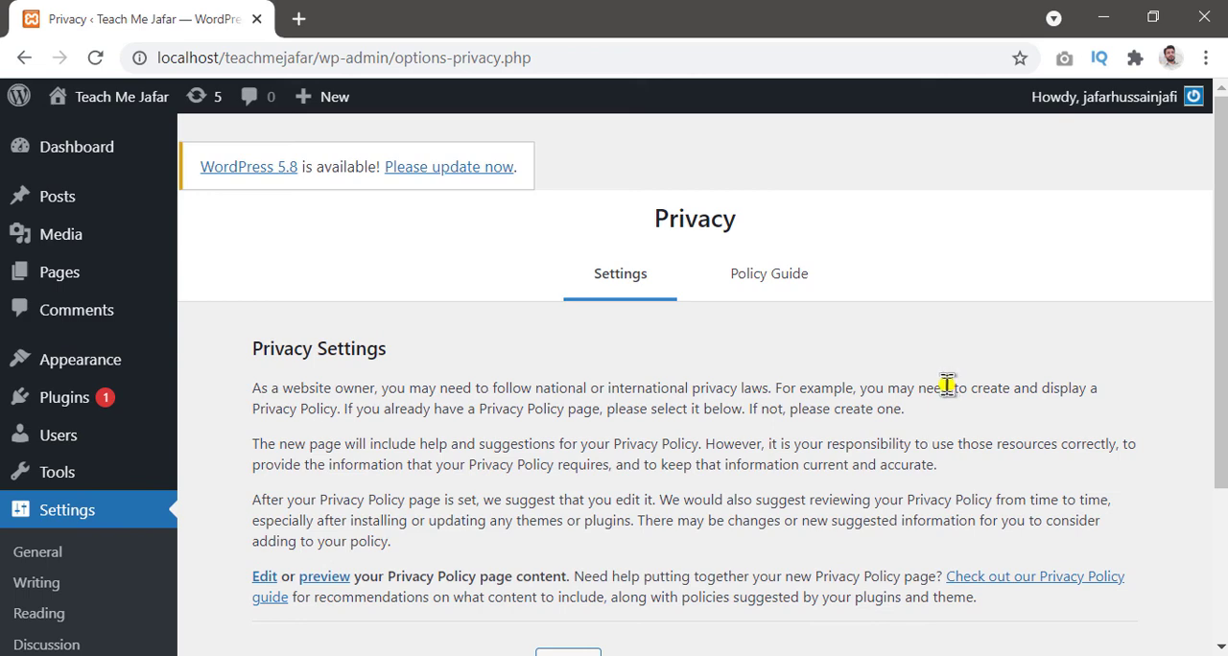
{"action": "scroll", "coordinate": [948, 384], "scroll_direction": "down", "scroll_amount": 2}
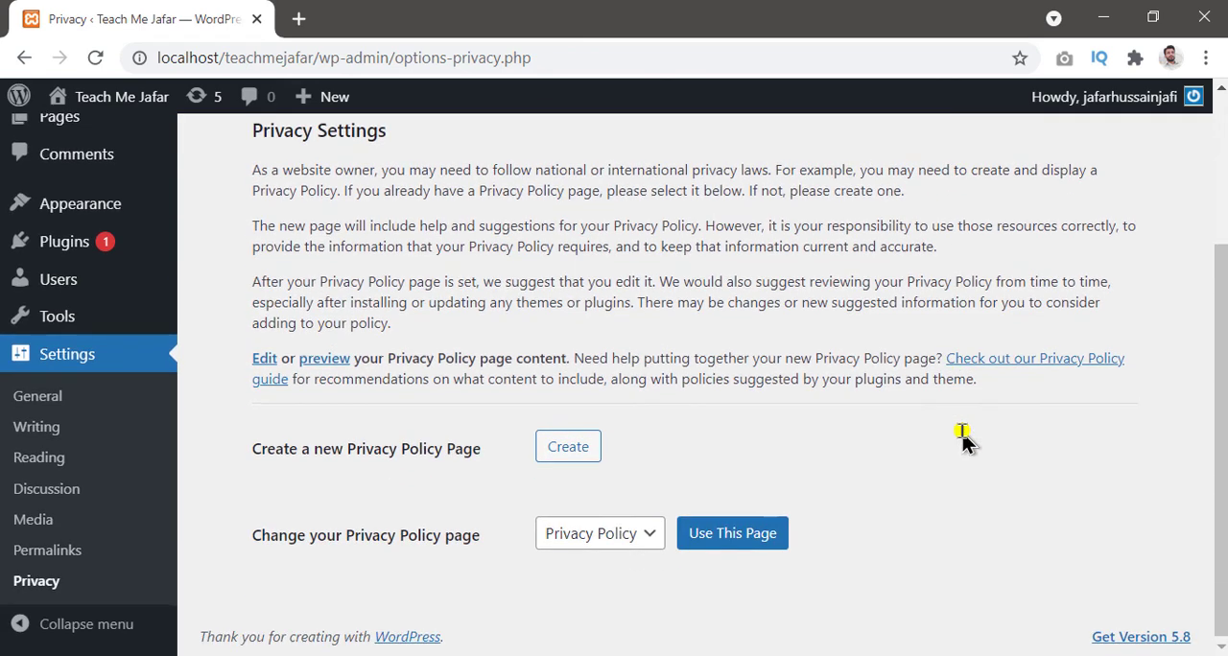
{"action": "scroll", "coordinate": [964, 440], "scroll_direction": "up", "scroll_amount": 1}
{"action": "scroll", "coordinate": [965, 440], "scroll_direction": "down", "scroll_amount": 2}
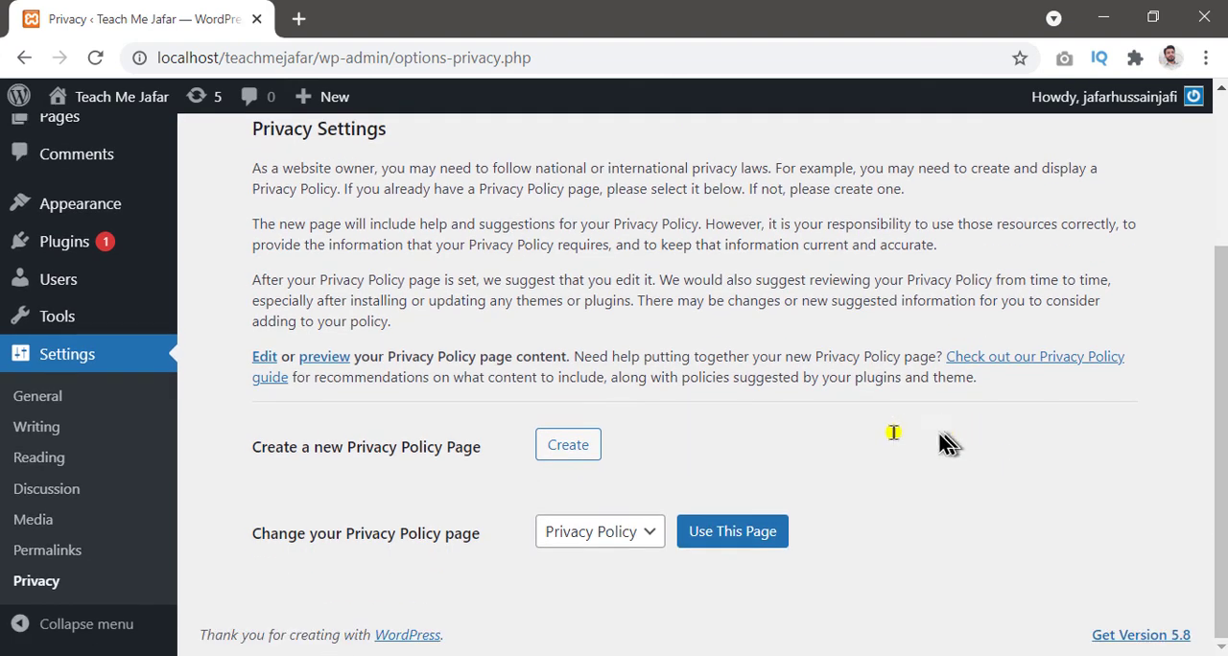
{"action": "key", "text": "ctrl+alt+d"}
{"action": "mouse_move", "coordinate": [240, 407]}
{"action": "left_mouse_down"}
{"action": "mouse_move", "coordinate": [694, 485]}
{"action": "mouse_move", "coordinate": [638, 482]}
{"action": "left_mouse_up"}
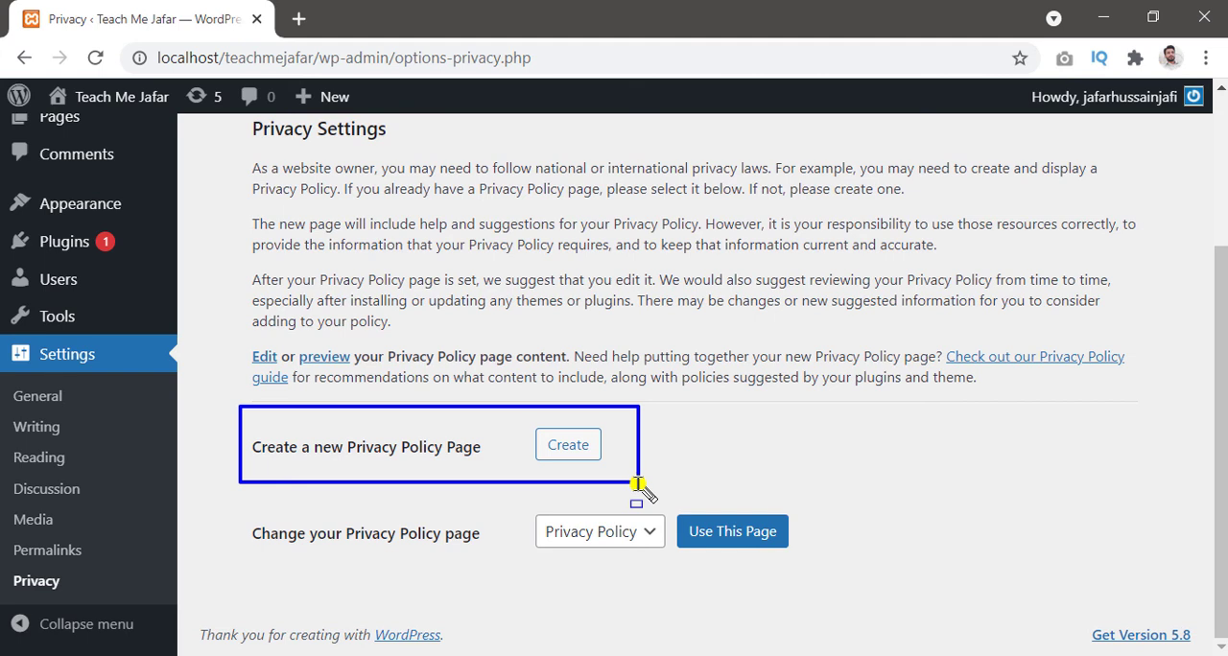
{"action": "left_click", "coordinate": [566, 455]}
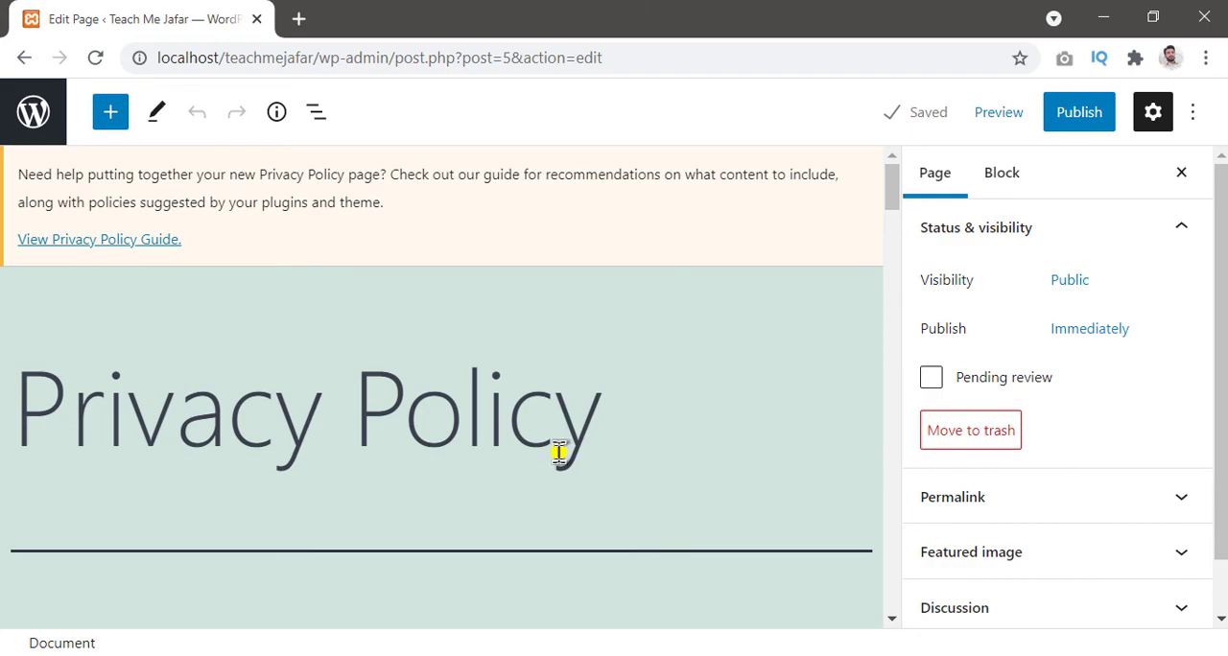
Step: Read through the suggested text of the new Privacy Policy page, and return to the Privacy settings
{"action": "scroll", "coordinate": [560, 451], "scroll_direction": "down", "scroll_amount": 3}
{"action": "scroll", "coordinate": [558, 456], "scroll_direction": "down", "scroll_amount": 10}
{"action": "scroll", "coordinate": [558, 456], "scroll_direction": "down", "scroll_amount": 15}
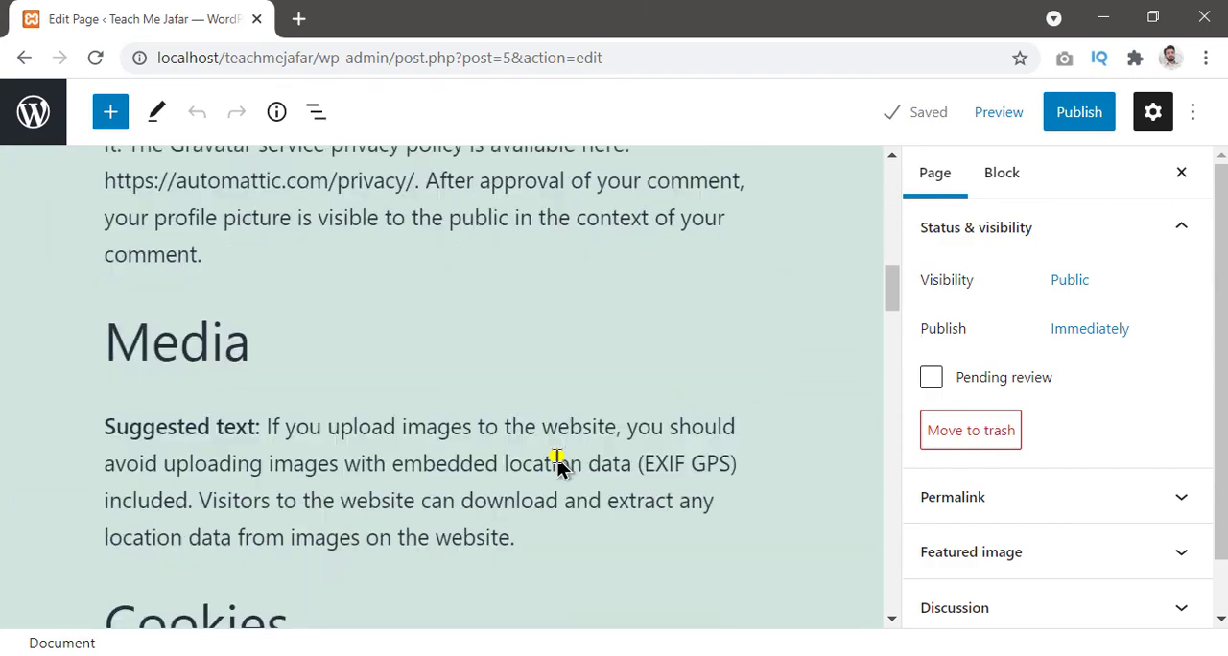
{"action": "scroll", "coordinate": [554, 459], "scroll_direction": "down", "scroll_amount": 15}
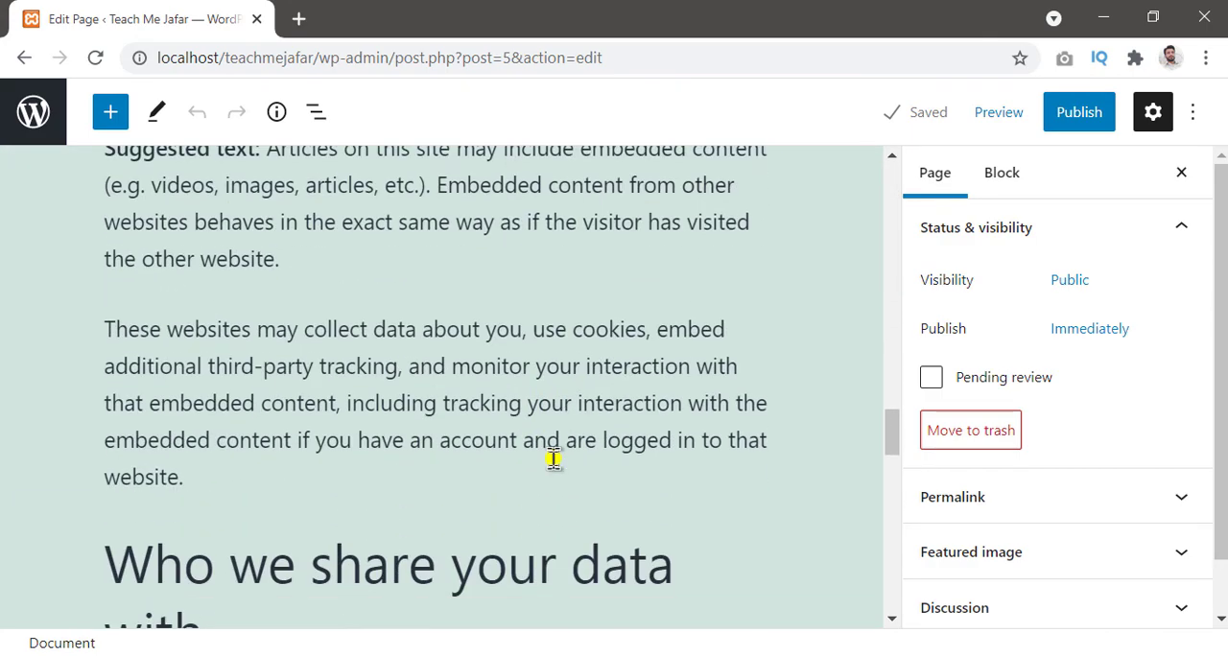
{"action": "scroll", "coordinate": [554, 459], "scroll_direction": "down", "scroll_amount": 2}
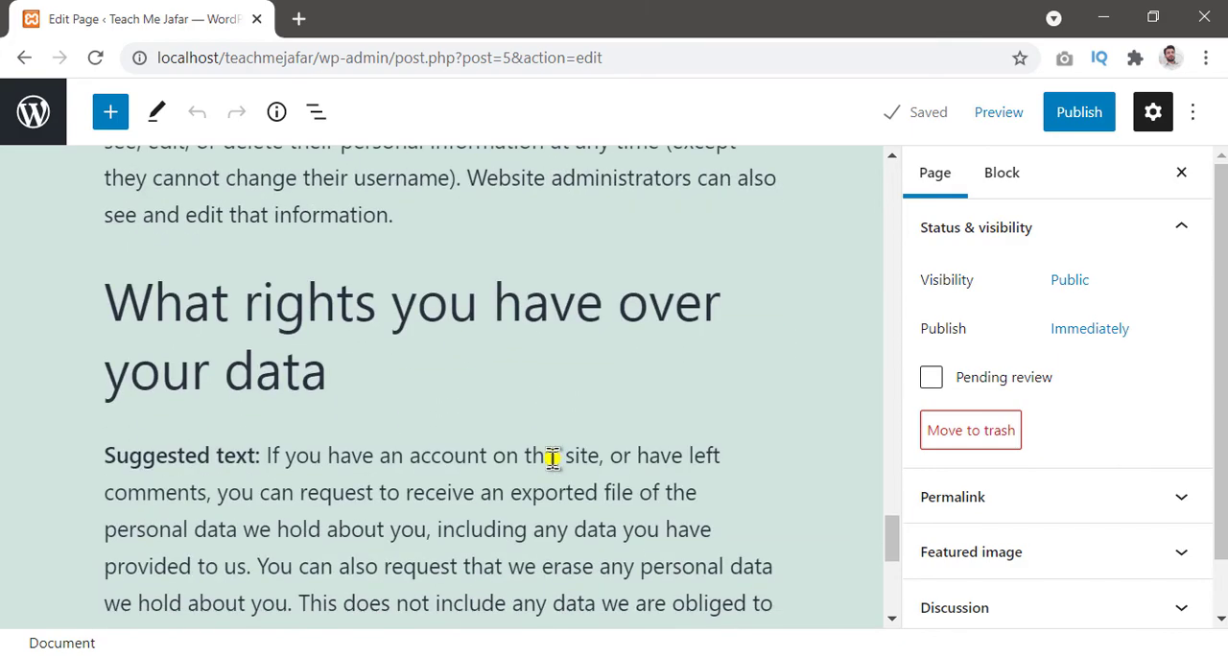
{"action": "scroll", "coordinate": [553, 458], "scroll_direction": "up", "scroll_amount": 15}
{"action": "scroll", "coordinate": [553, 459], "scroll_direction": "up", "scroll_amount": 15}
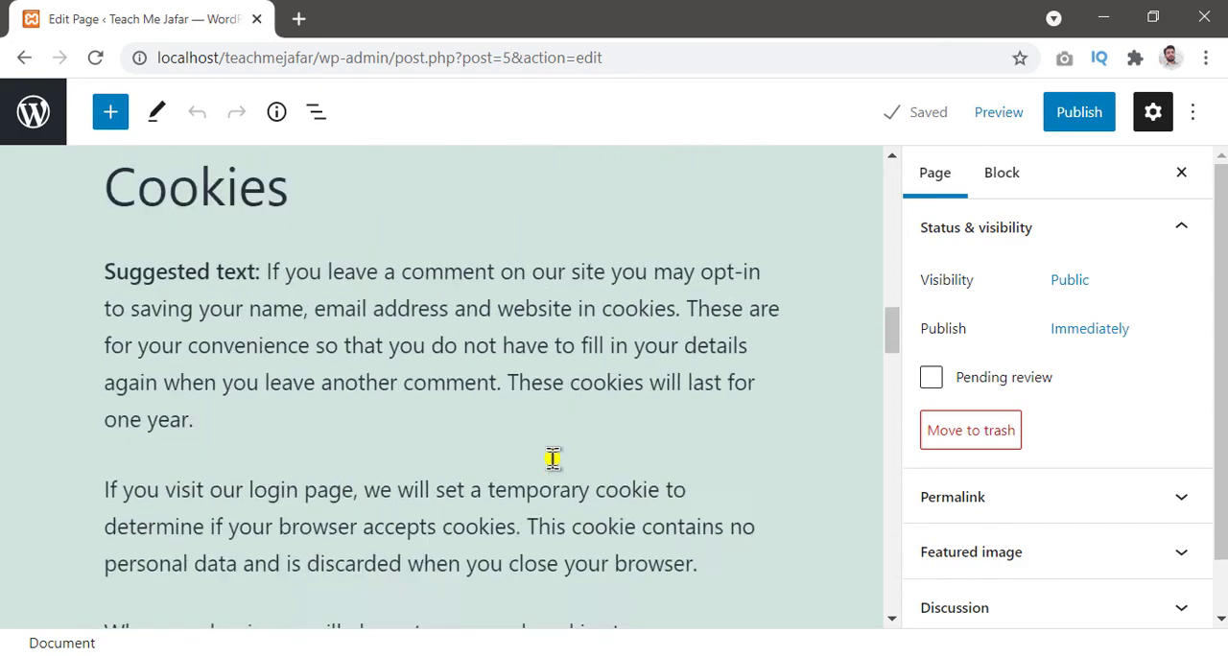
{"action": "scroll", "coordinate": [552, 459], "scroll_direction": "up", "scroll_amount": 3}
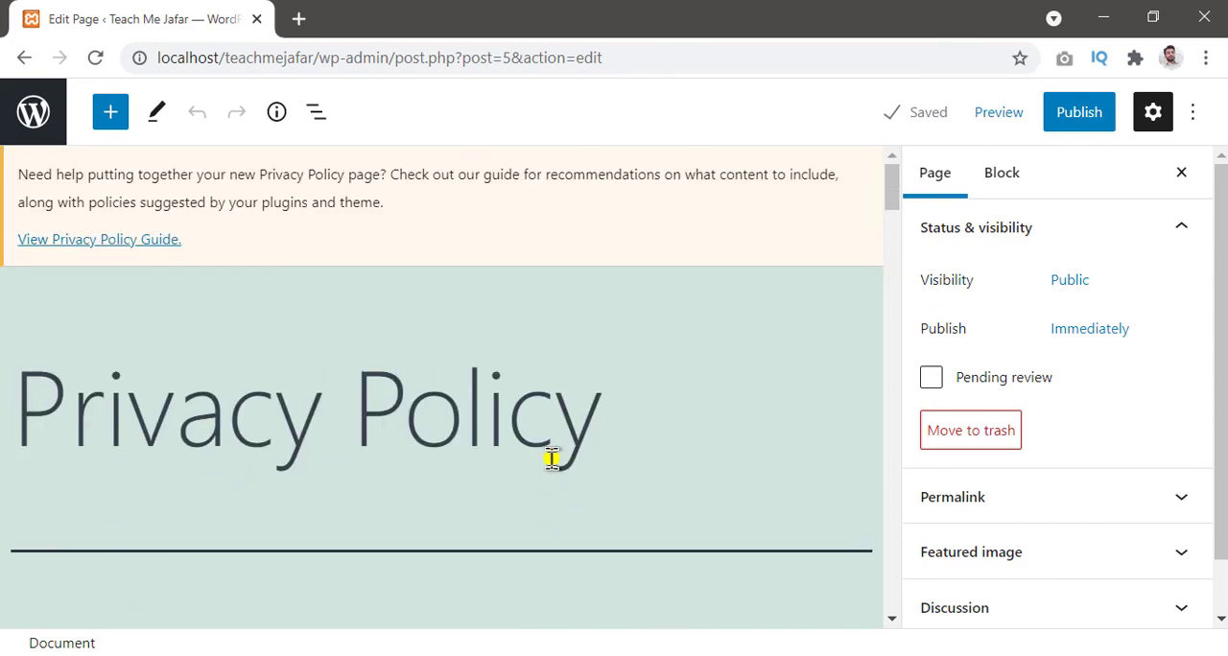
{"action": "scroll", "coordinate": [552, 459], "scroll_direction": "down", "scroll_amount": 10}
{"action": "scroll", "coordinate": [550, 465], "scroll_direction": "down", "scroll_amount": 6}
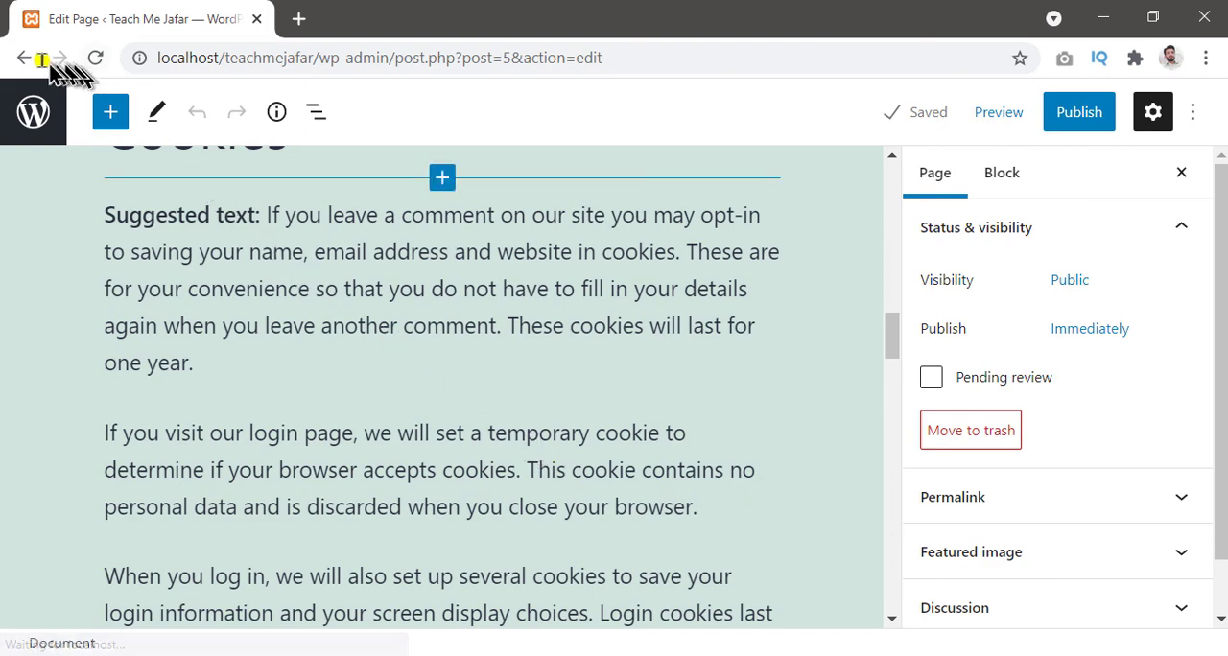
{"action": "left_click", "coordinate": [21, 58]}
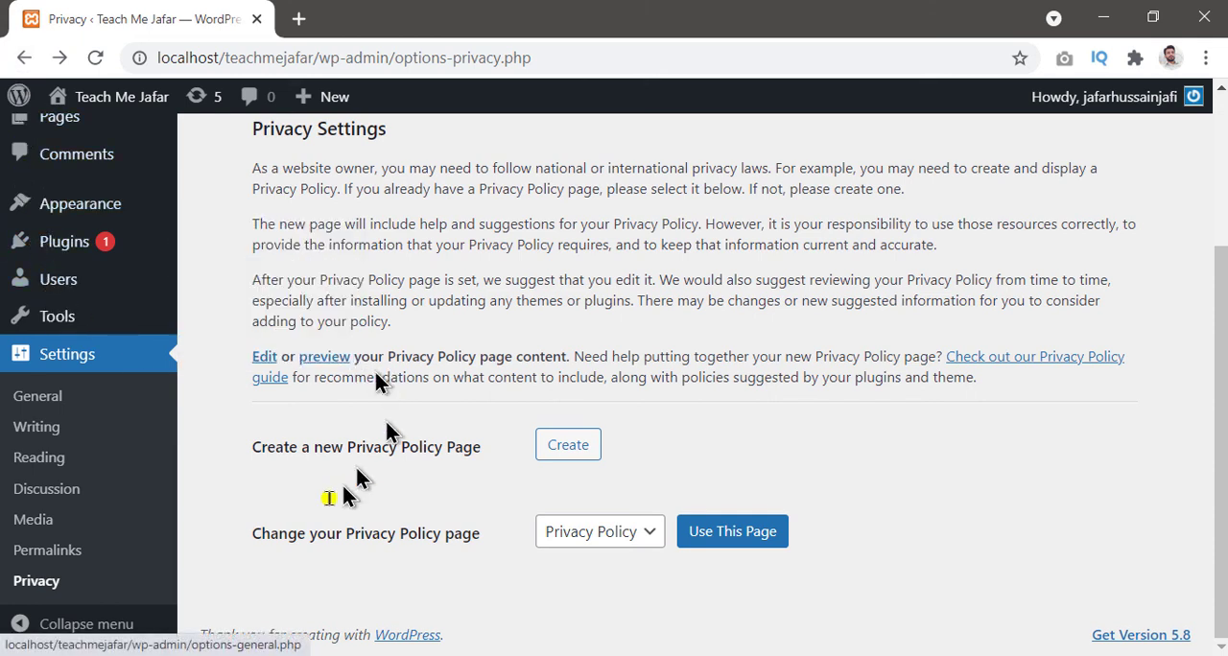
Step: Review the pages available as the site's privacy policy page and the option to create a new one
{"action": "mouse_move", "coordinate": [219, 495]}
{"action": "left_mouse_down"}
{"action": "mouse_move", "coordinate": [743, 528]}
{"action": "mouse_move", "coordinate": [917, 584]}
{"action": "mouse_move", "coordinate": [906, 587]}
{"action": "left_mouse_up"}
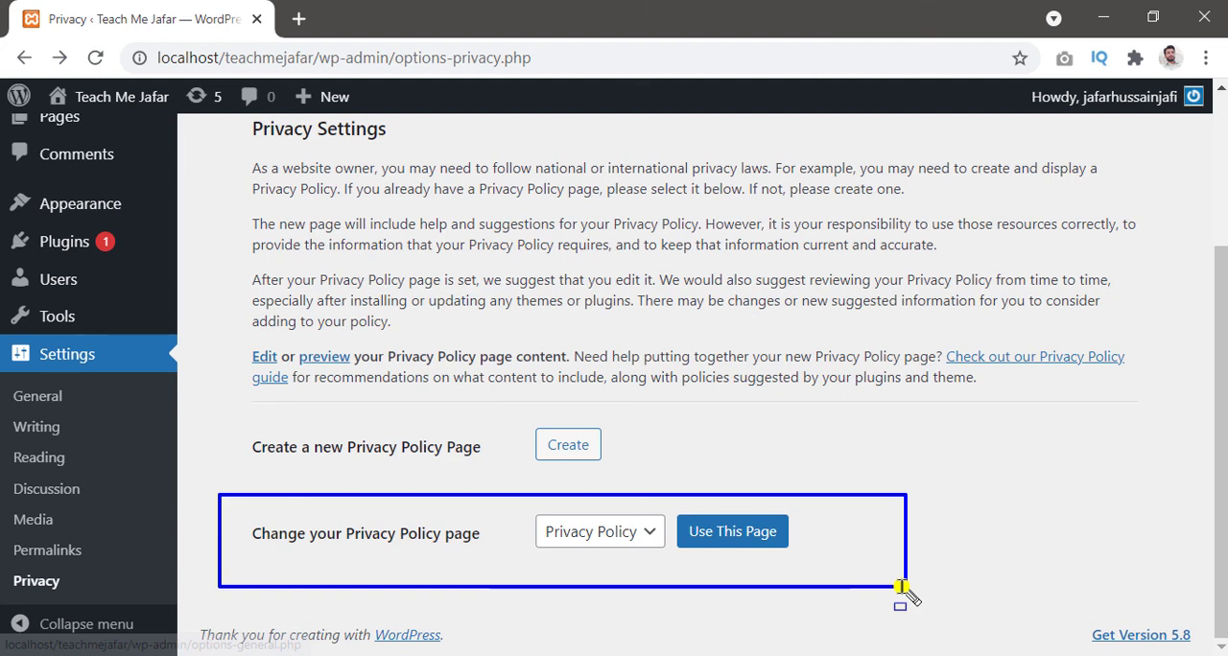
{"action": "key", "text": "Escape"}
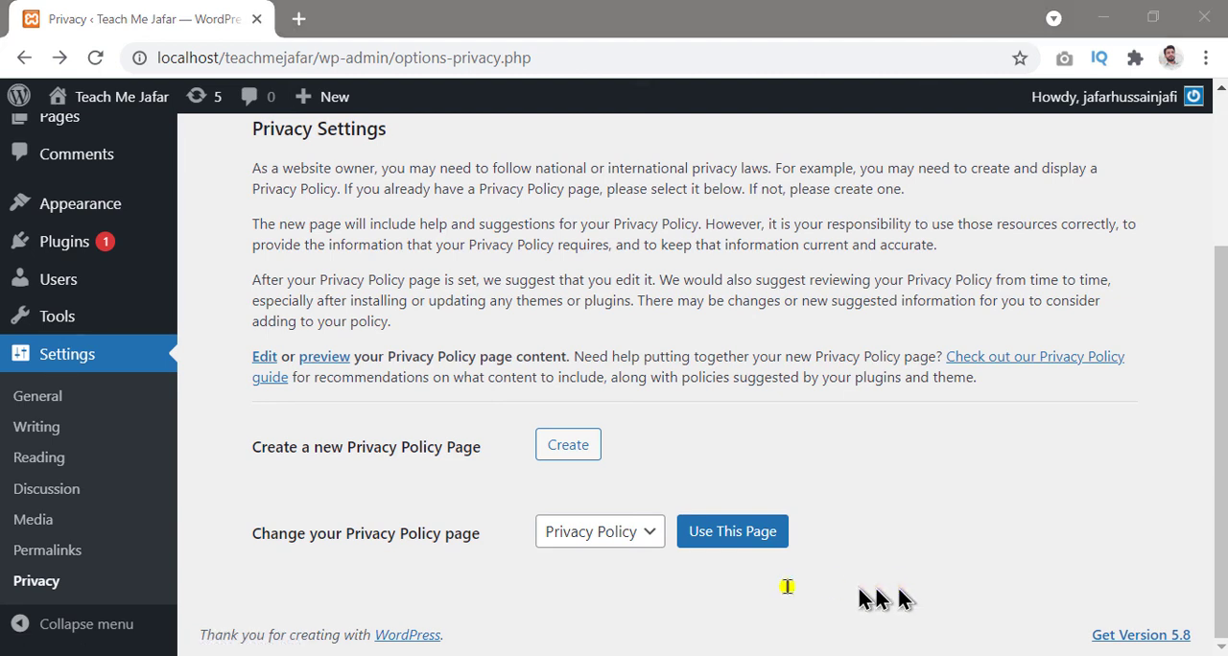
{"action": "left_click", "coordinate": [650, 538]}
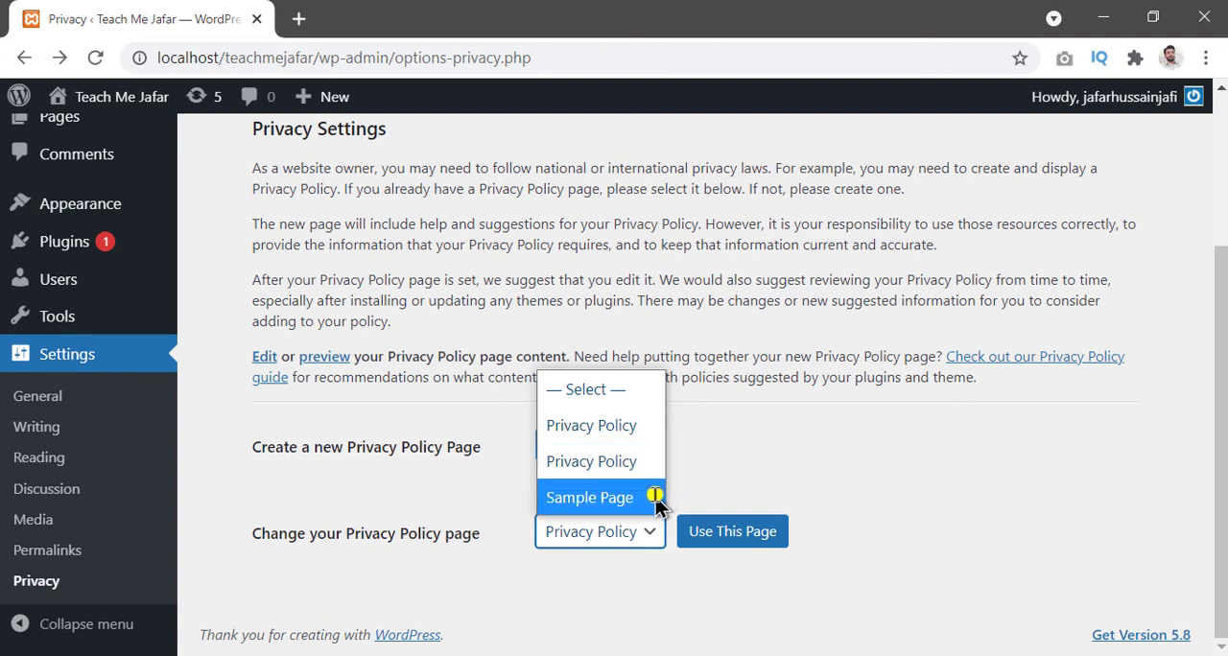
{"action": "left_click", "coordinate": [620, 464]}
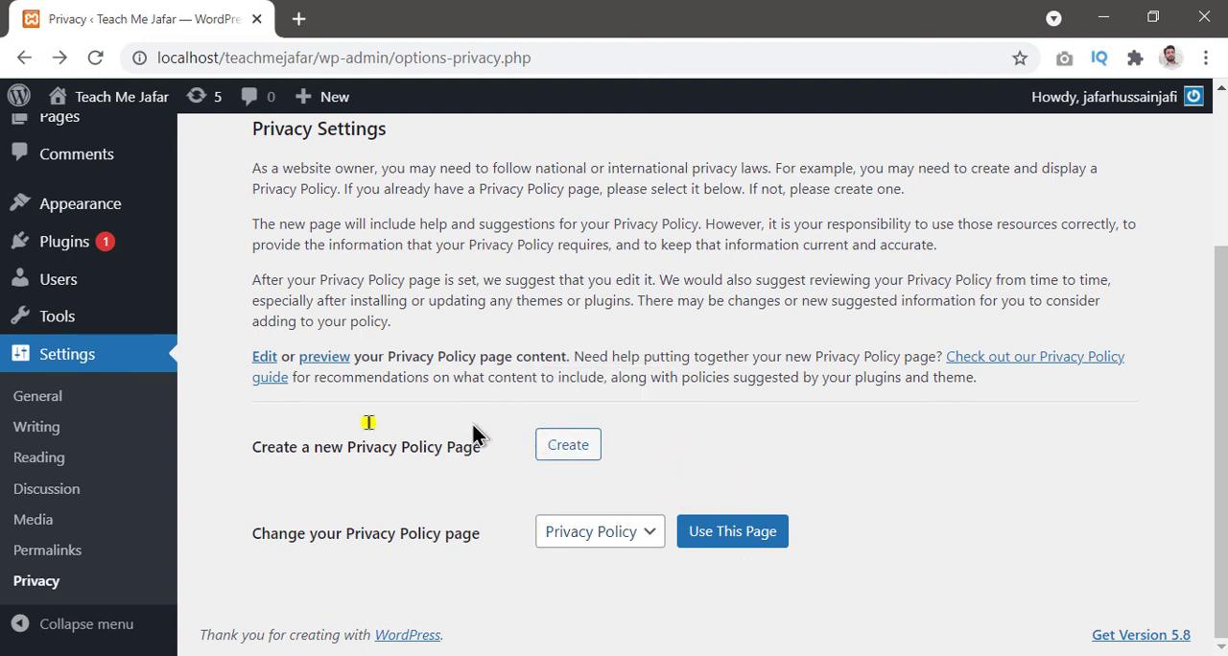
{"action": "mouse_move", "coordinate": [260, 422]}
{"action": "left_mouse_down"}
{"action": "mouse_move", "coordinate": [713, 466]}
{"action": "mouse_move", "coordinate": [690, 479]}
{"action": "left_mouse_up"}
{"action": "key", "text": "Escape"}
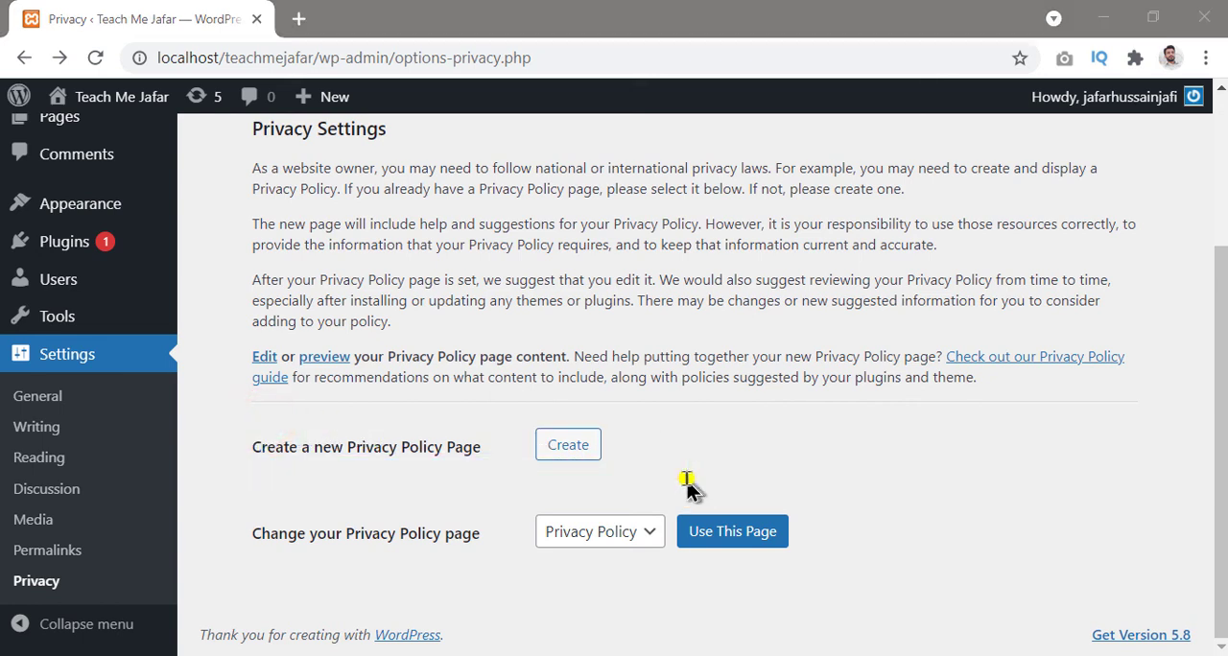
Step: Assign the second Privacy Policy entry in the page list as the site's privacy policy page
{"action": "left_click", "coordinate": [655, 539]}
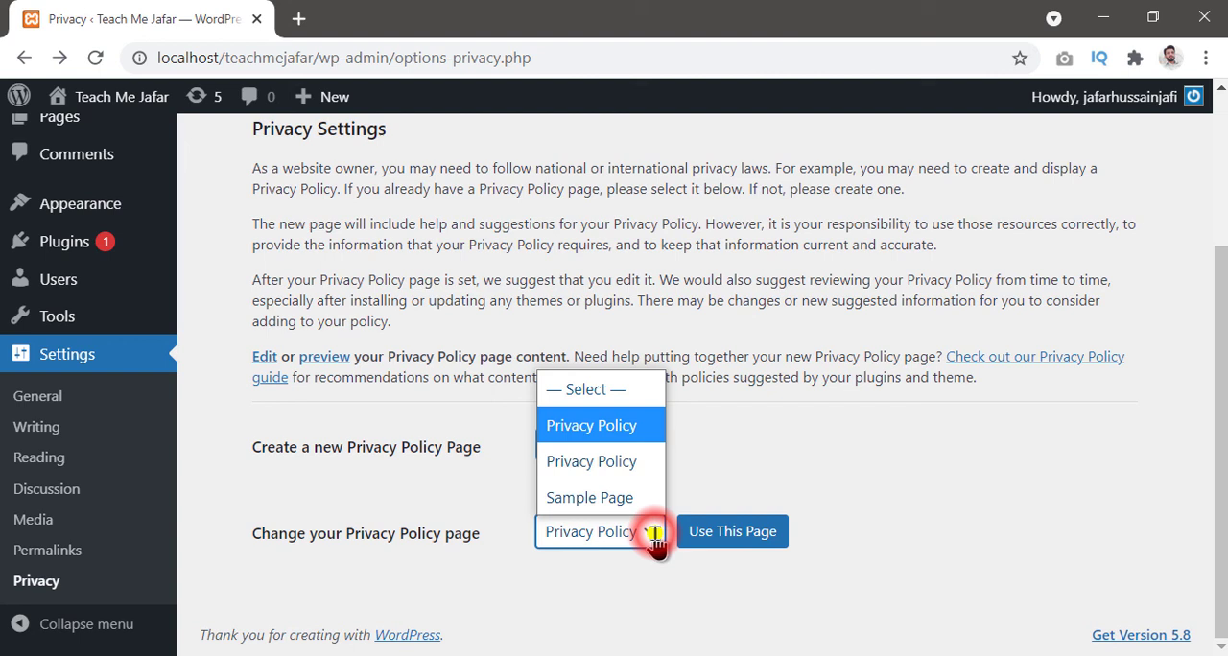
{"action": "left_click", "coordinate": [627, 464]}
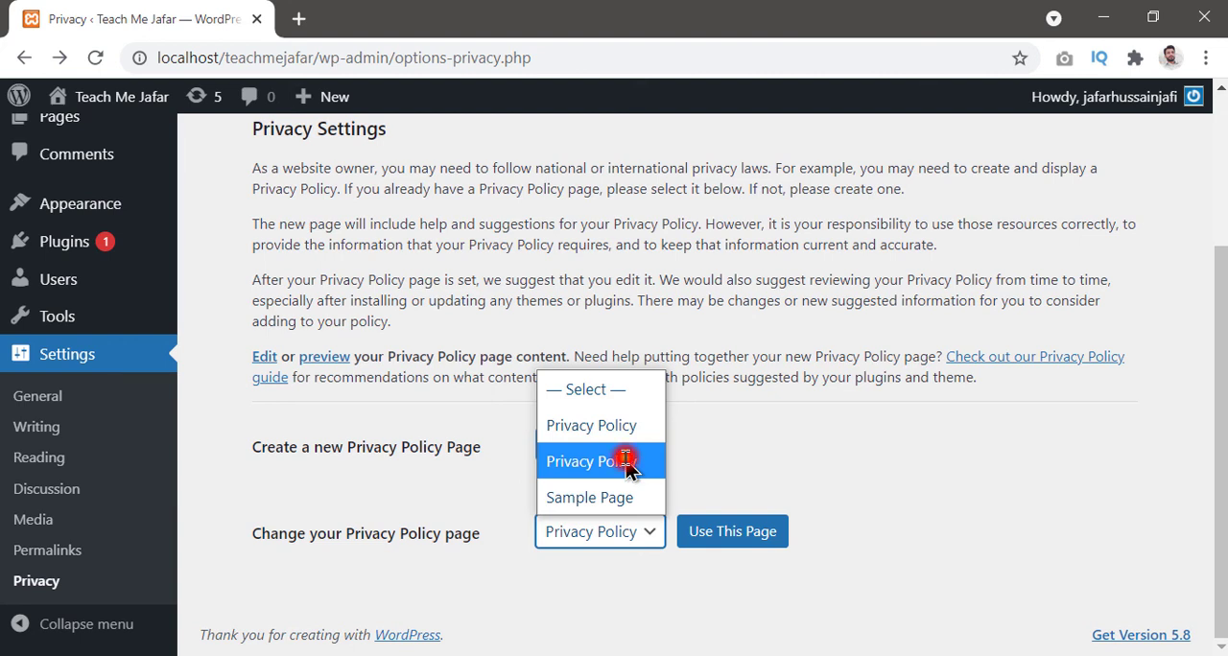
{"action": "left_click", "coordinate": [729, 543]}
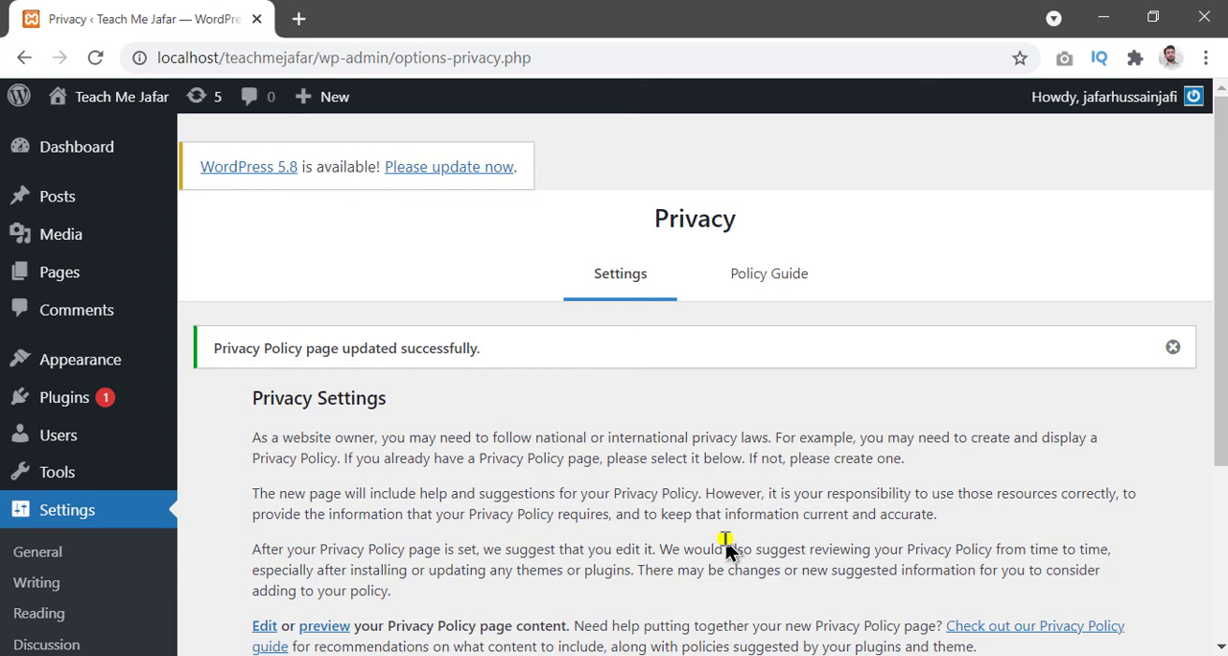
{"action": "scroll", "coordinate": [727, 543], "scroll_direction": "down", "scroll_amount": 3}
{"action": "scroll", "coordinate": [576, 379], "scroll_direction": "up", "scroll_amount": 1}
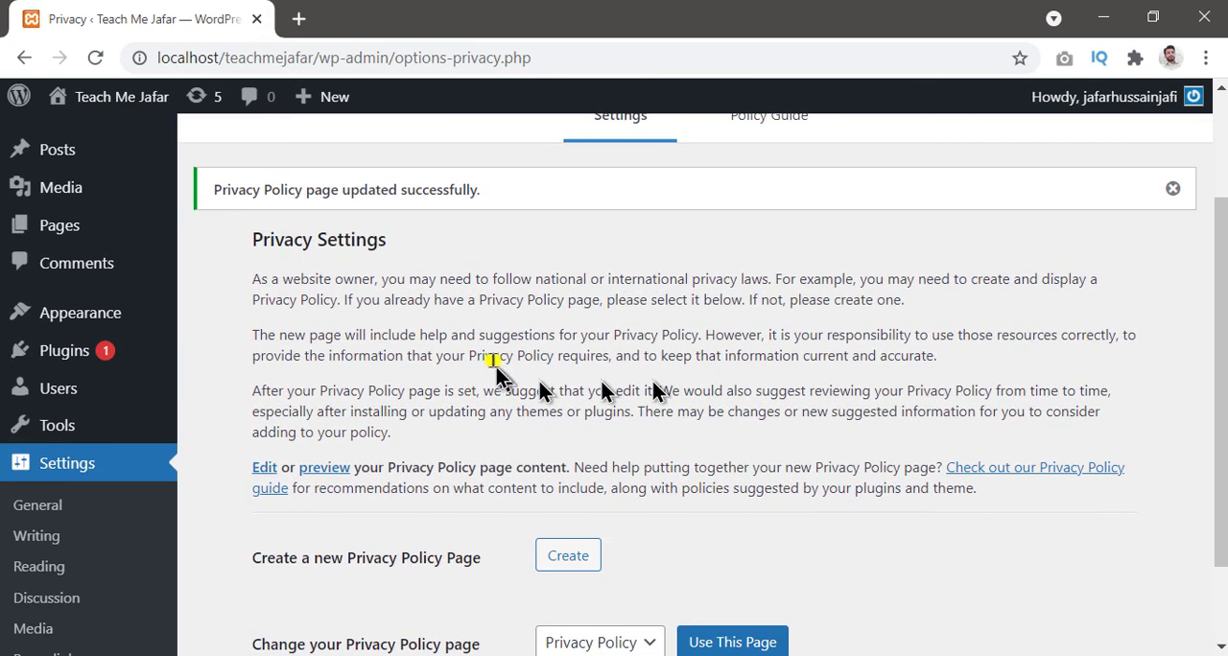